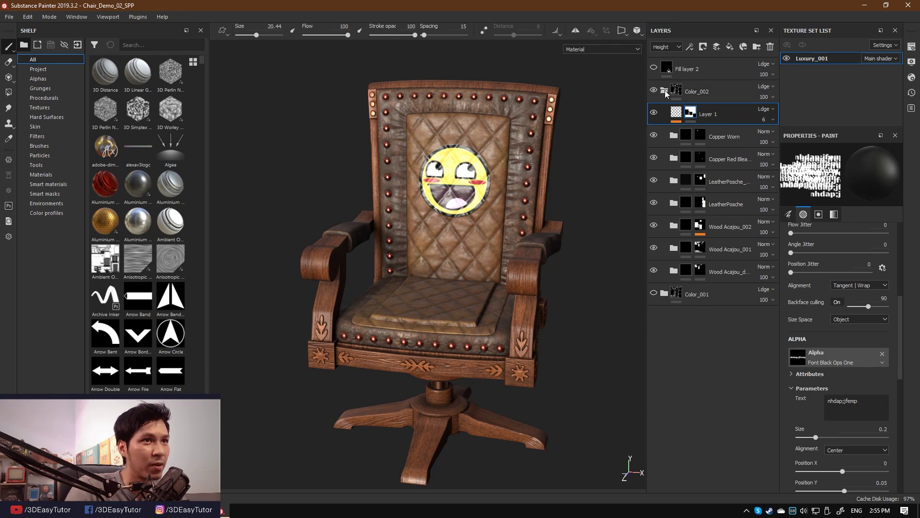
Select Layer 1 and switch the viewport to Iray rendering
click(699, 91)
click(709, 114)
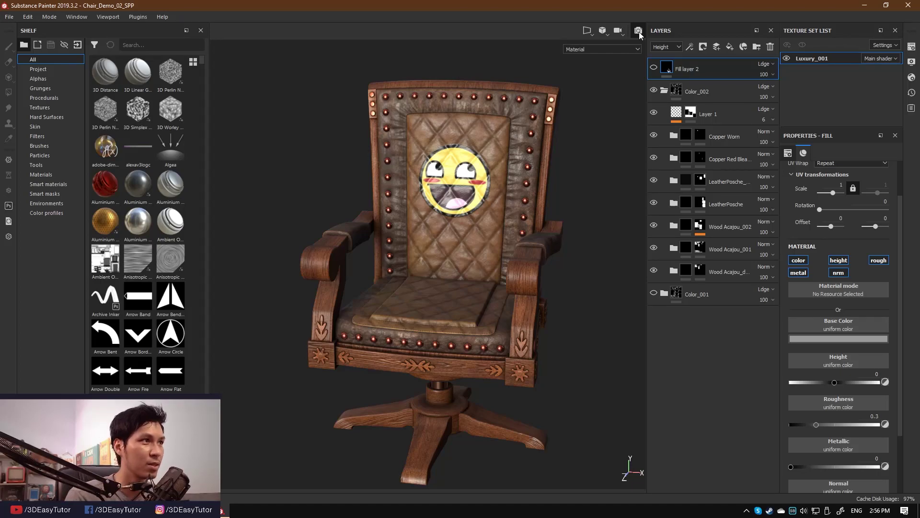
click(639, 31)
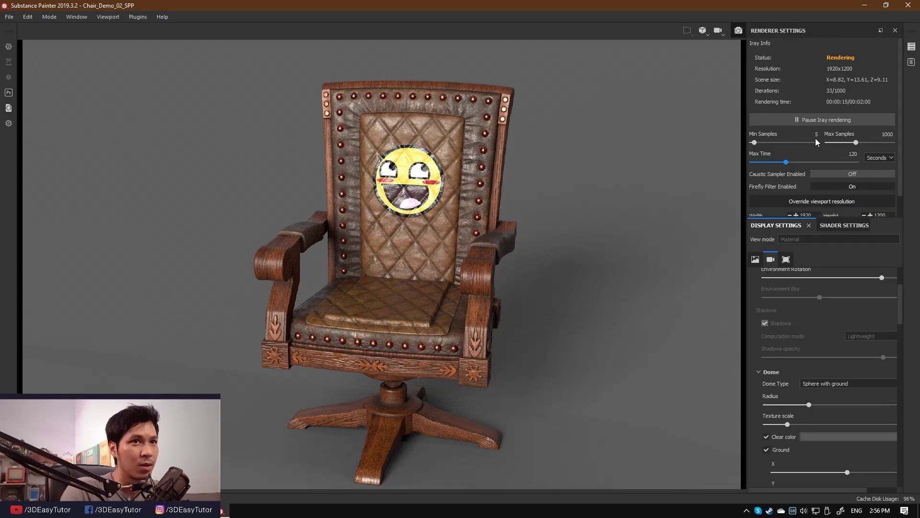
Pause the Iray render and set its Max Time to 5 minutes
click(817, 123)
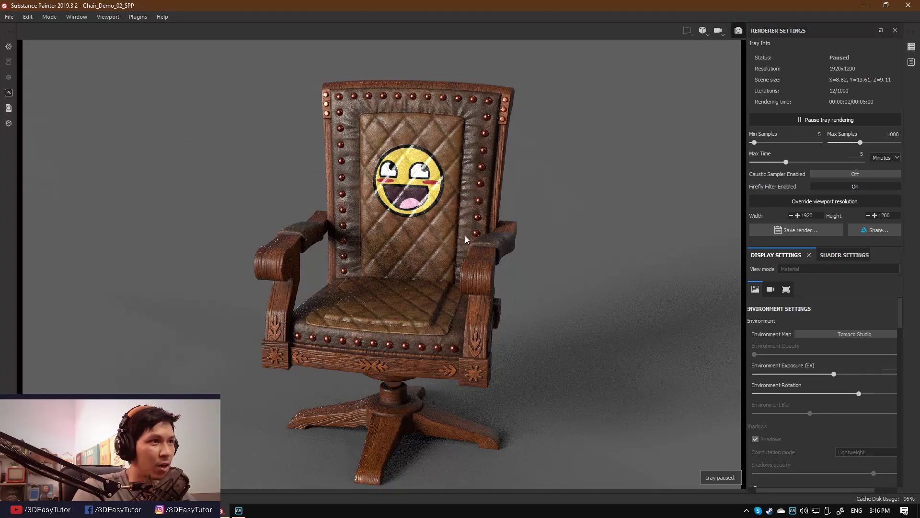
click(891, 134)
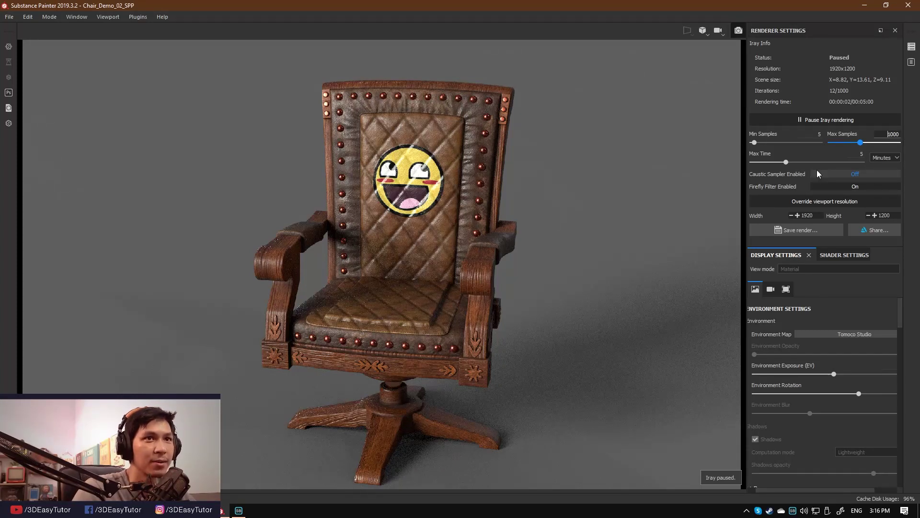
click(883, 158)
click(879, 159)
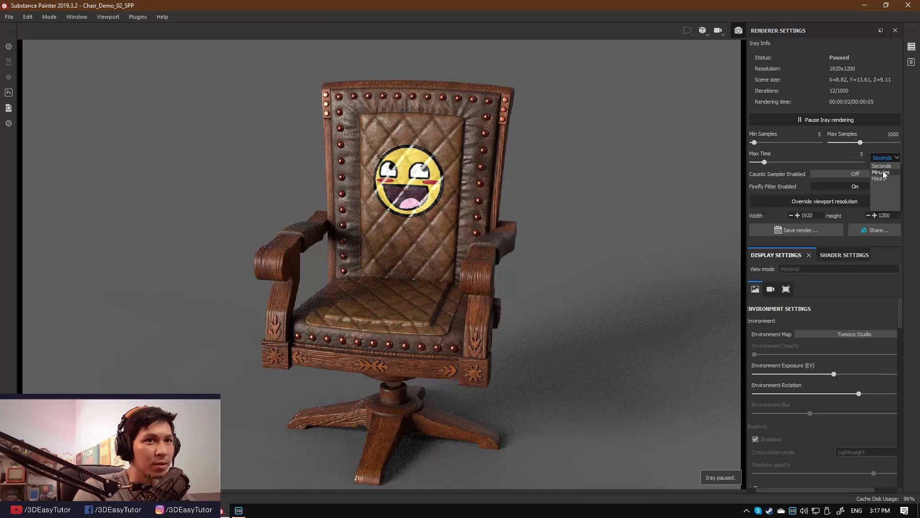
click(882, 158)
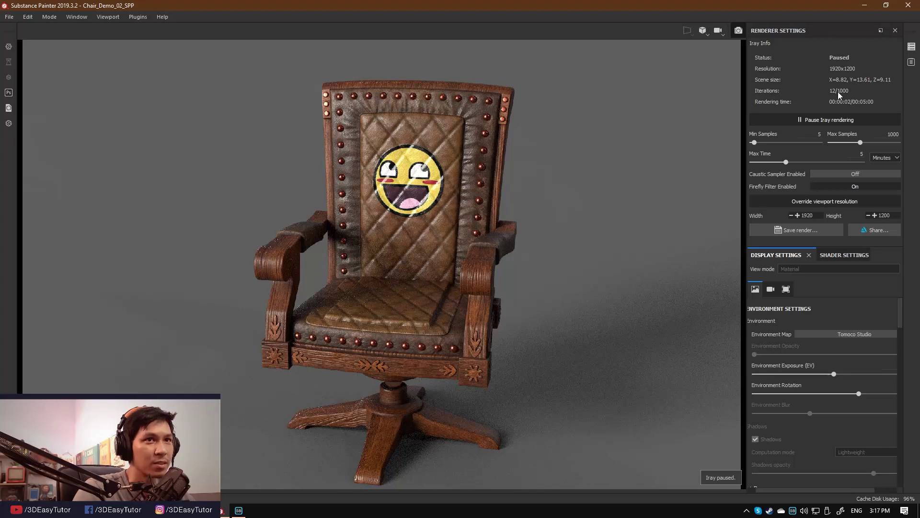
click(883, 158)
click(883, 159)
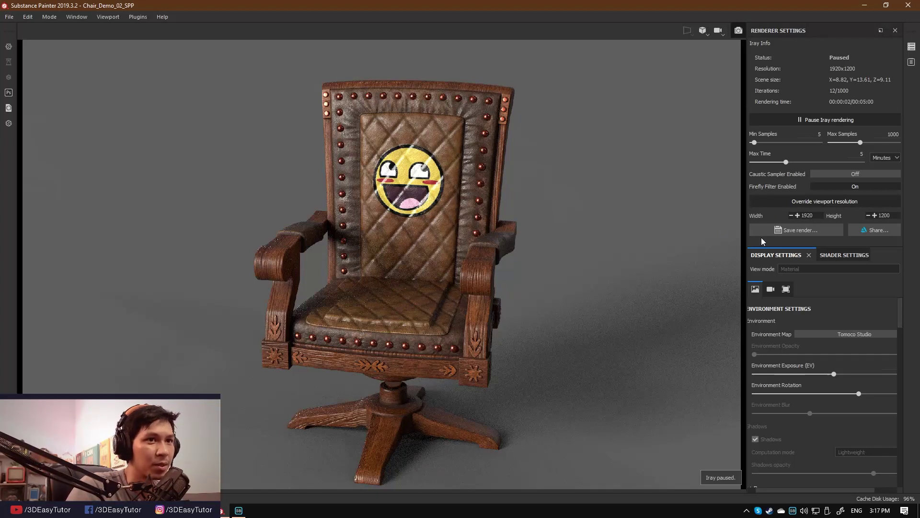
Toggle the viewport resolution override off and on, check Shader Settings, then list environment maps
click(780, 200)
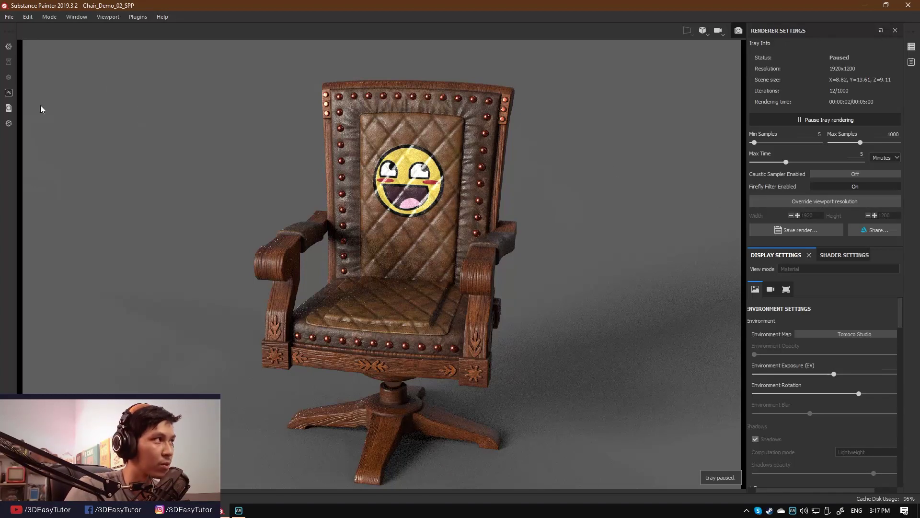
click(824, 203)
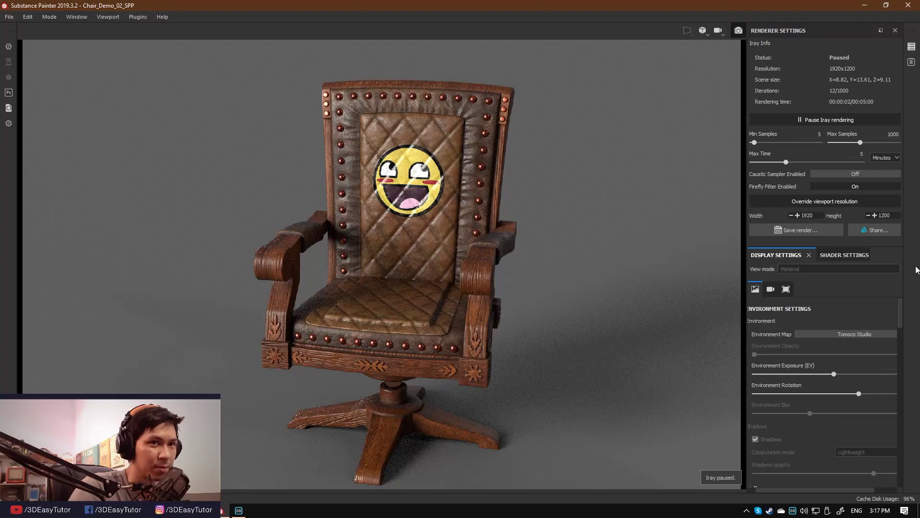
click(822, 255)
click(858, 255)
click(776, 254)
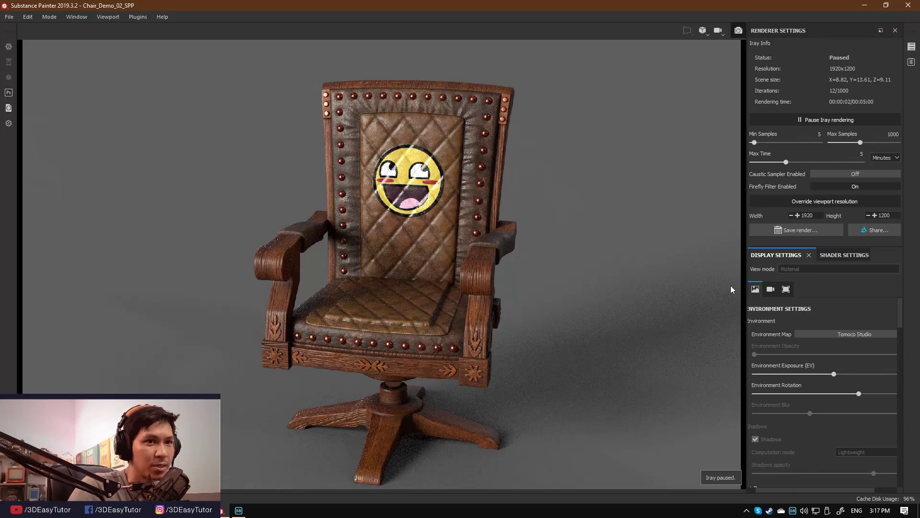
click(837, 335)
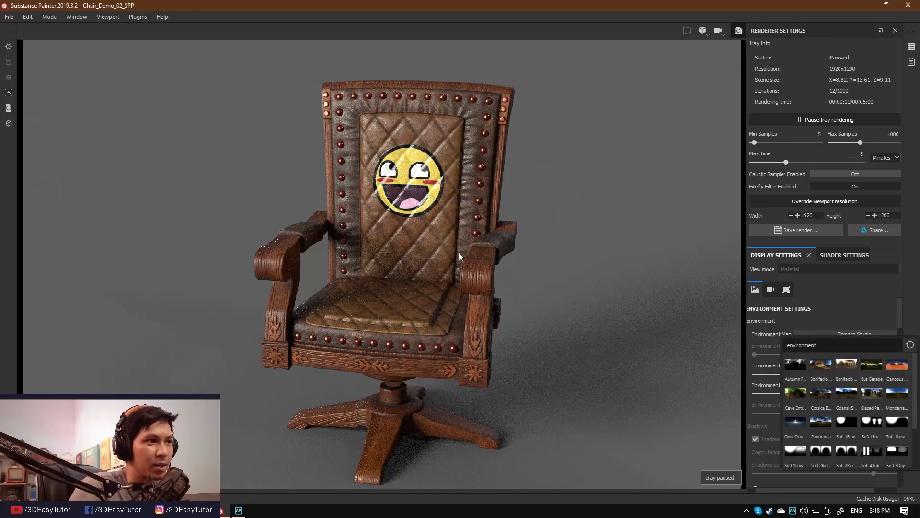
Resume rendering and preview the Panorama environment map
click(818, 121)
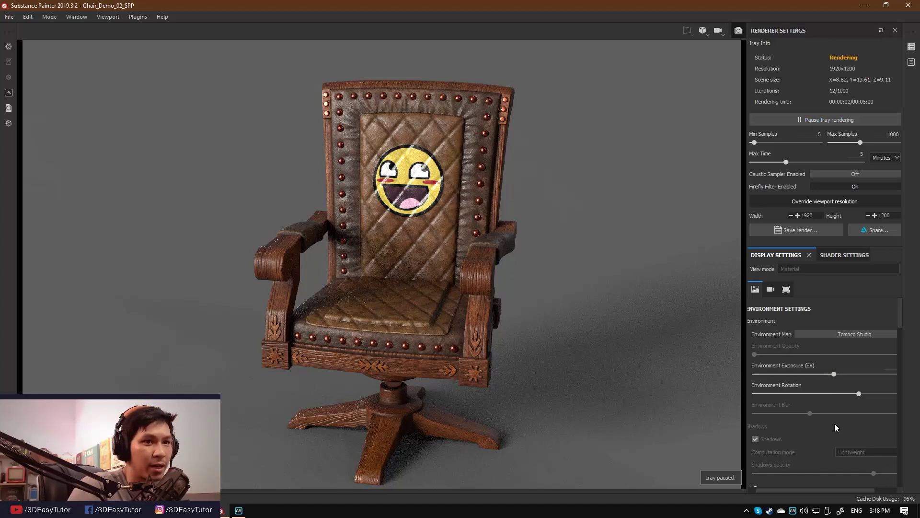
click(839, 335)
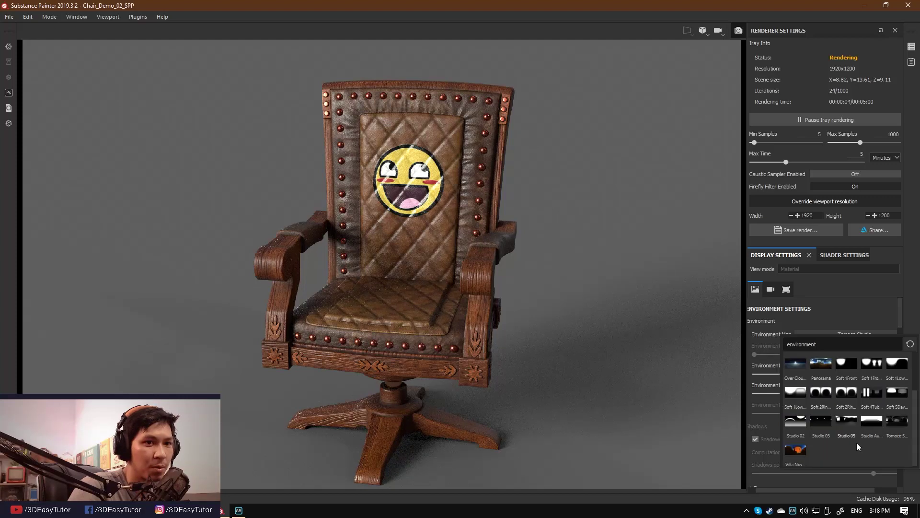
click(478, 282)
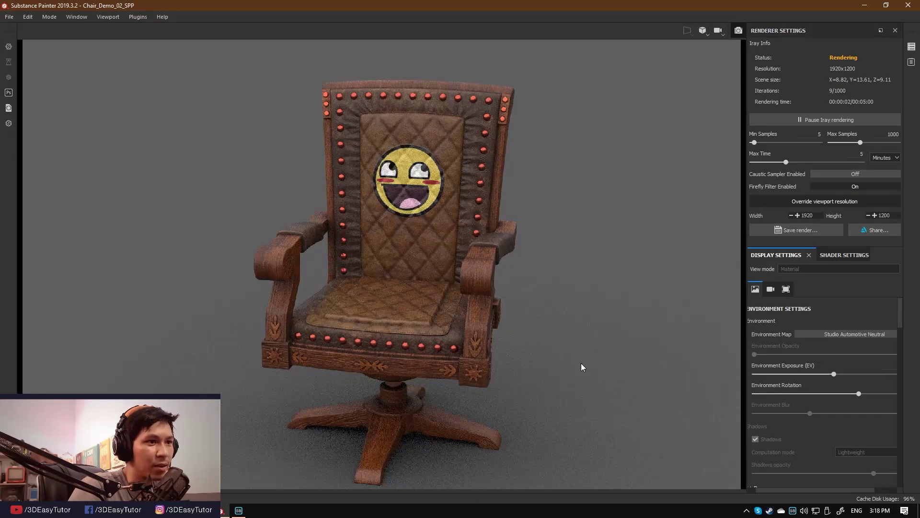
click(848, 333)
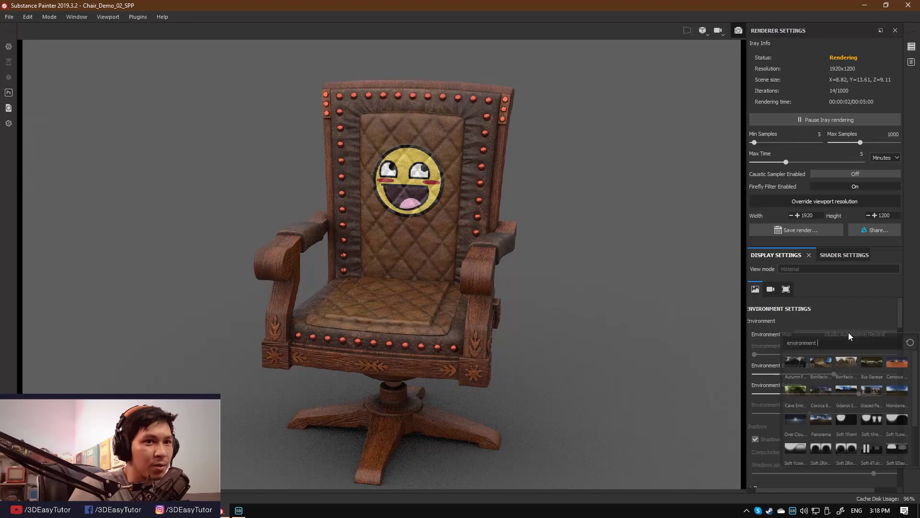
click(824, 421)
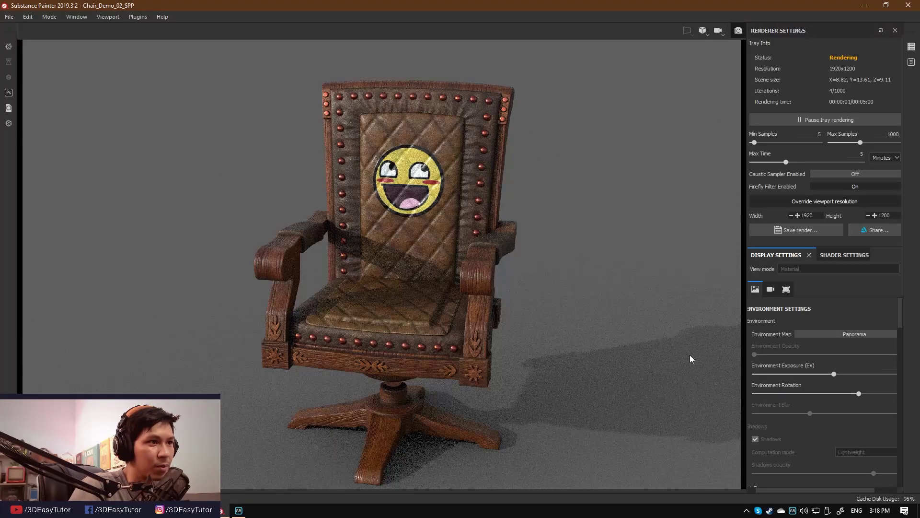
Switch back to the Tomoco Studio environment and rotate its lighting slightly
click(845, 334)
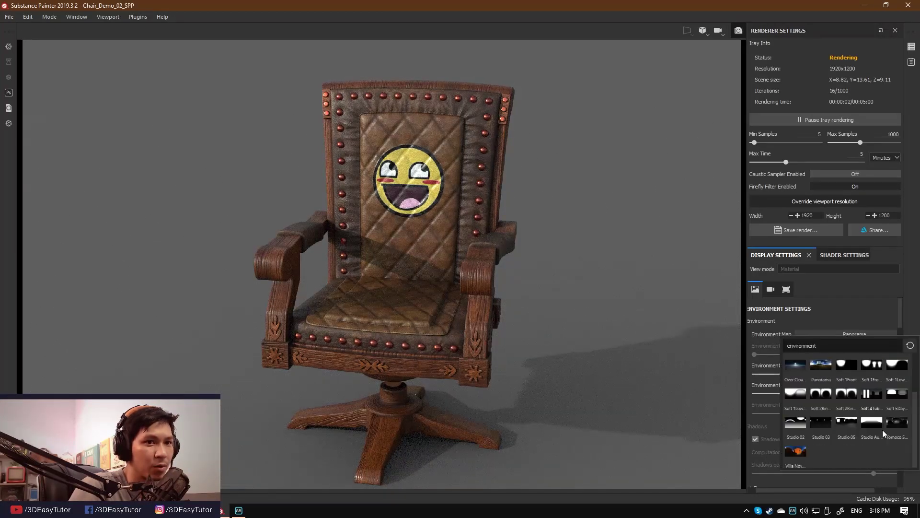
click(896, 434)
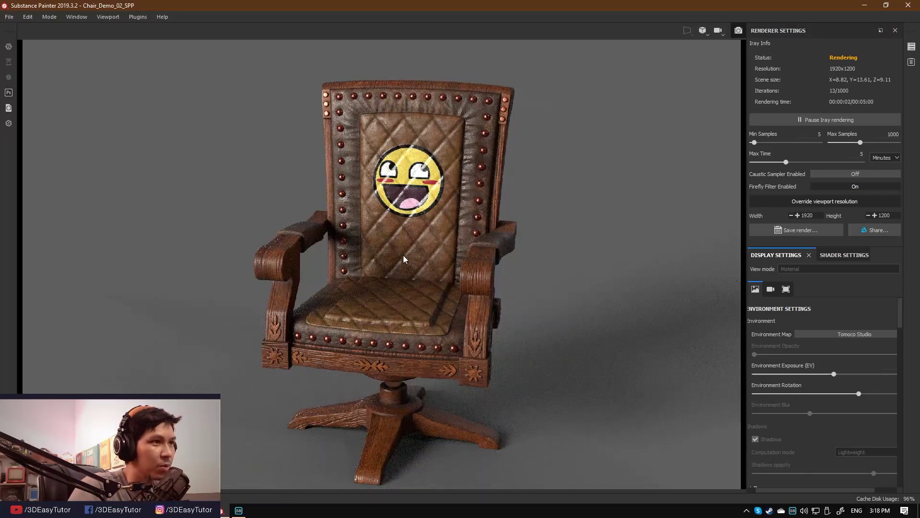
mouse_move(393, 252)
shift+right_down()
mouse_move(430, 250)
mouse_move(382, 250)
mouse_move(394, 250)
shift+right_up()
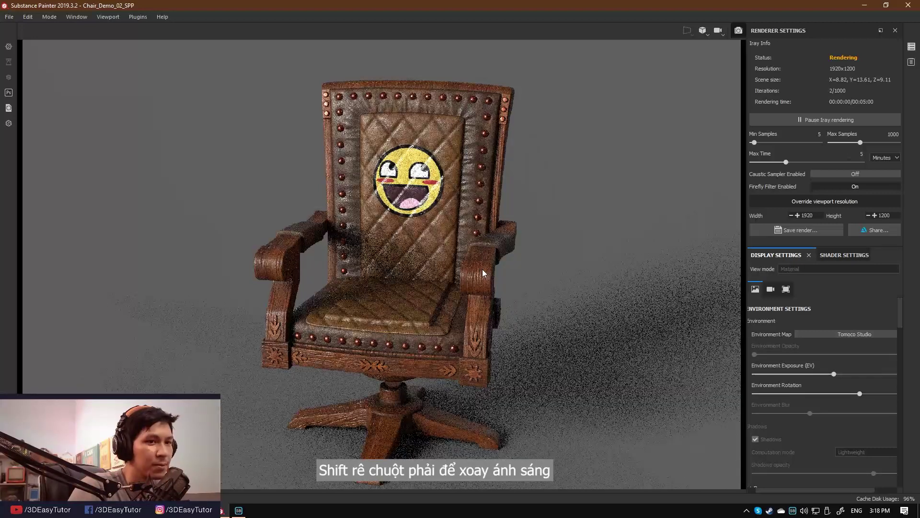
Pause the render and show the dome environment as the background
click(831, 117)
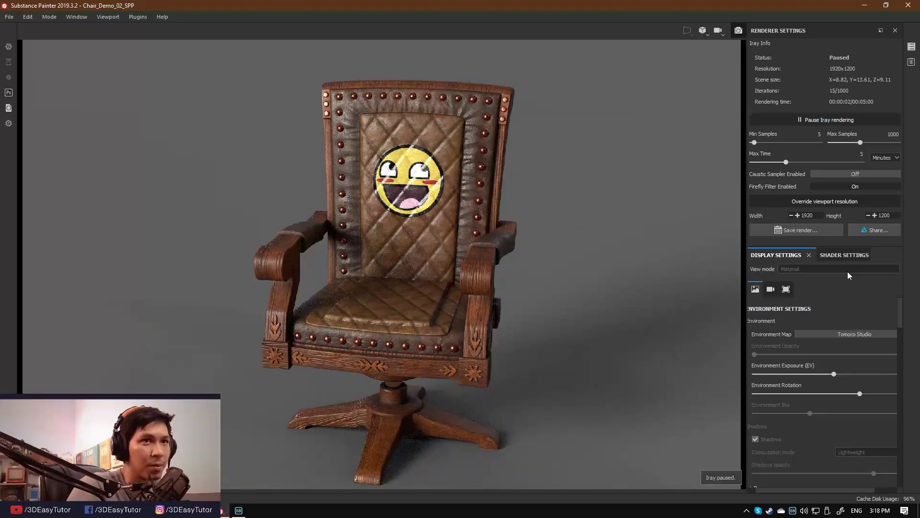
mouse_move(899, 331)
mouse_down()
mouse_move(902, 365)
mouse_move(903, 354)
mouse_up()
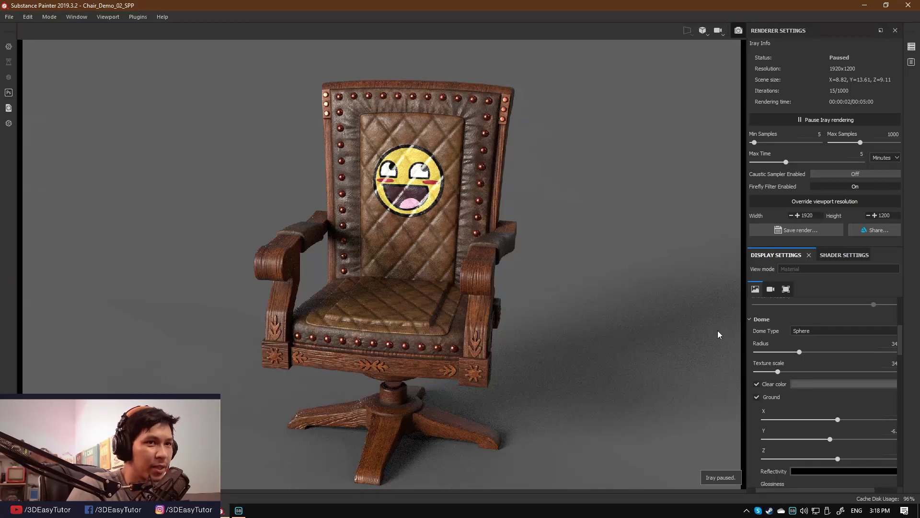
click(756, 384)
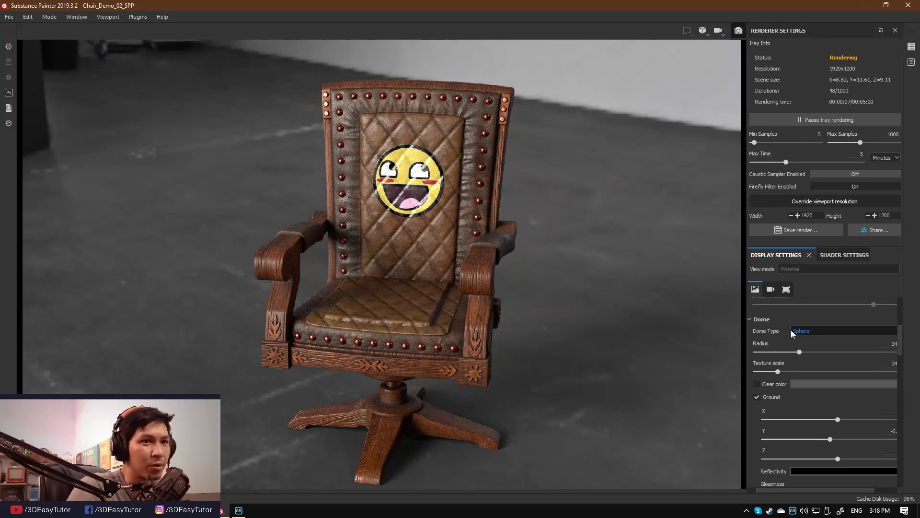
Re-enable the Clear color background and tint it a light pinkish grey
scroll(902, 355, up, 3)
scroll(902, 355, down, 2)
scroll(774, 339, down, 2)
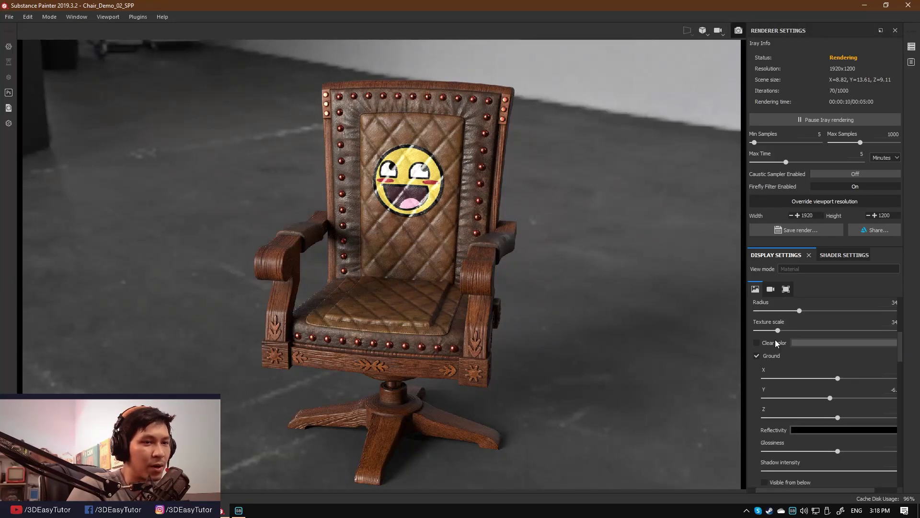
click(756, 356)
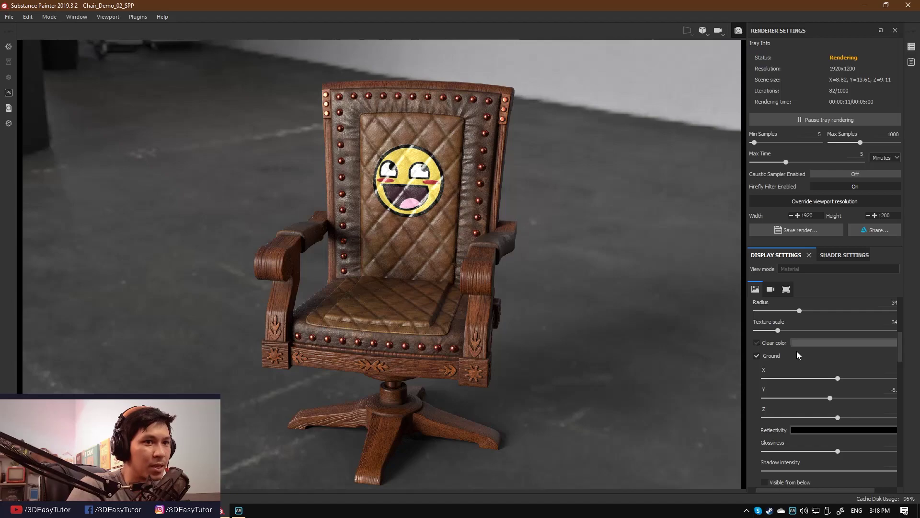
click(769, 343)
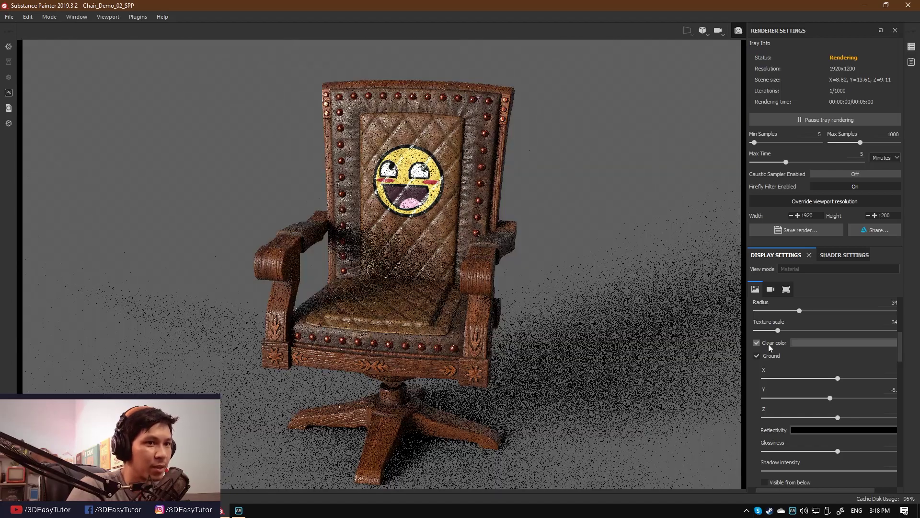
click(816, 344)
click(791, 403)
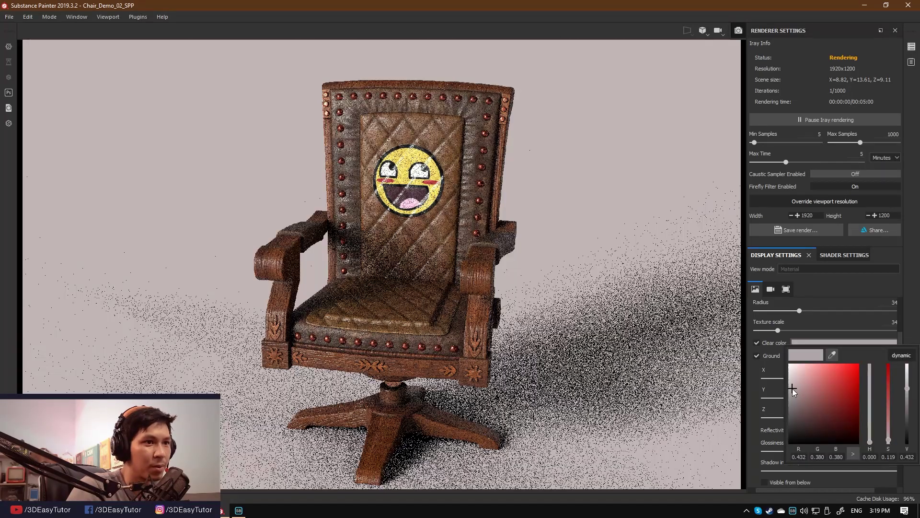
Change the clear background colour to a dark grey
drag(790, 407, 791, 420)
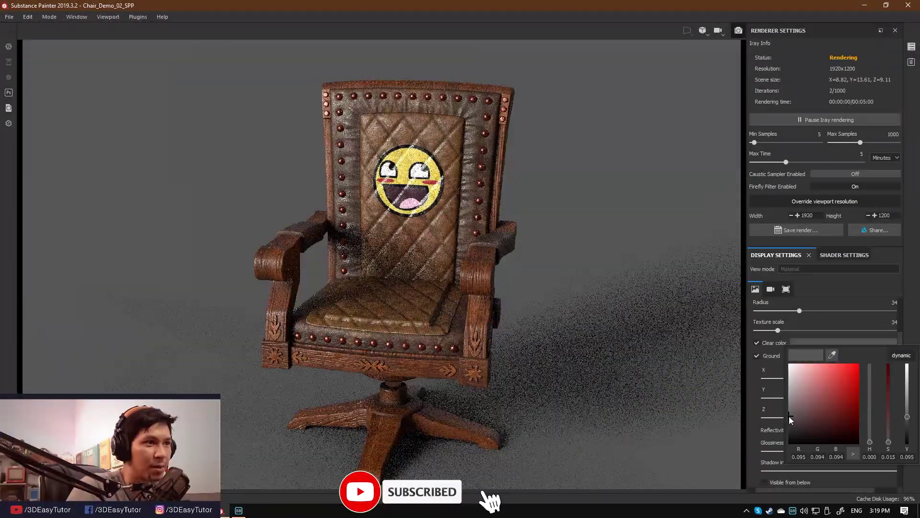
click(789, 416)
click(827, 320)
Set the dome texture scale to 4 and keep the ground shadow enabled
click(796, 329)
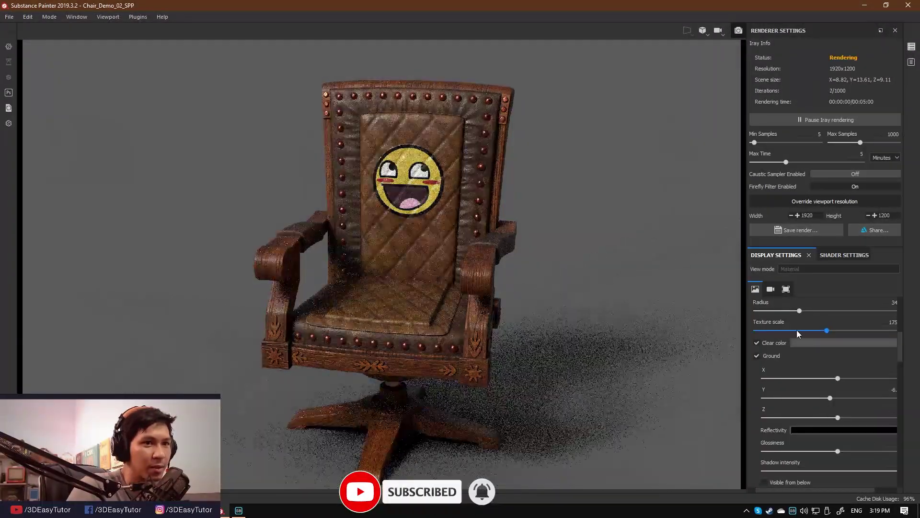
click(756, 355)
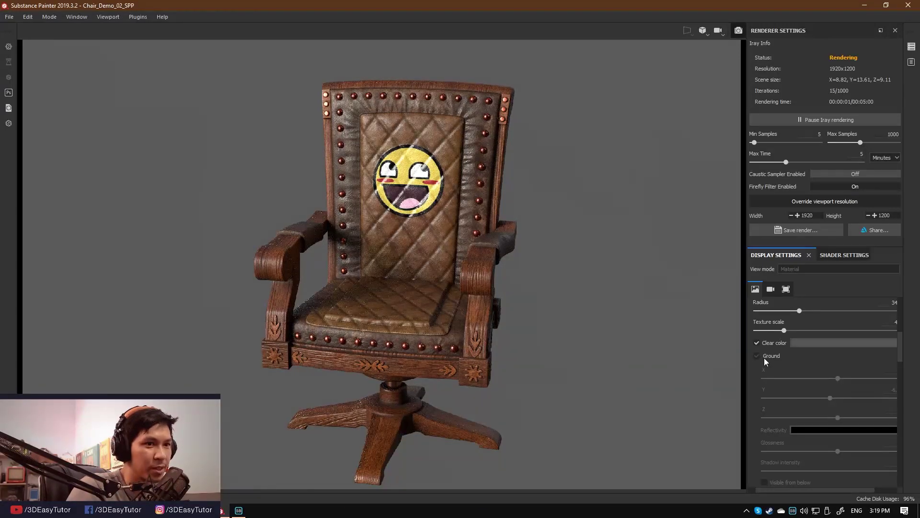
click(764, 357)
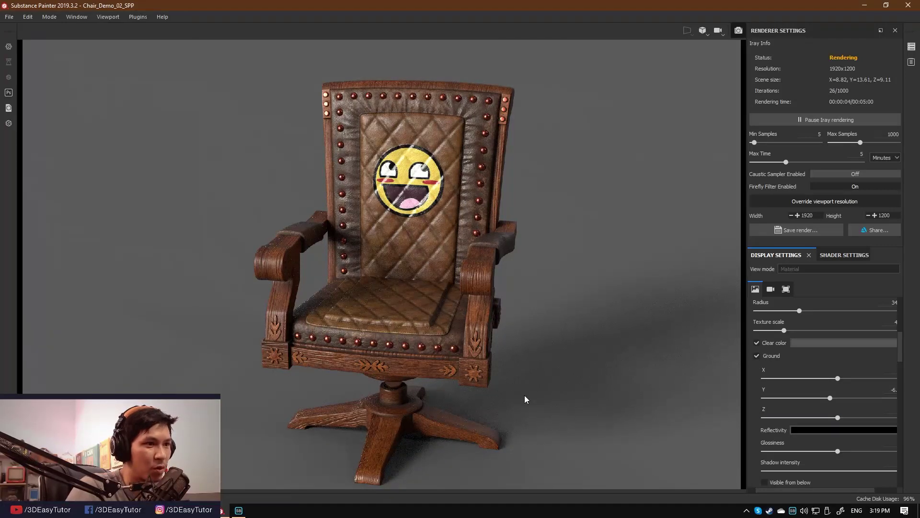
scroll(902, 355, down, 2)
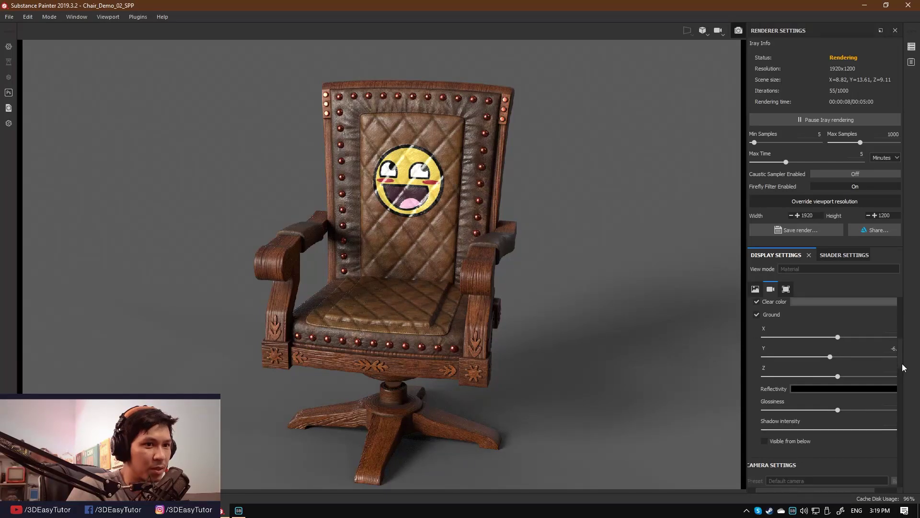
Set the ground Reflectivity colour to black
click(813, 392)
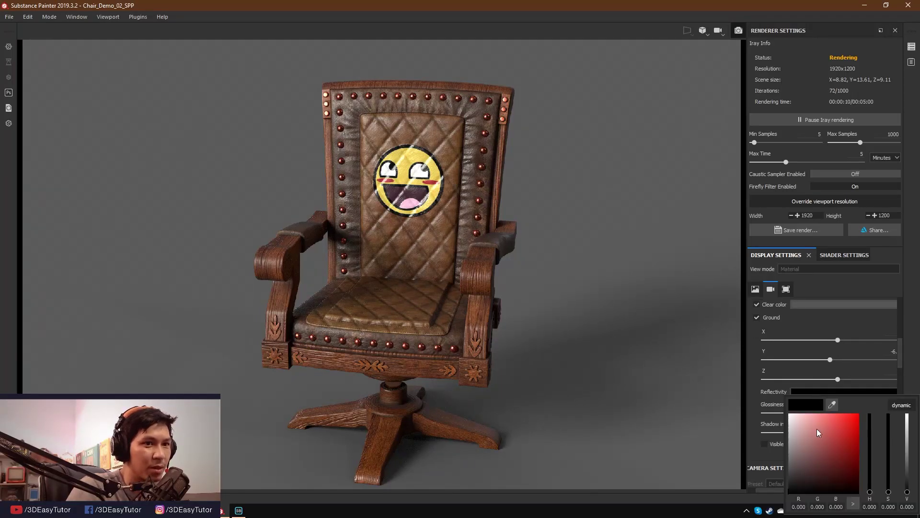
click(790, 424)
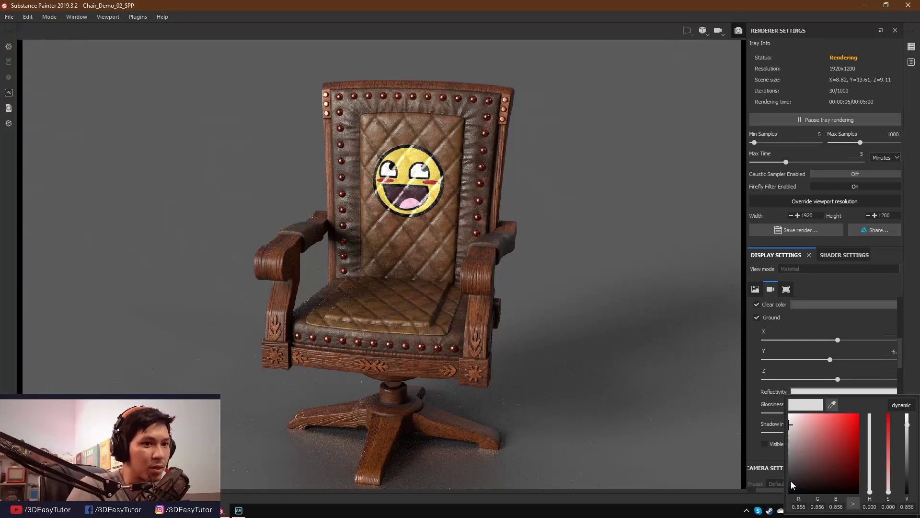
drag(791, 481, 773, 496)
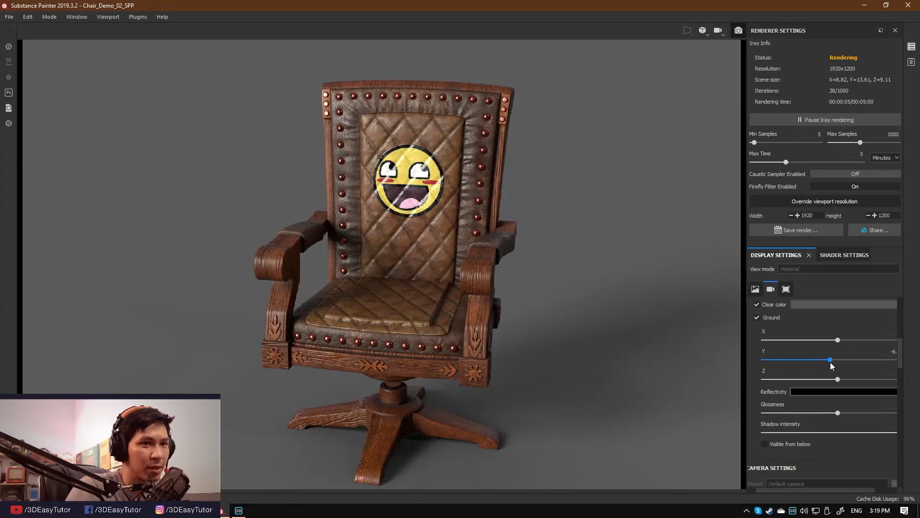
Lower the ground plane to Y -6.8 beneath the chair
drag(829, 364, 834, 371)
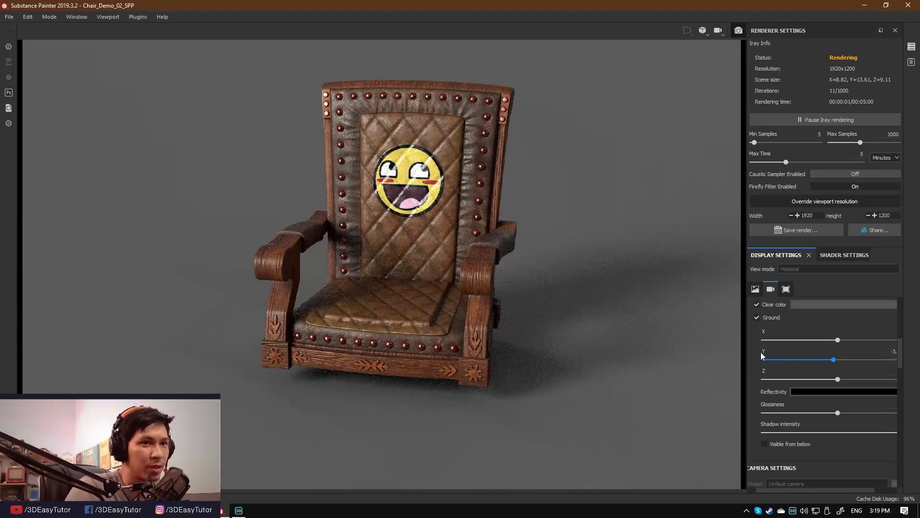
drag(835, 364, 831, 368)
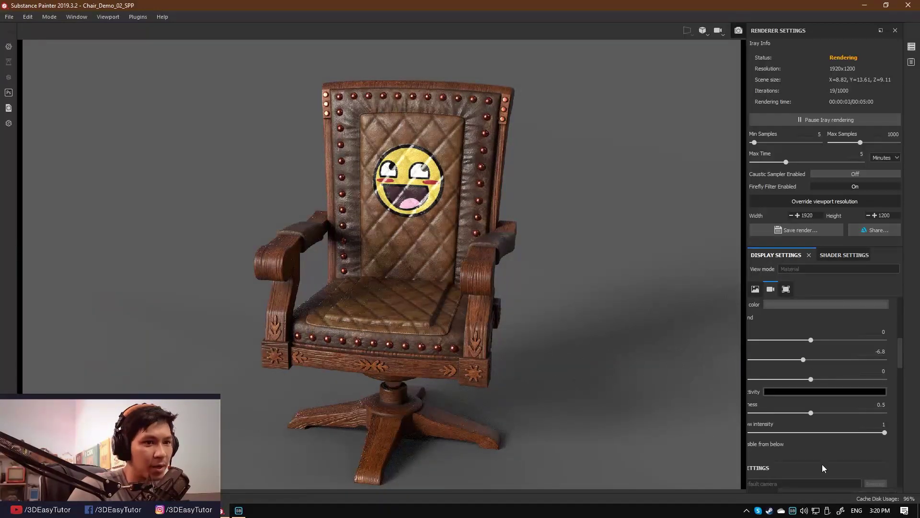
drag(818, 490, 792, 491)
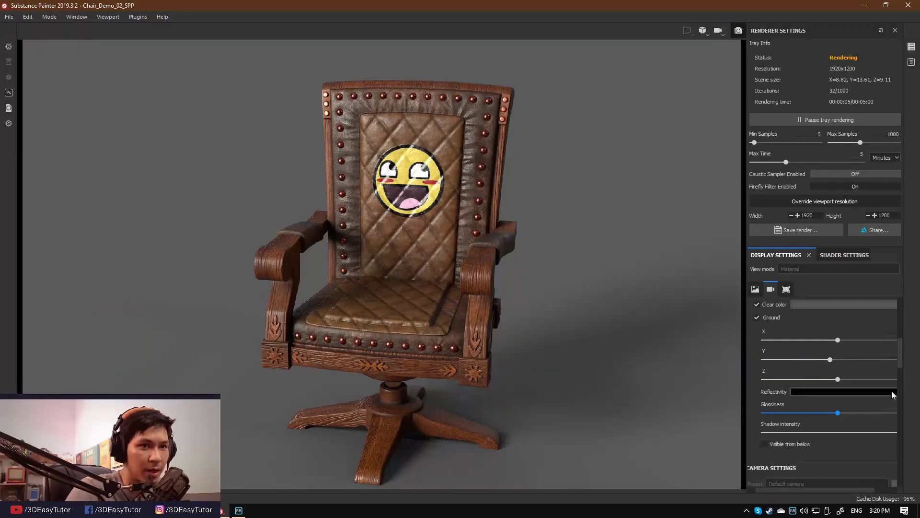
scroll(899, 362, up, 3)
scroll(899, 350, up, 2)
scroll(899, 345, up, 3)
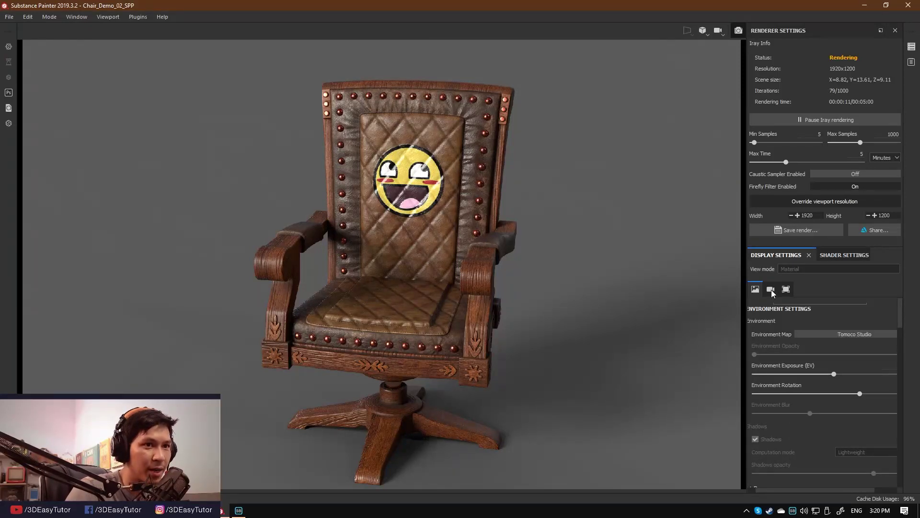
Show Camera Settings, widen the panel, and set the focal length to 50 mm
click(771, 290)
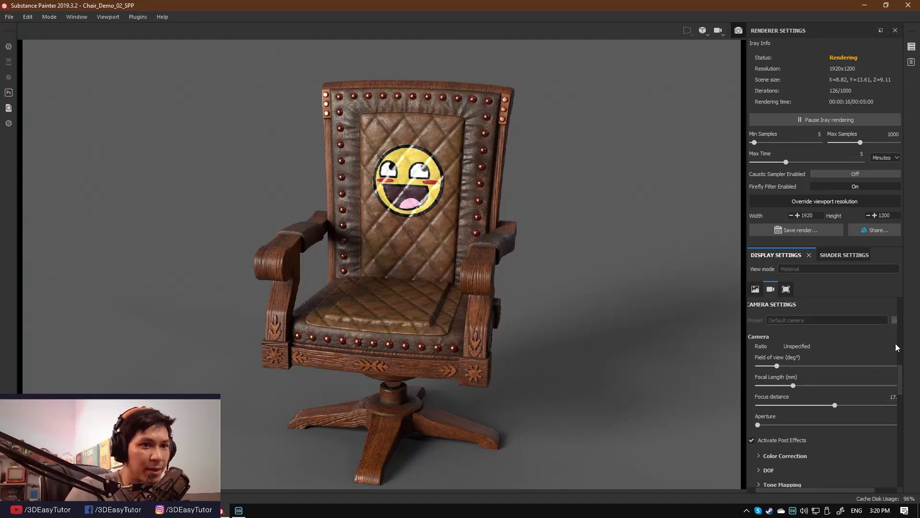
drag(902, 377, 900, 337)
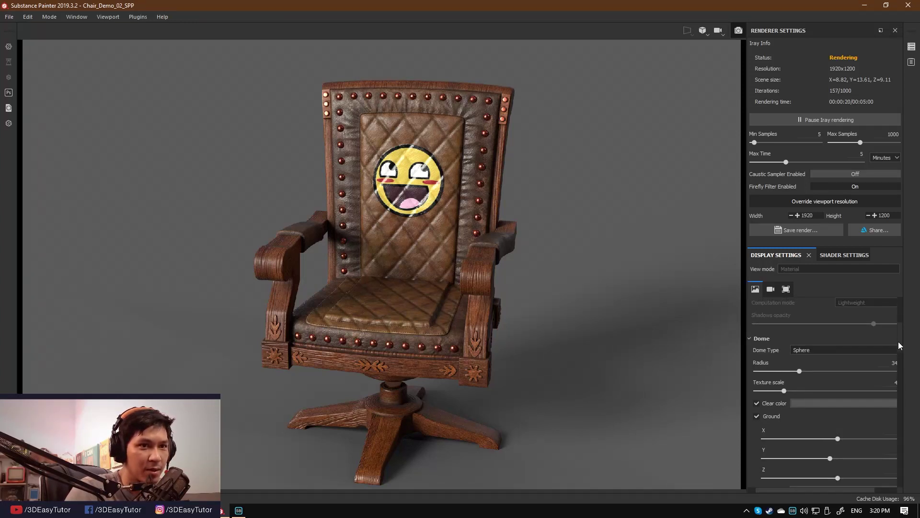
click(769, 288)
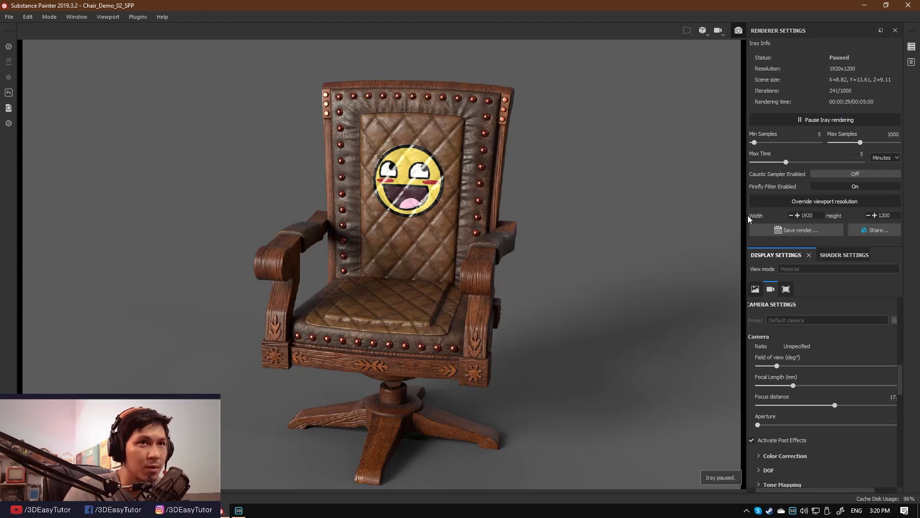
drag(746, 233, 718, 238)
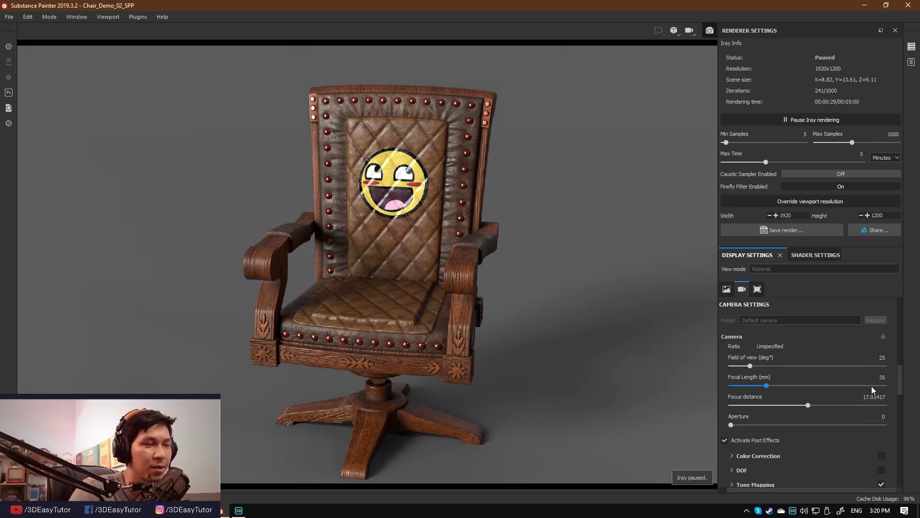
mouse_move(879, 377)
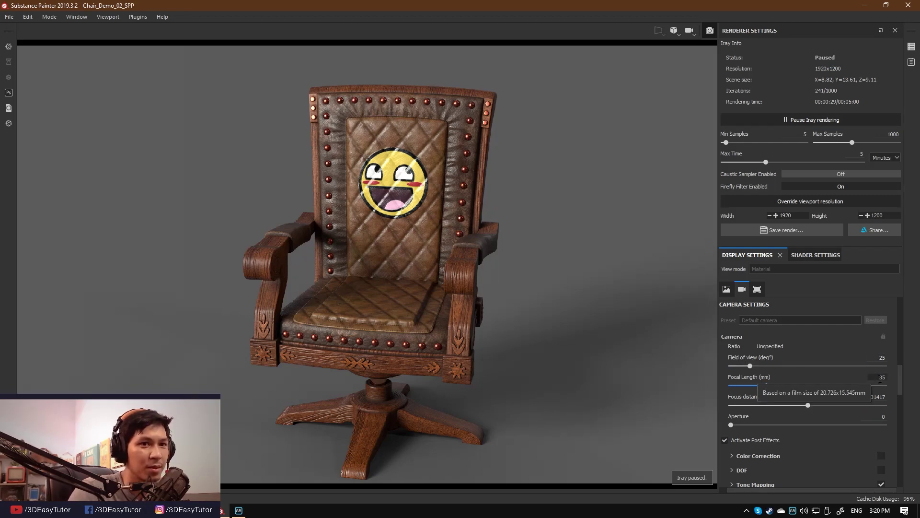
double_click(883, 377)
text(50)
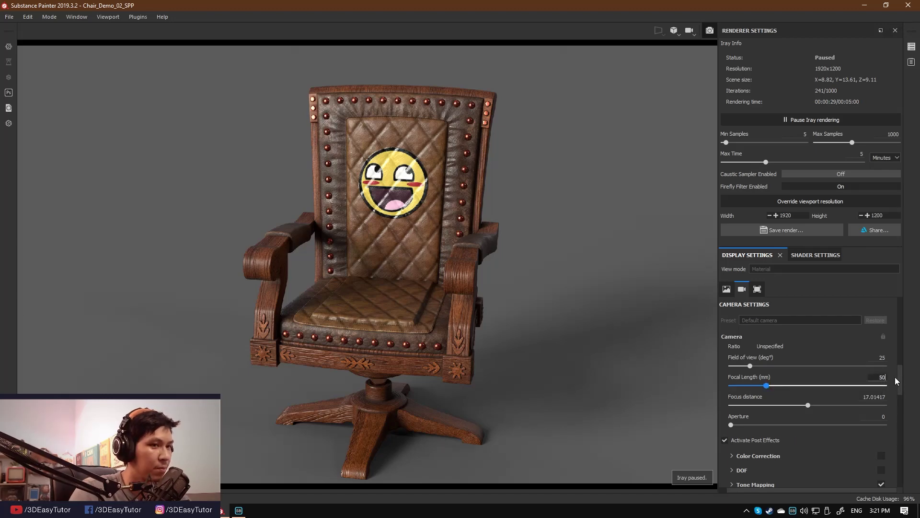
key(Return)
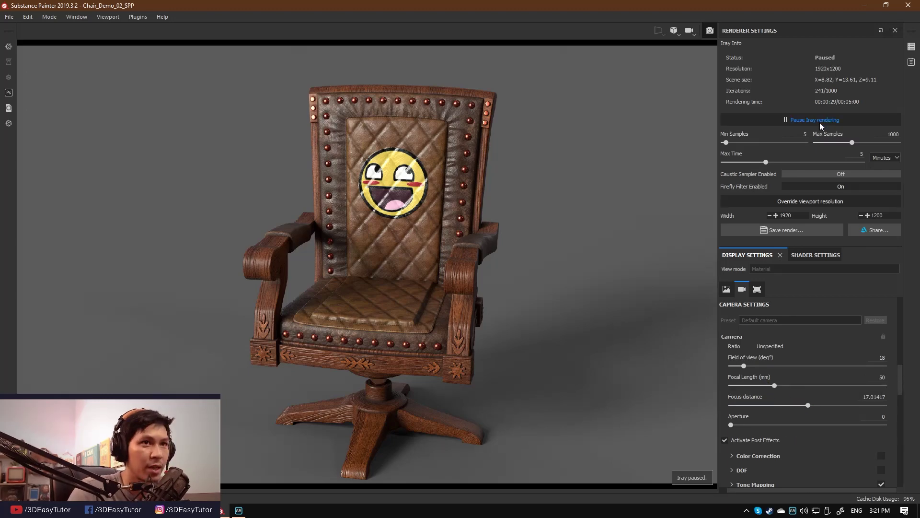
Try a 14 mm focal length and zoom in on the chair
click(819, 121)
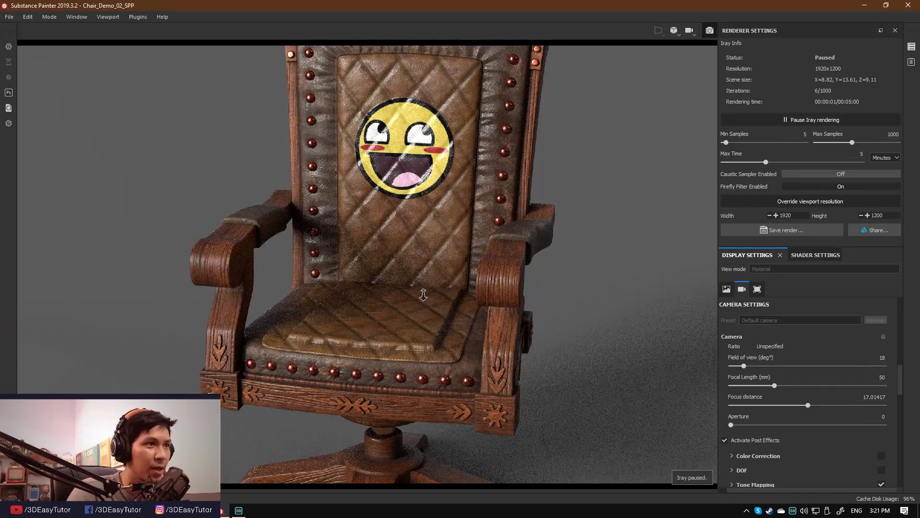
click(807, 121)
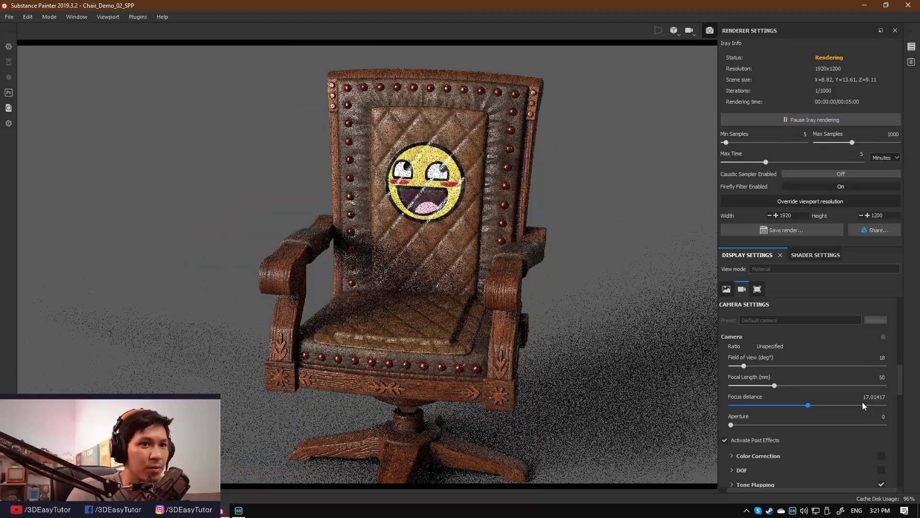
click(874, 376)
text(14)
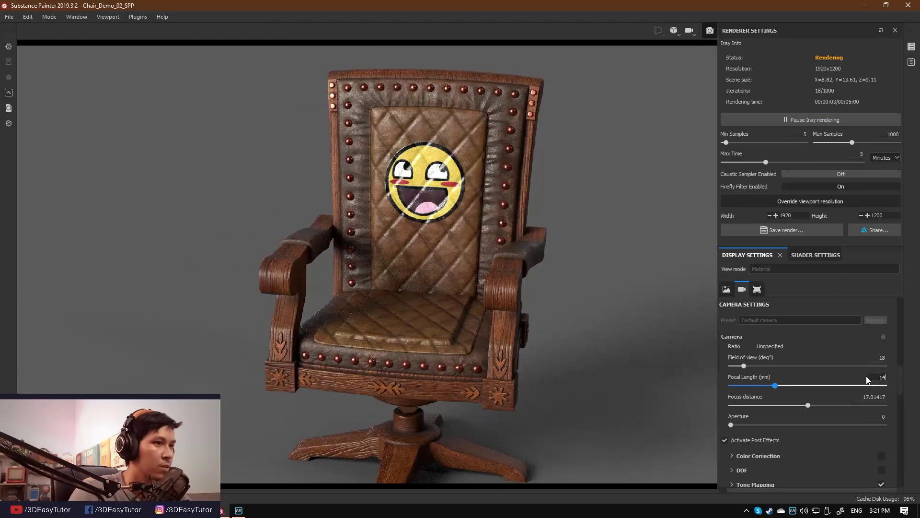
key(Return)
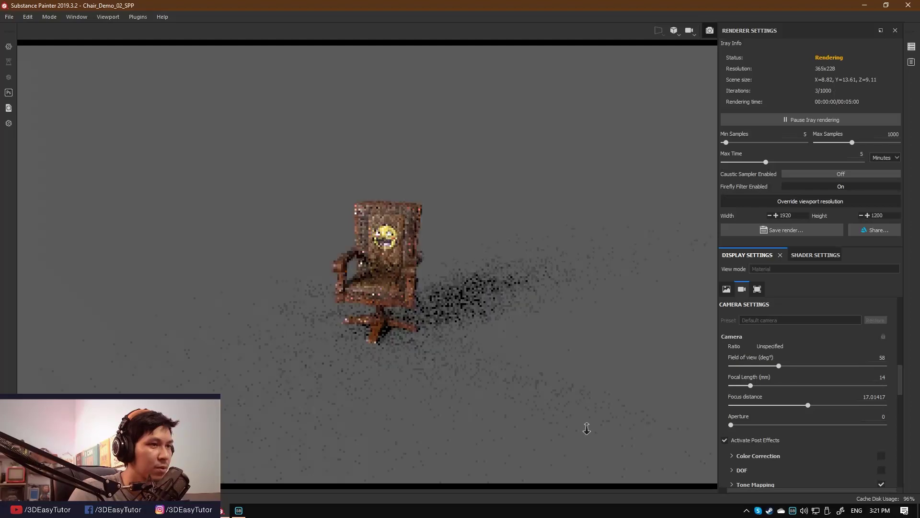
alt+right_drag(492, 361, 589, 460)
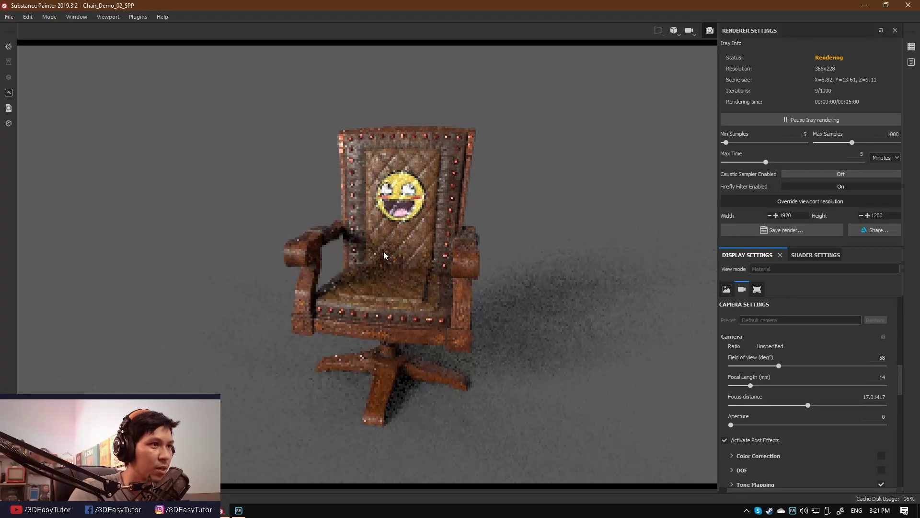
scroll(404, 303, up, 3)
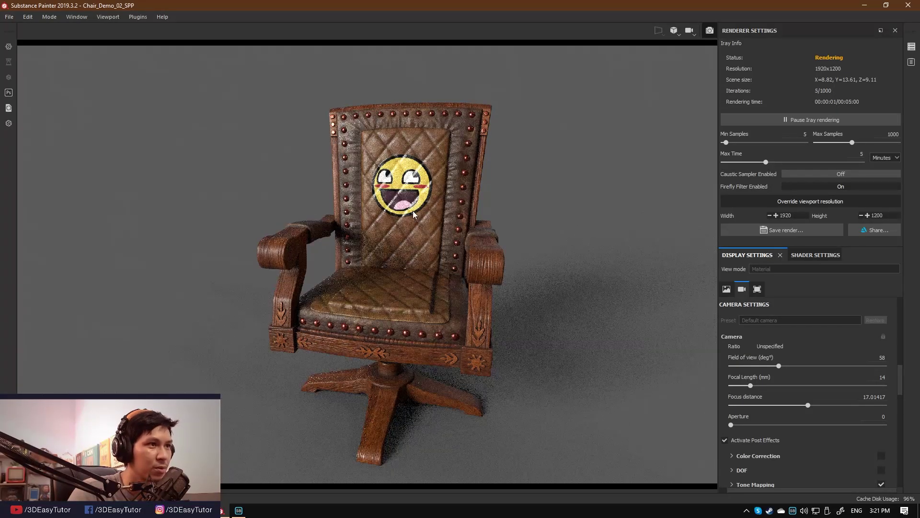
Push the focal length to 500 mm, then restore 35 mm (25° field of view)
click(784, 119)
drag(880, 383, 885, 384)
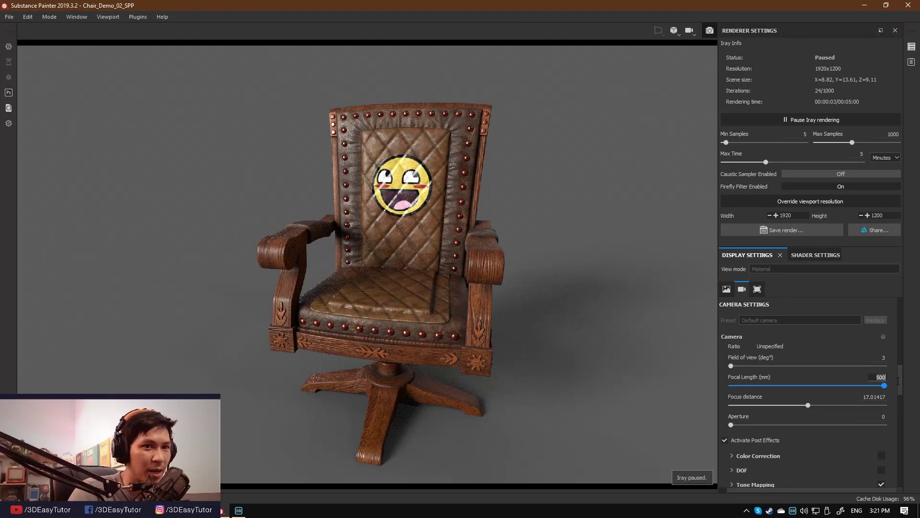
text(35)
key(Return)
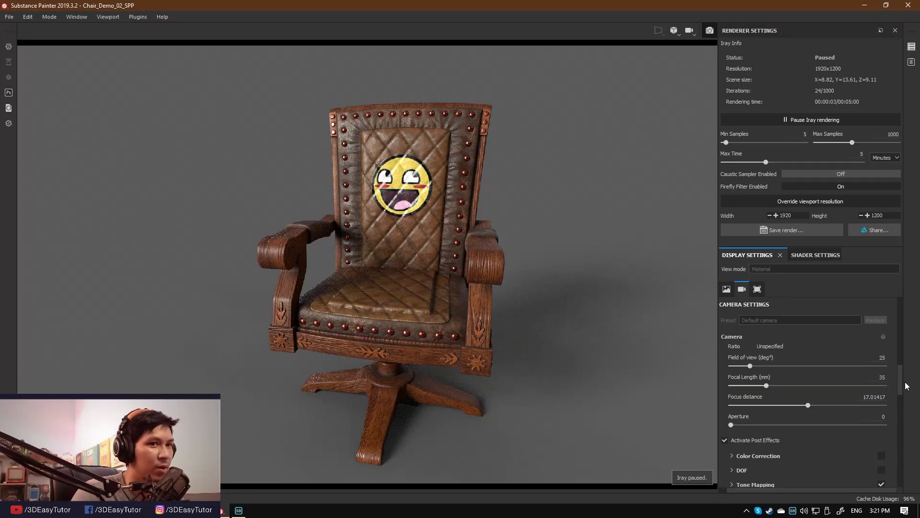
click(796, 122)
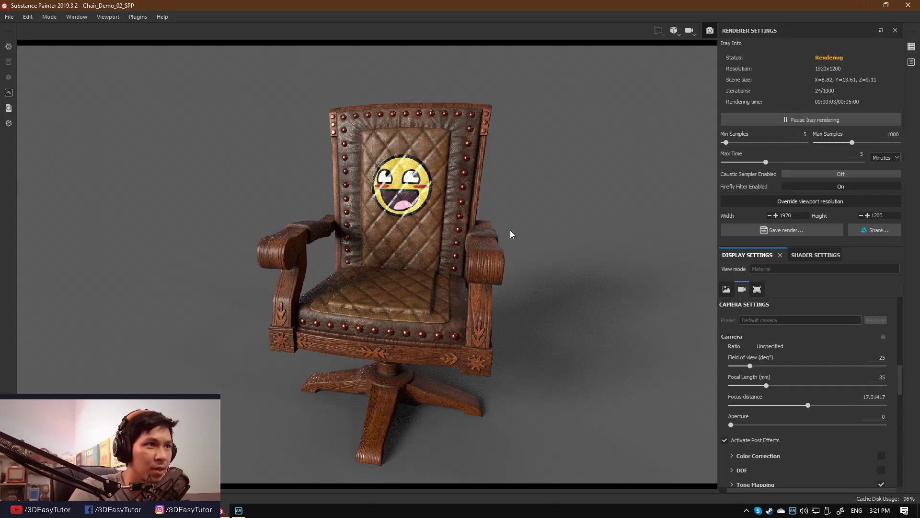
Zoom and orbit the view to frame the whole chair from the front
alt+right_drag(510, 235, 551, 246)
mouse_move(341, 192)
alt+right_down()
mouse_move(431, 225)
mouse_move(485, 259)
alt+right_up()
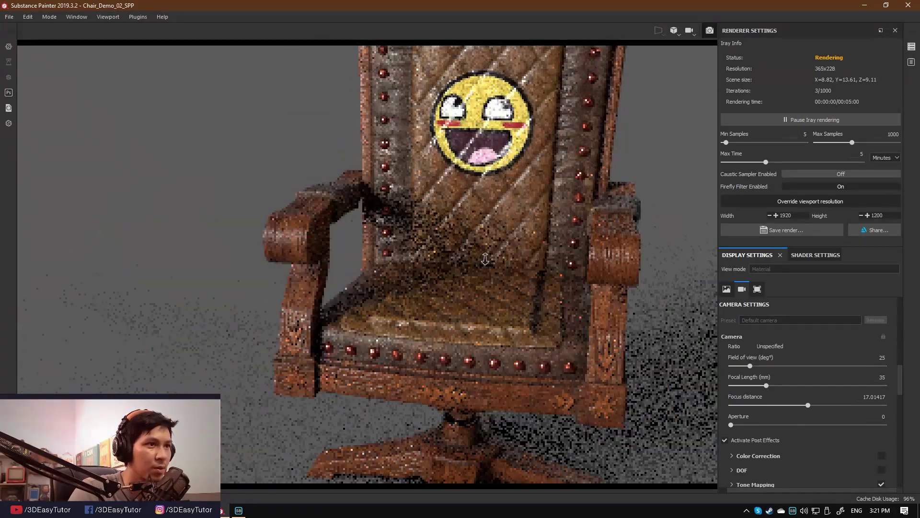
mouse_move(353, 219)
alt+right_down()
mouse_move(338, 205)
mouse_move(472, 265)
alt+right_up()
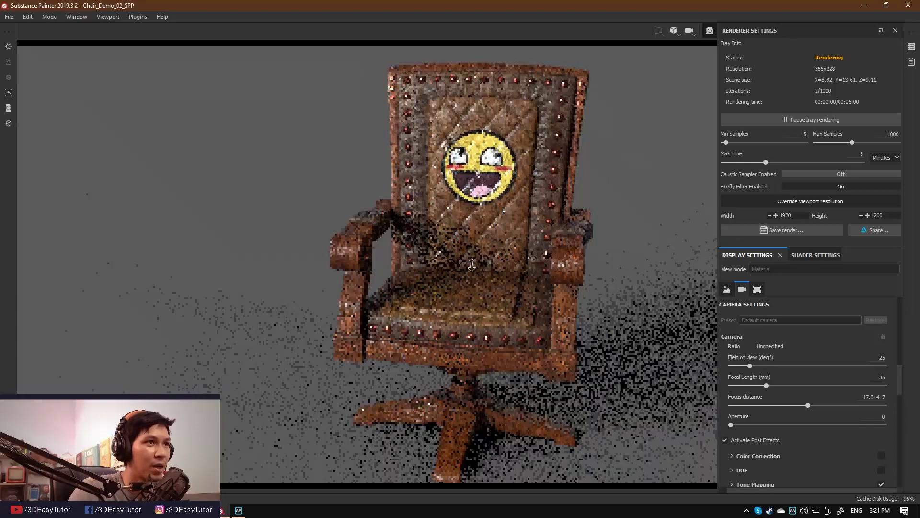
alt+drag(471, 265, 397, 253)
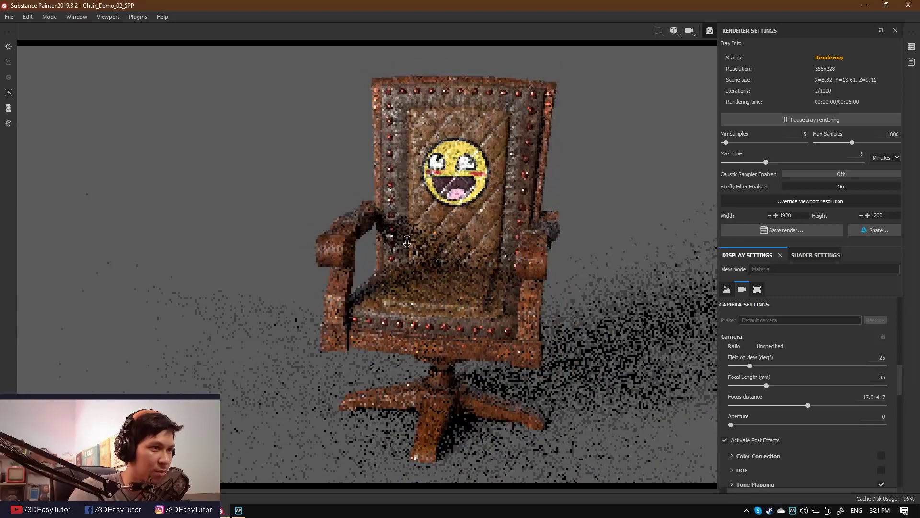
alt+middle_drag(397, 253, 375, 258)
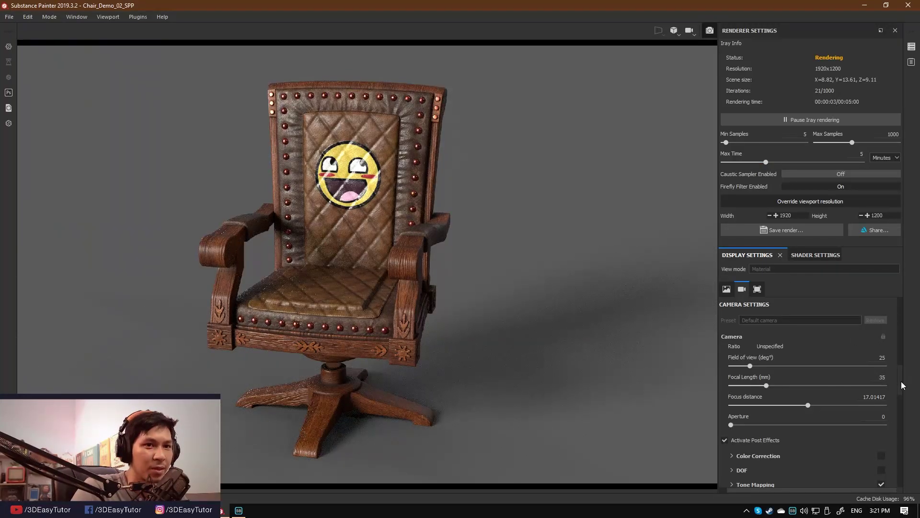
scroll(900, 385, down, 1)
Pause the render and toggle post effects off and back on
scroll(899, 392, down, 3)
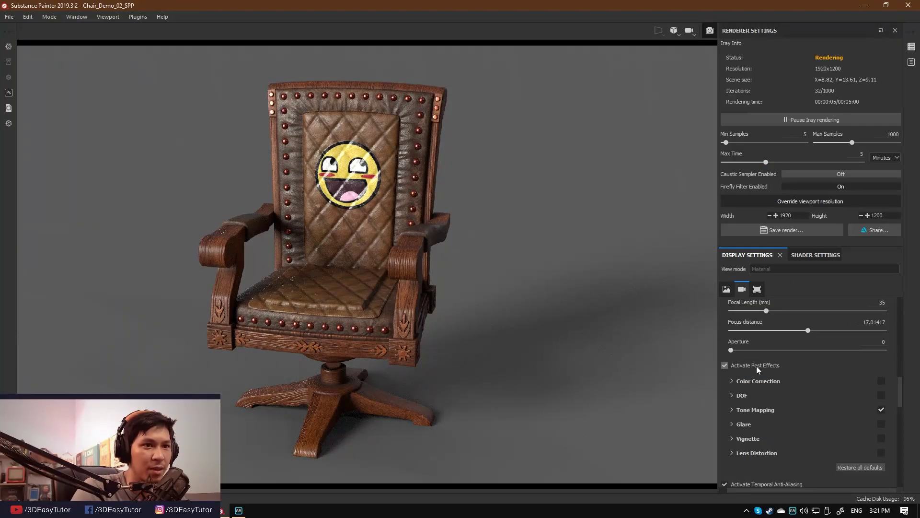
click(800, 120)
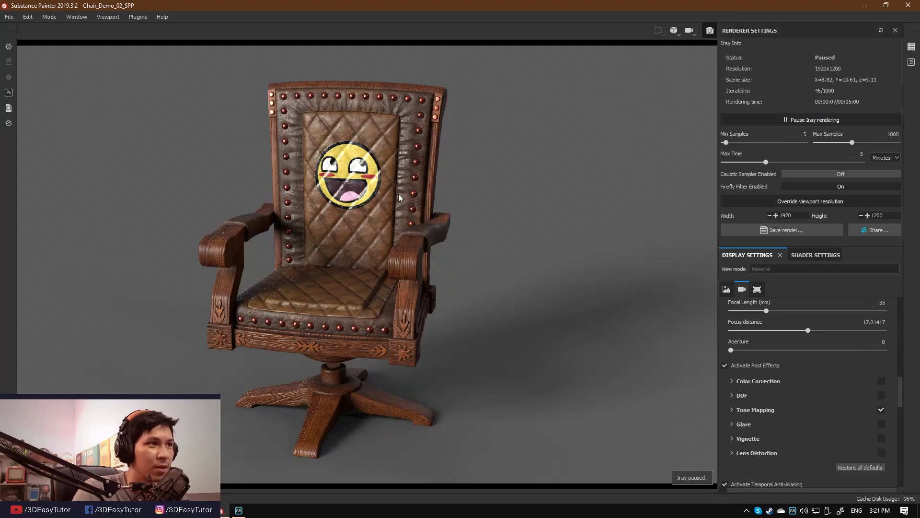
click(725, 365)
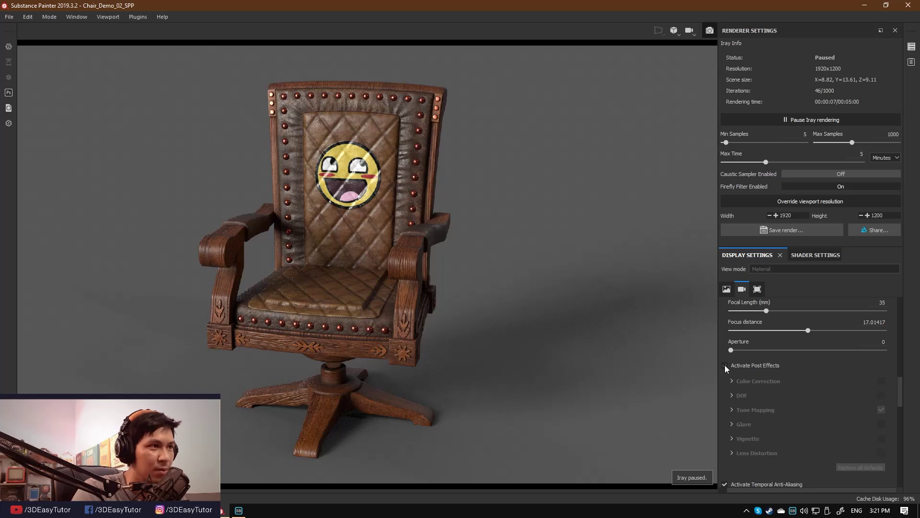
click(724, 365)
click(725, 365)
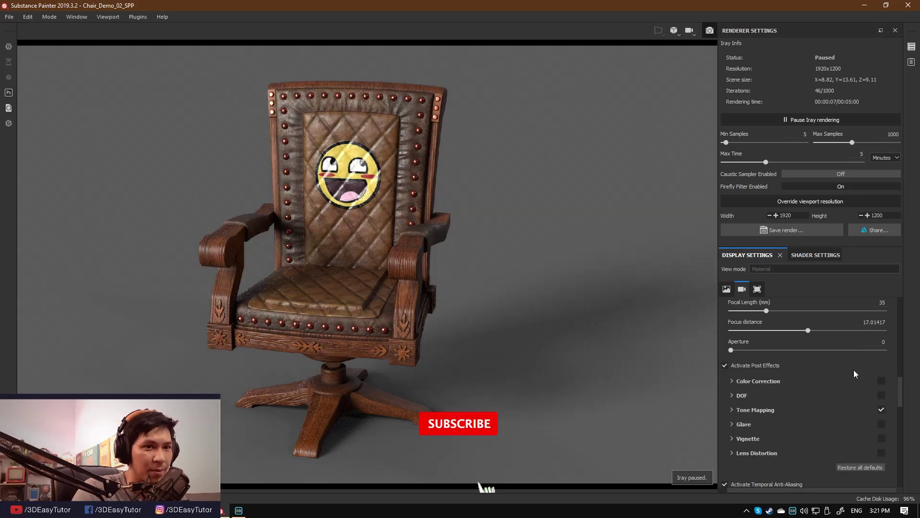
Set Tone Mapping exposure to 1.36 and gamma to 0.96
click(874, 410)
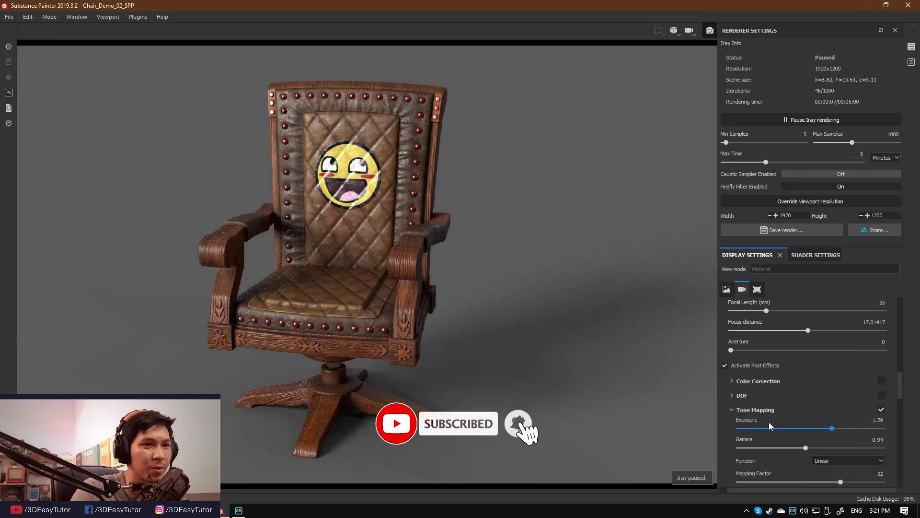
mouse_move(832, 428)
mouse_down()
mouse_move(816, 427)
mouse_move(855, 433)
mouse_up()
drag(805, 447, 805, 449)
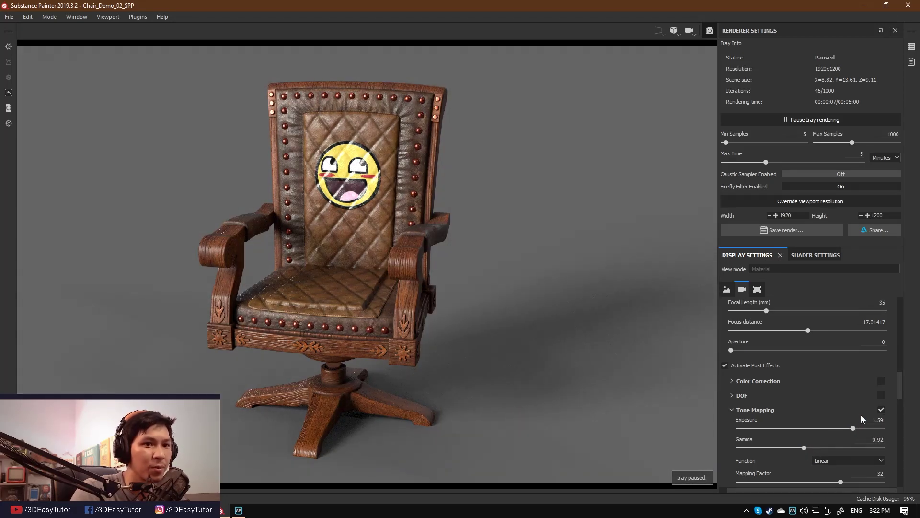
click(880, 409)
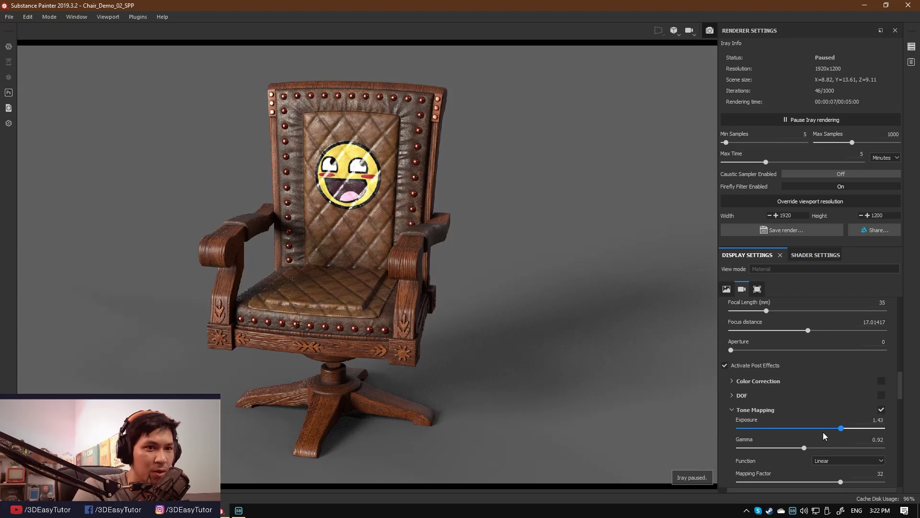
drag(852, 428, 807, 448)
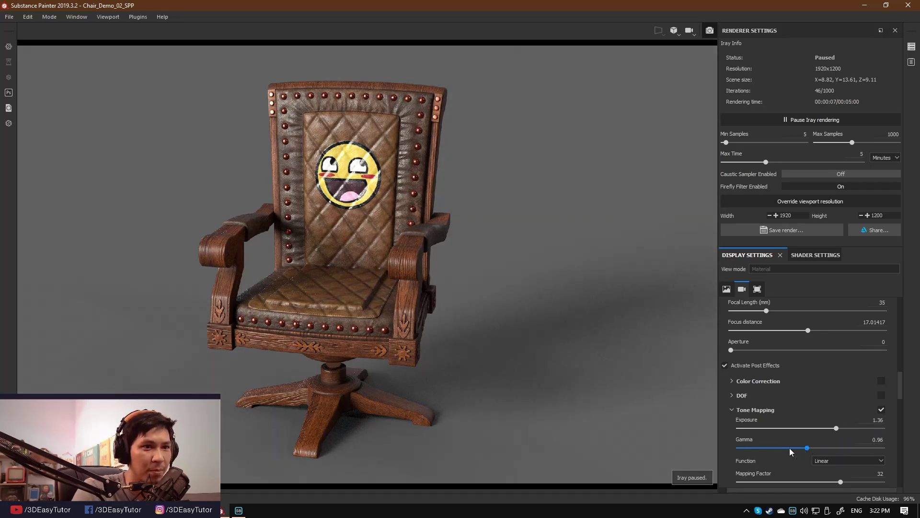
click(732, 410)
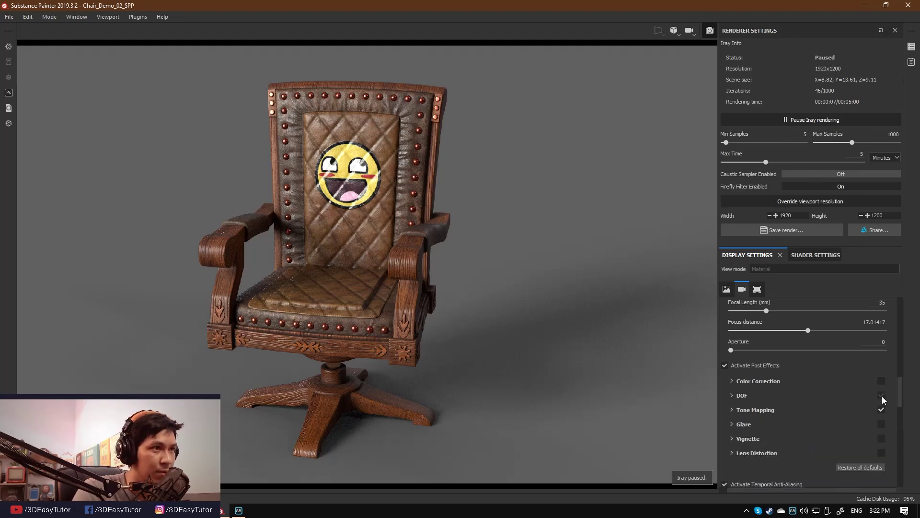
Enable Vignette at strength 0.4 and try Glare before turning it off
click(881, 439)
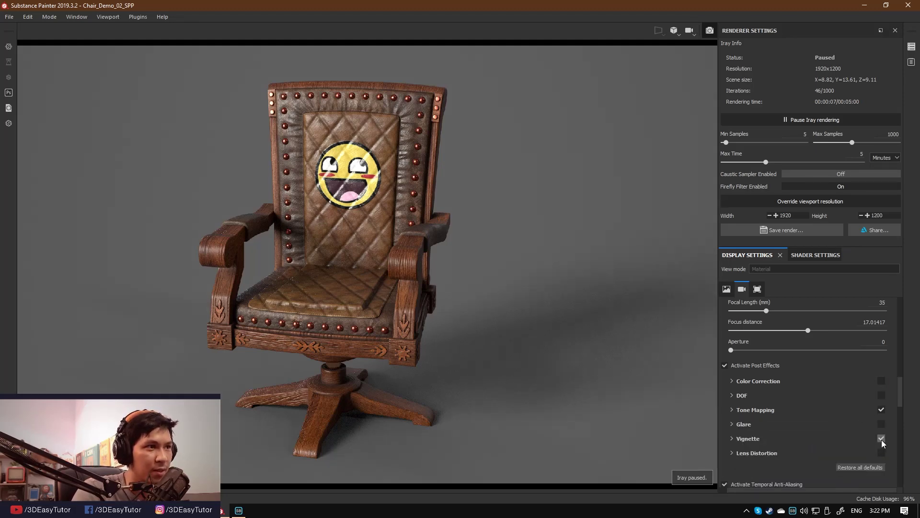
click(734, 438)
drag(766, 457, 834, 457)
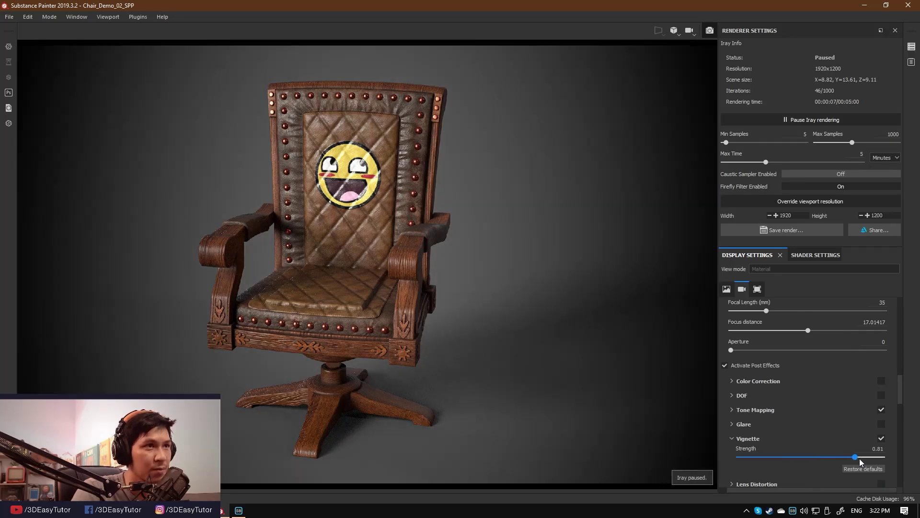
drag(770, 457, 817, 457)
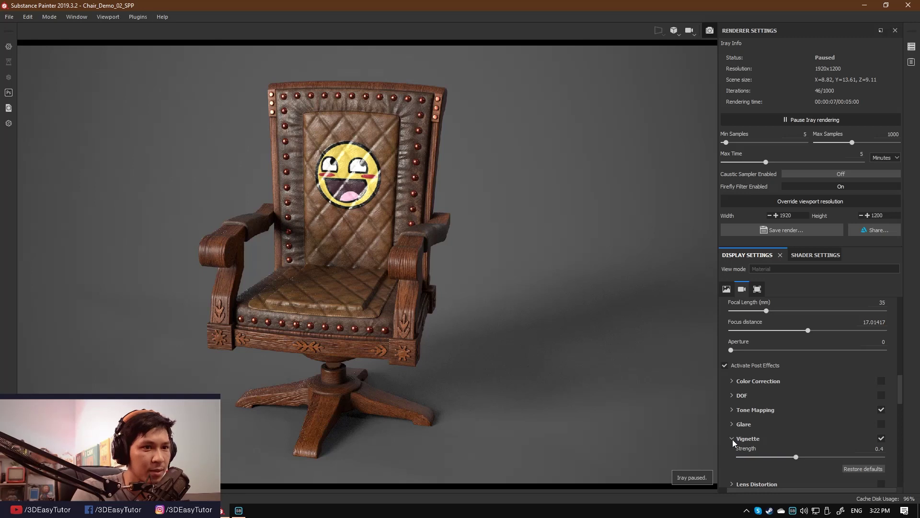
click(732, 439)
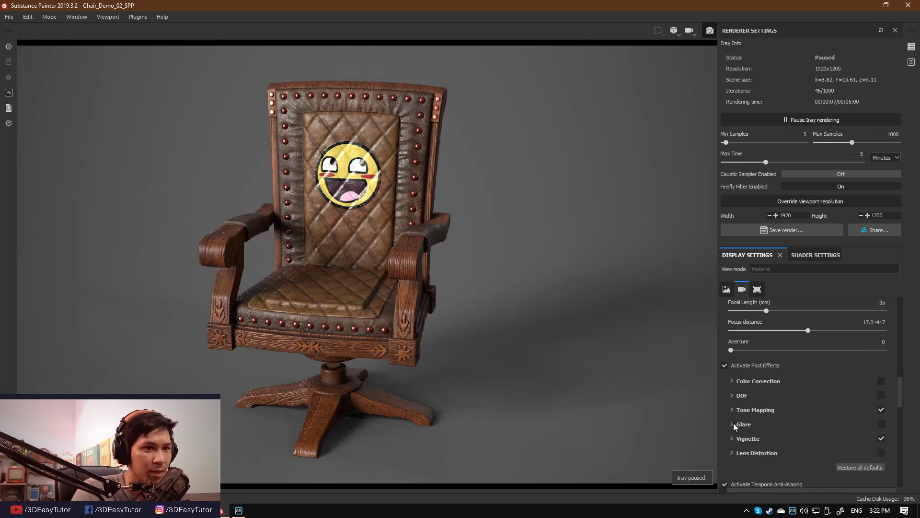
click(880, 424)
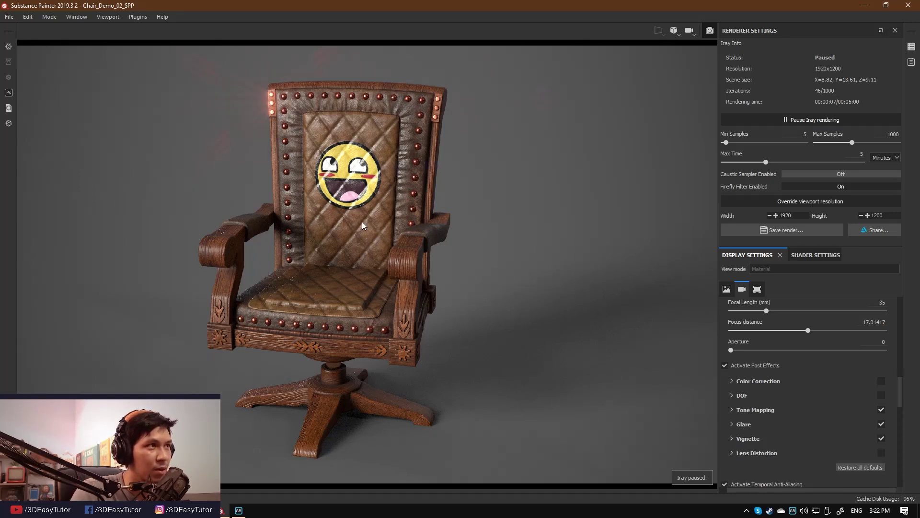
click(881, 424)
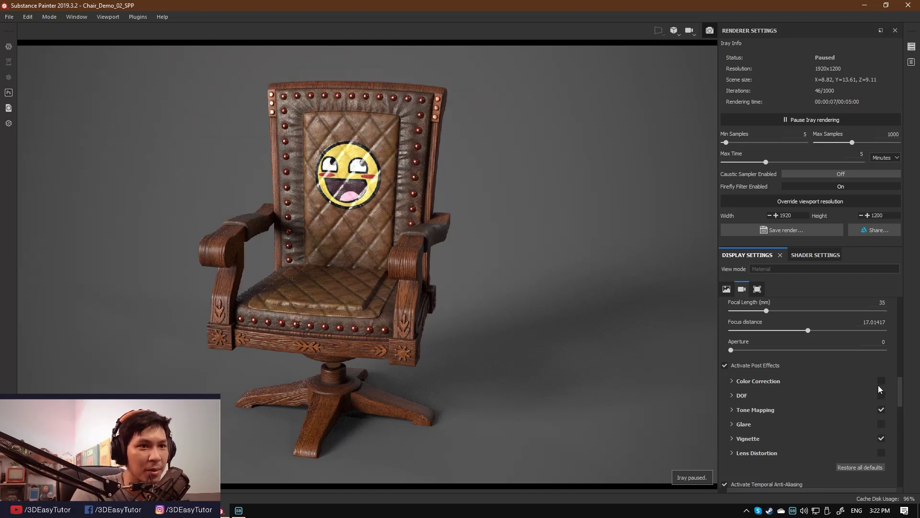
Enable Color Correction with saturation 1, then compare post effects off and on
click(731, 382)
mouse_move(811, 399)
mouse_down()
mouse_move(838, 400)
mouse_move(750, 401)
mouse_up()
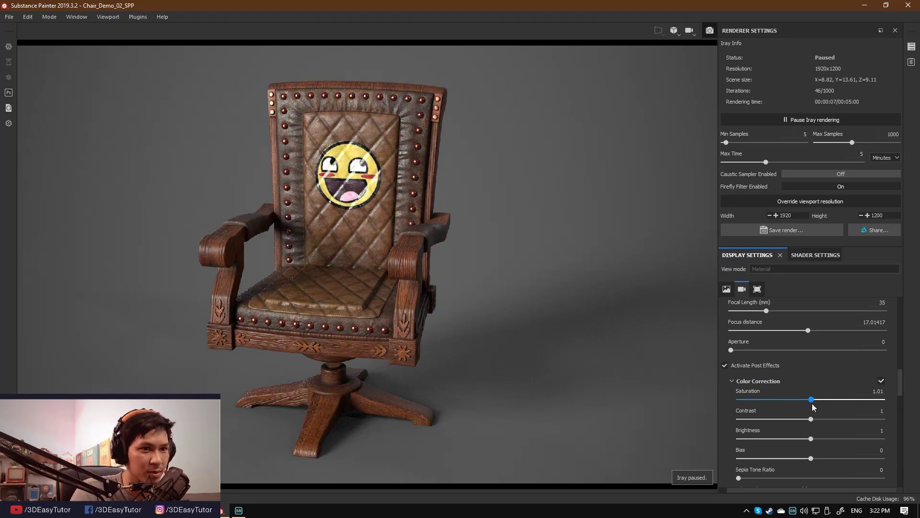
drag(813, 407, 809, 403)
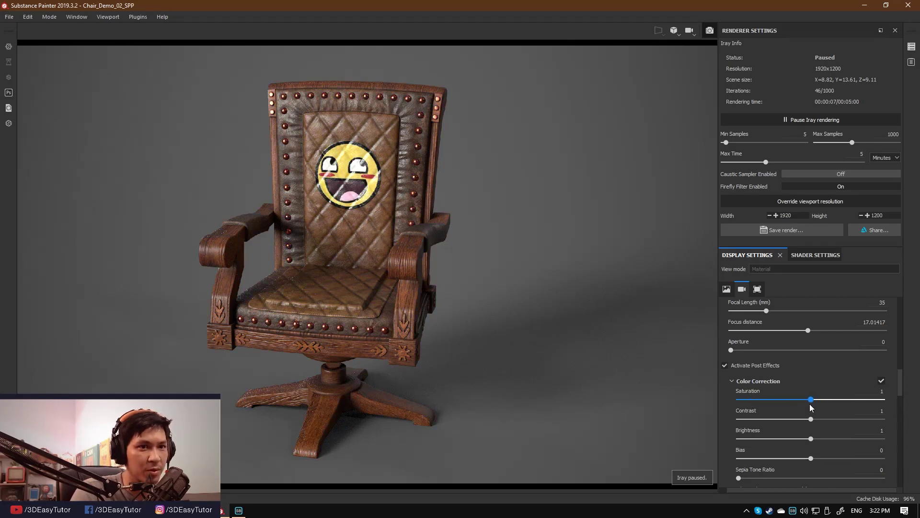
click(737, 382)
click(726, 364)
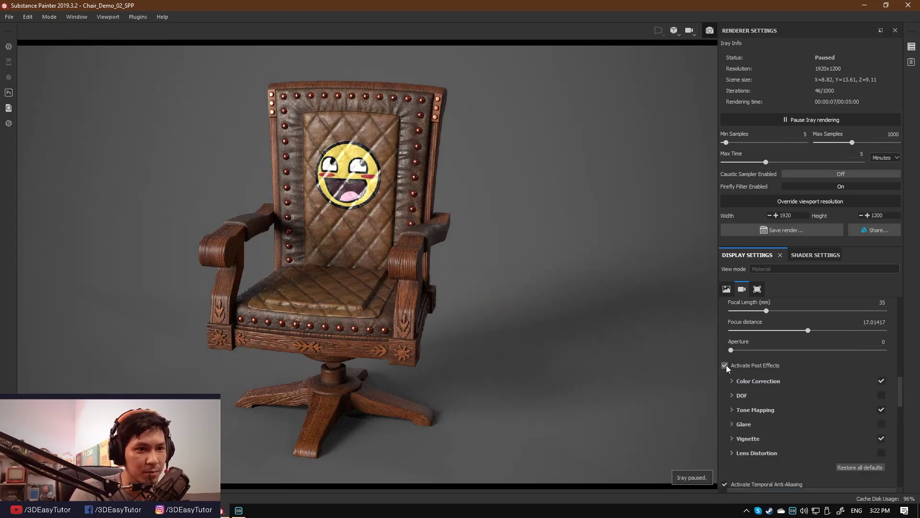
click(725, 364)
click(725, 365)
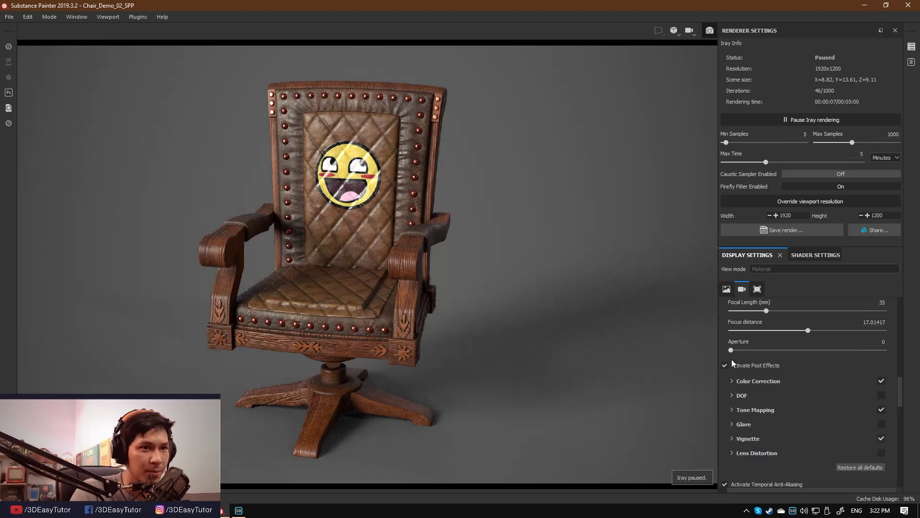
Show the pbr-metal-rough shader's MDL parameters and reset Emissive Intensity to 1
click(758, 291)
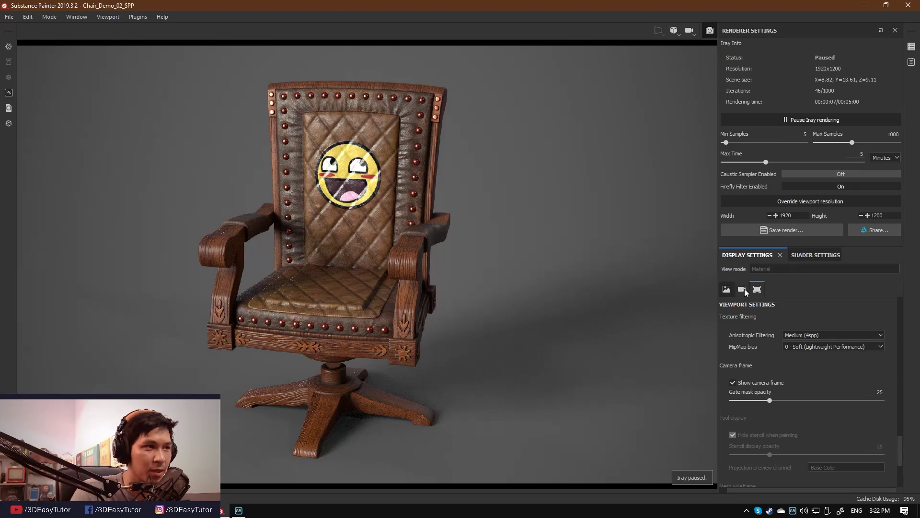
click(817, 255)
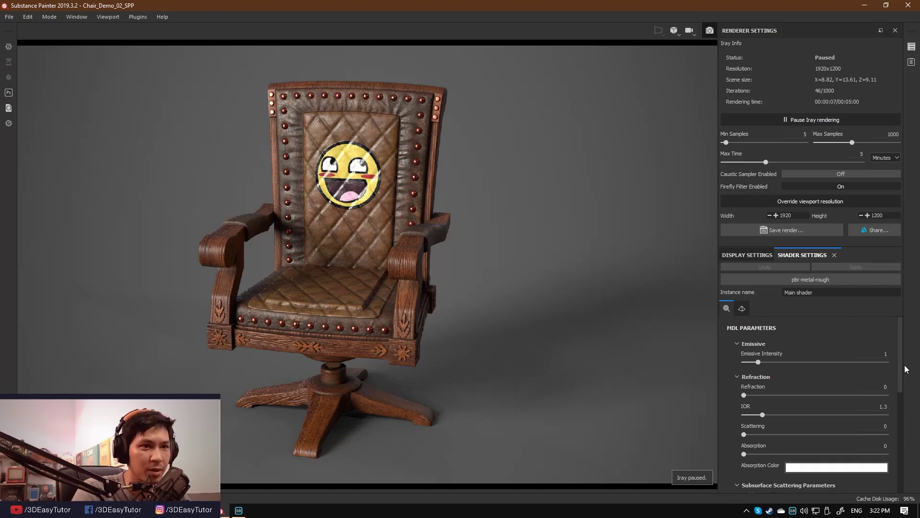
mouse_move(901, 371)
mouse_down()
mouse_move(900, 418)
mouse_move(910, 417)
mouse_up()
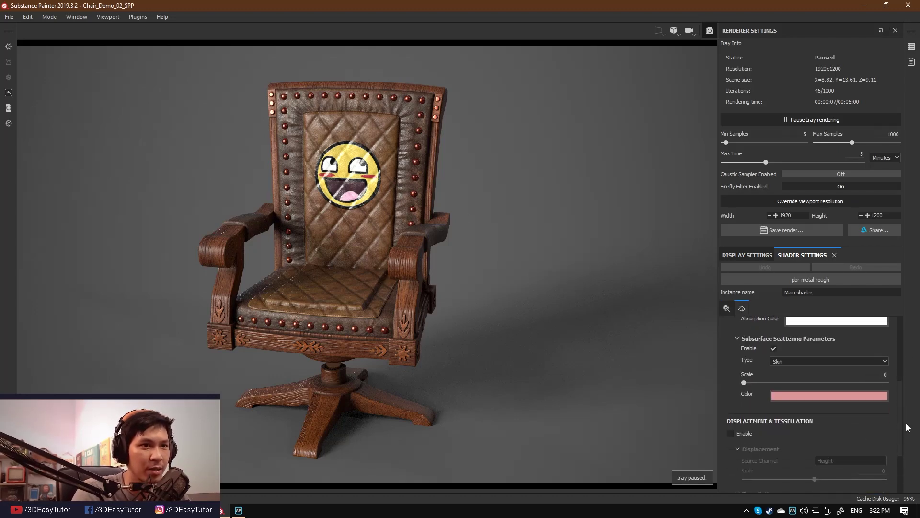
scroll(763, 341, down, 1)
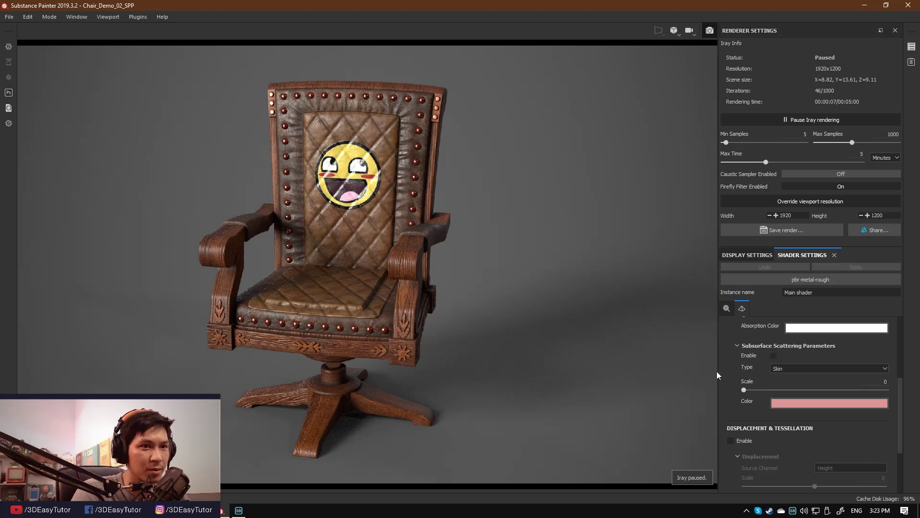
drag(898, 384, 900, 326)
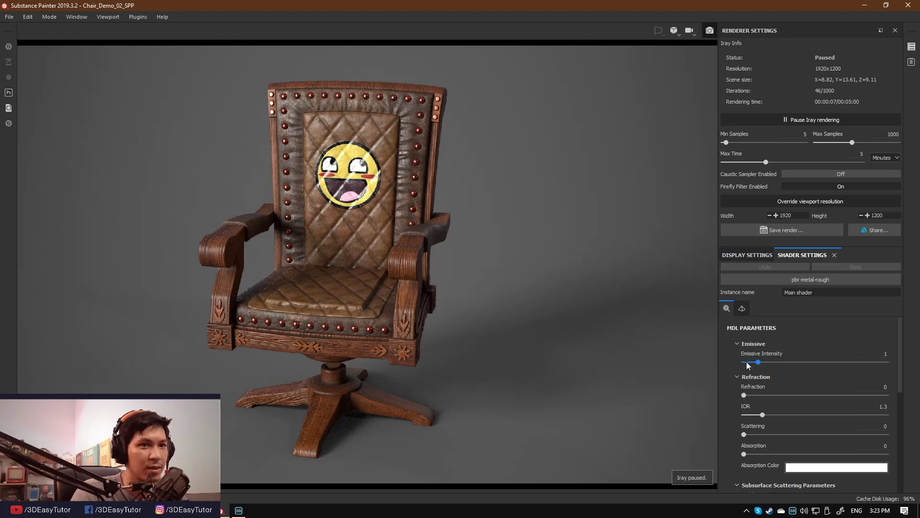
mouse_move(769, 364)
mouse_down()
mouse_move(816, 362)
mouse_move(743, 360)
mouse_move(767, 362)
mouse_up()
text(1)
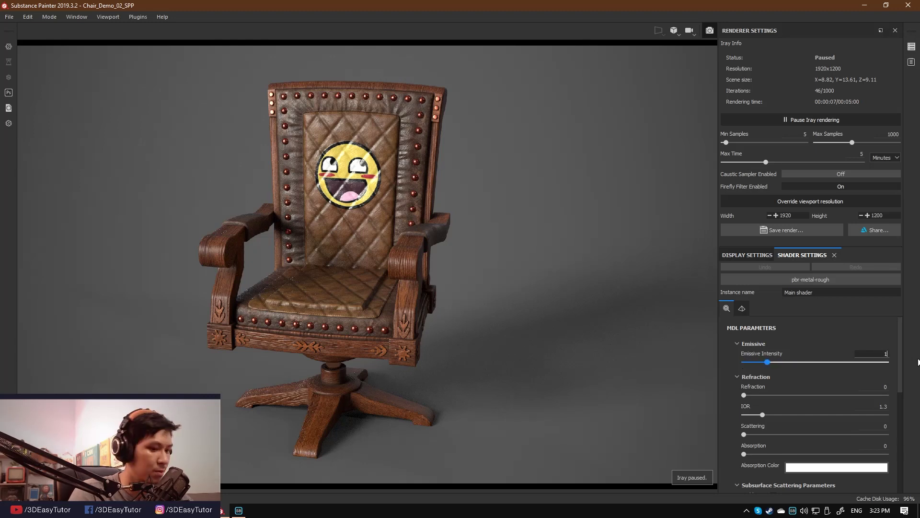
key(Return)
Browse the shader list without changing shader, then resume the Iray render
drag(899, 365, 914, 475)
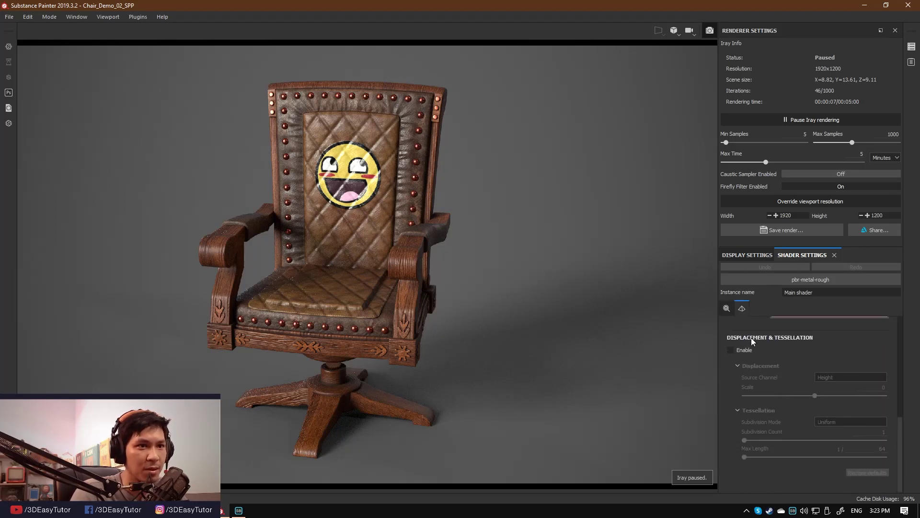
mouse_move(900, 431)
mouse_down()
mouse_move(899, 354)
mouse_move(905, 402)
mouse_move(675, 399)
mouse_up()
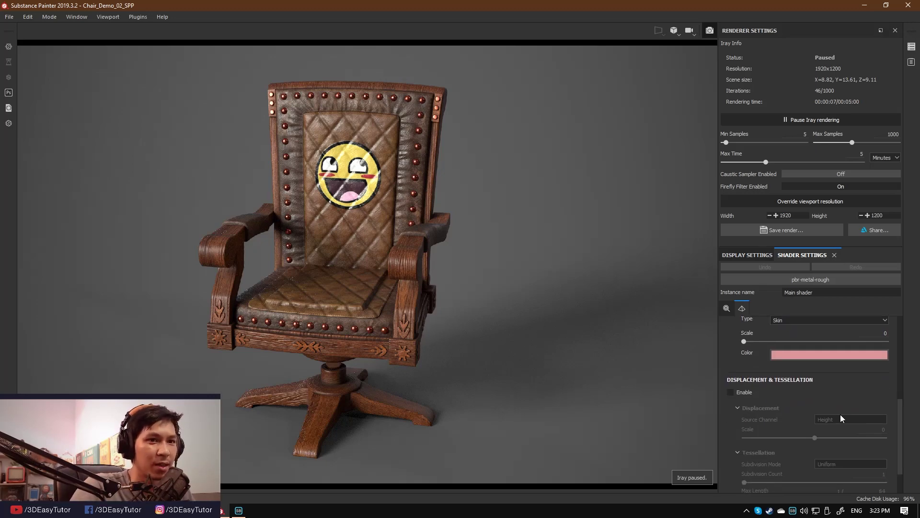
drag(900, 416, 902, 327)
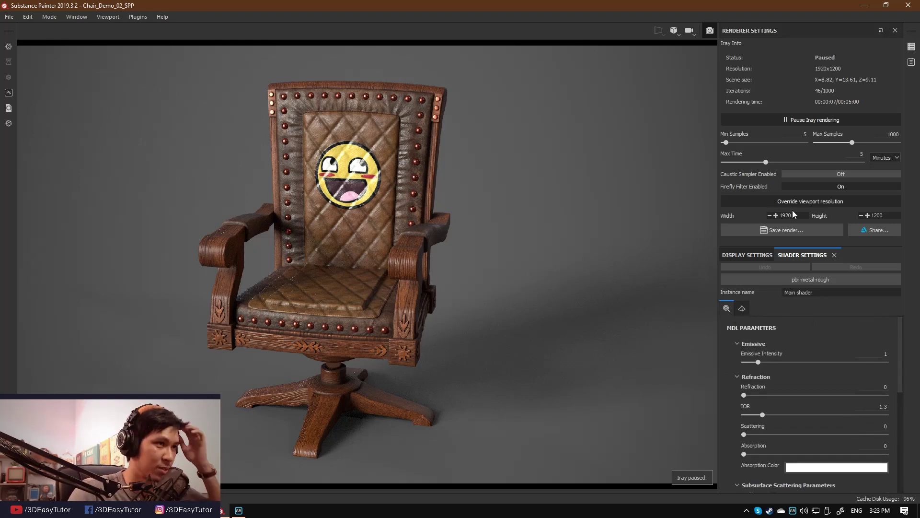
click(789, 281)
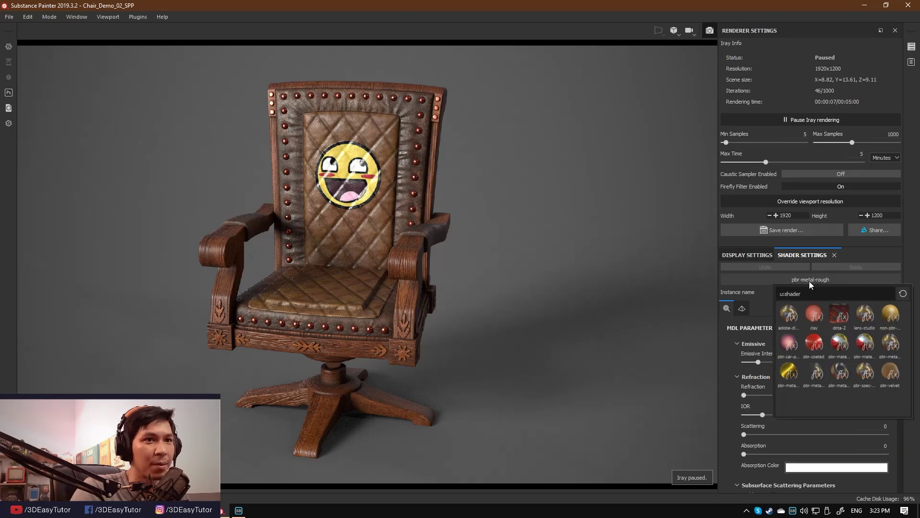
click(846, 265)
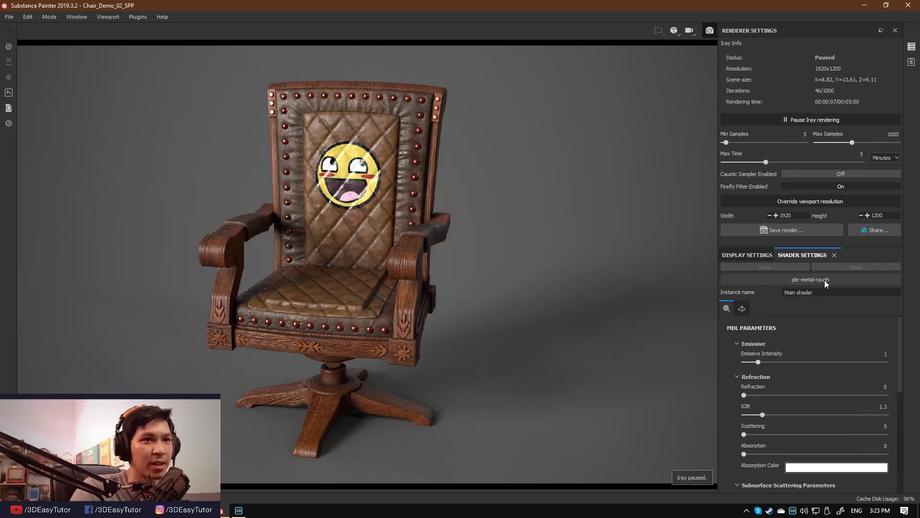
click(809, 281)
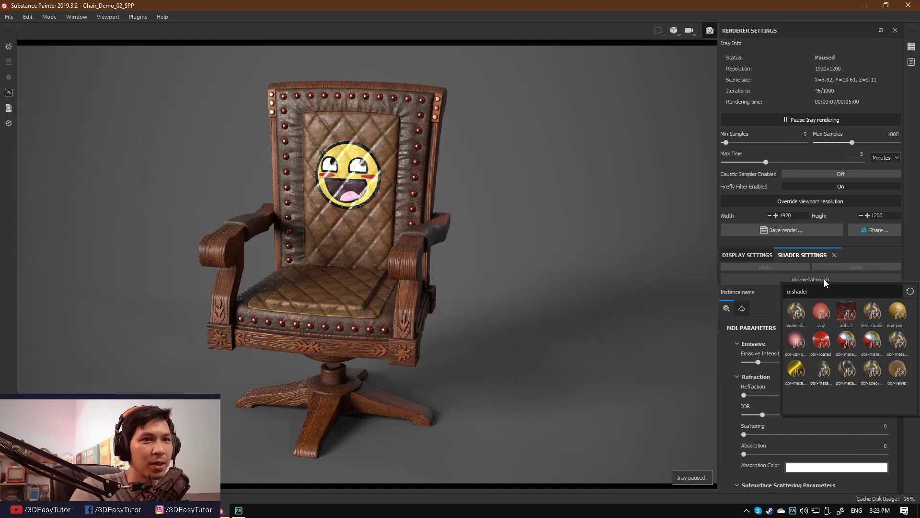
click(861, 253)
click(815, 283)
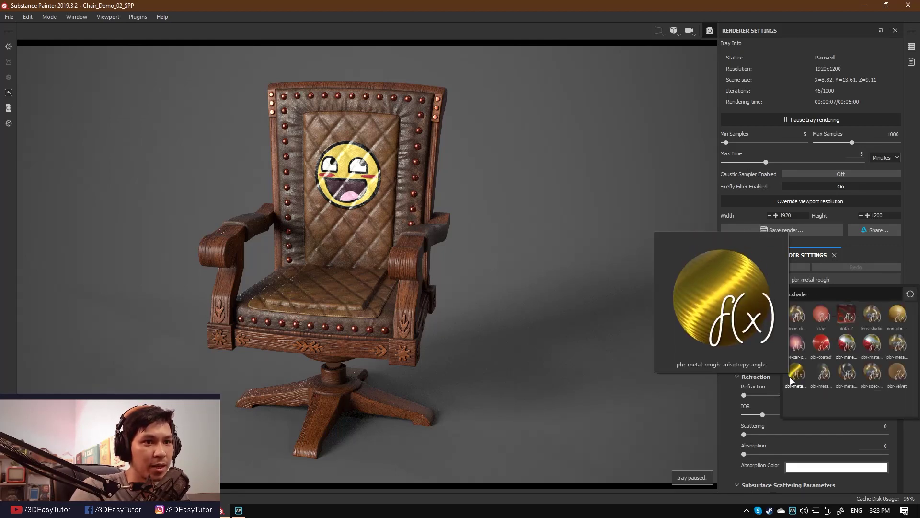
mouse_move(821, 341)
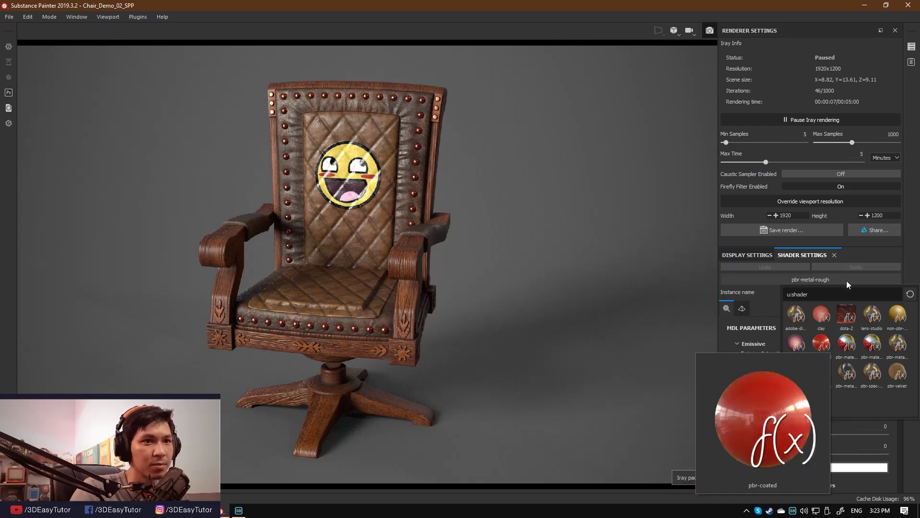
click(865, 254)
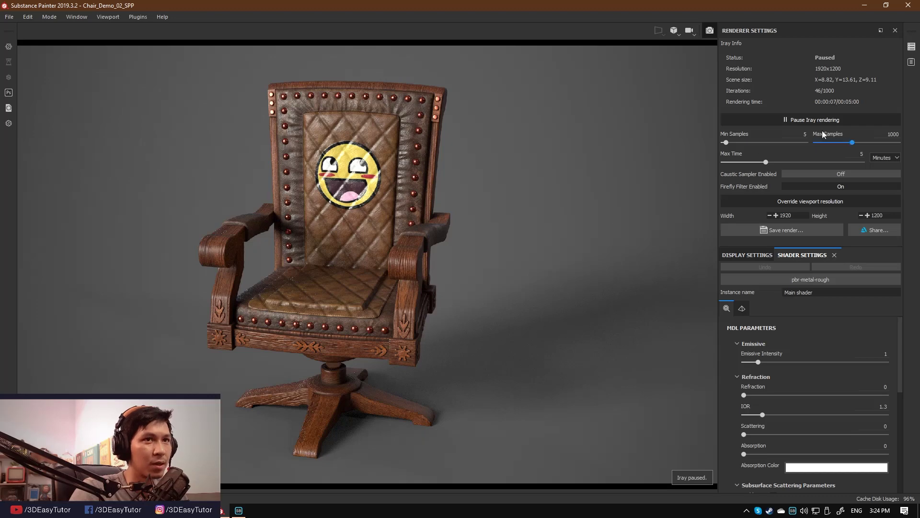
click(806, 122)
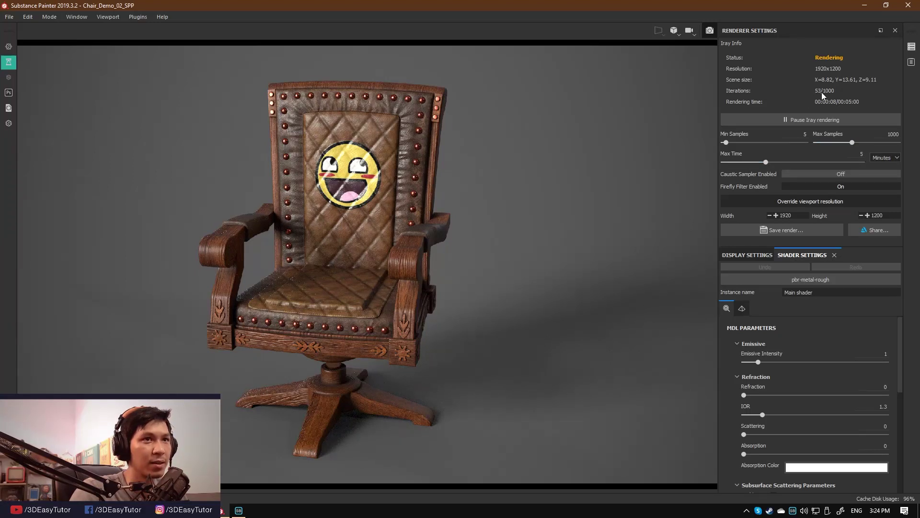
Pause the Iray render and cancel the Save render dialog
click(773, 122)
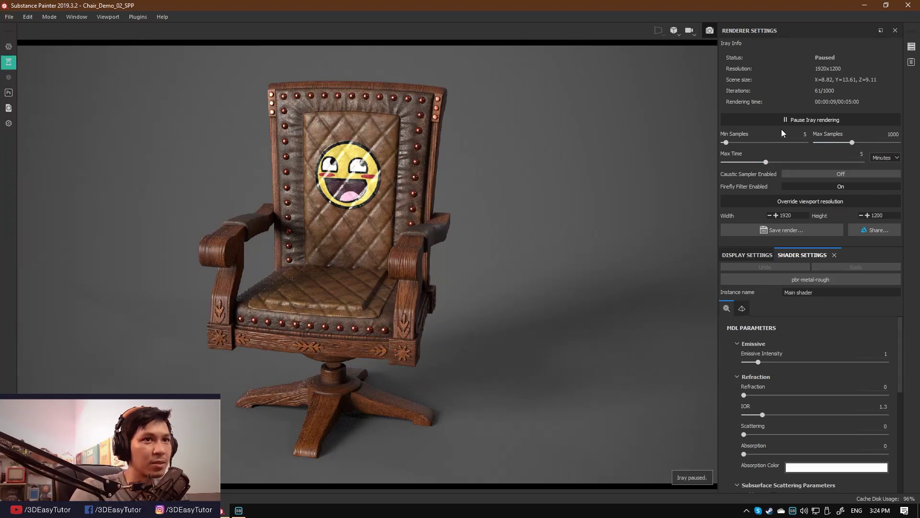
click(772, 231)
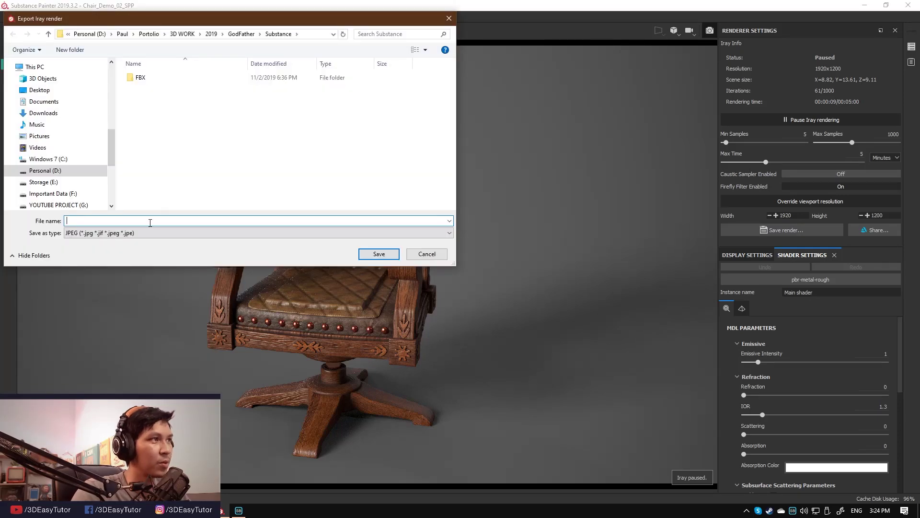
click(427, 254)
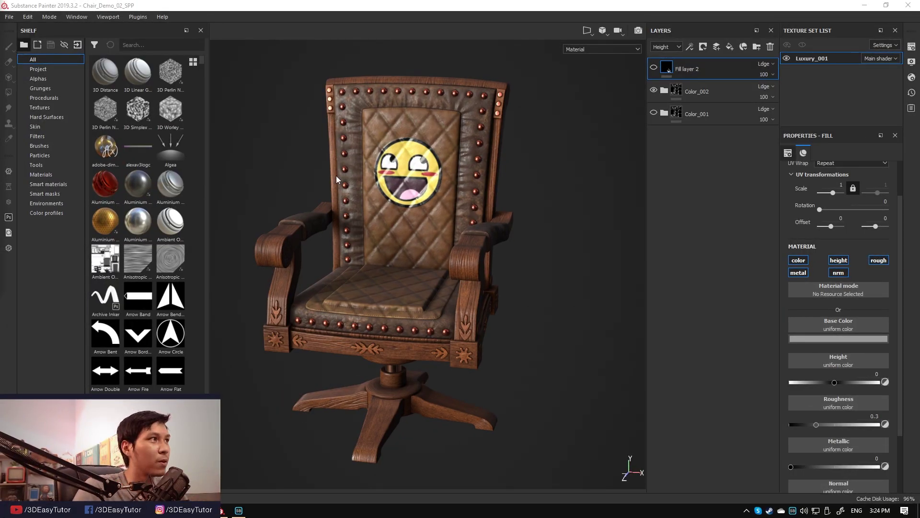
Bring up the Export Textures dialog and its list of export presets
click(9, 20)
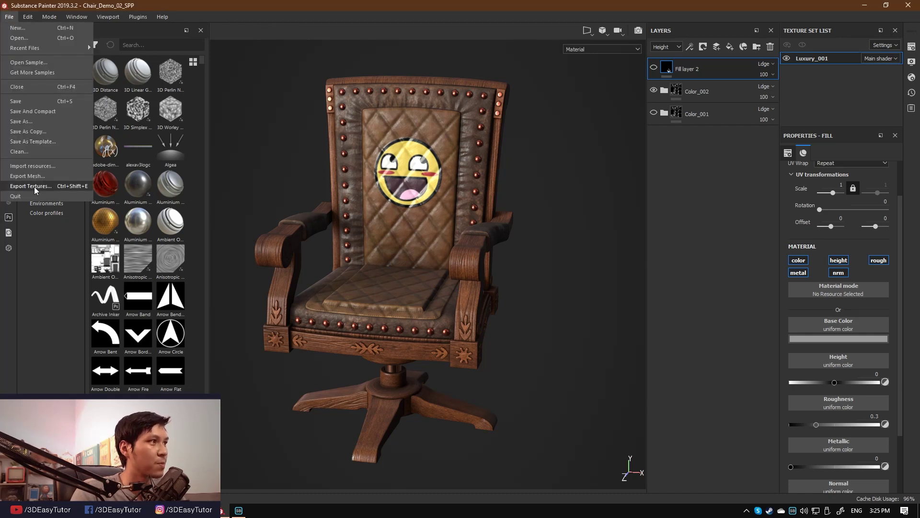
click(34, 191)
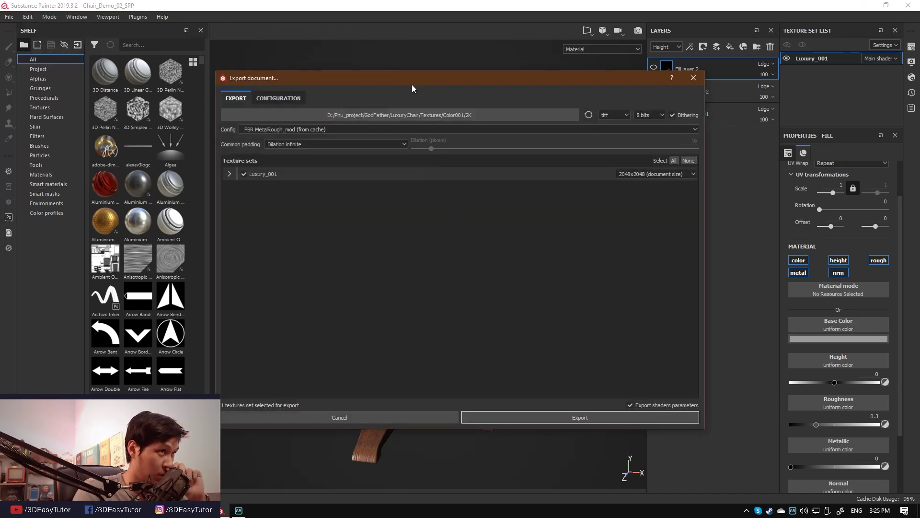
drag(393, 80, 439, 89)
click(364, 138)
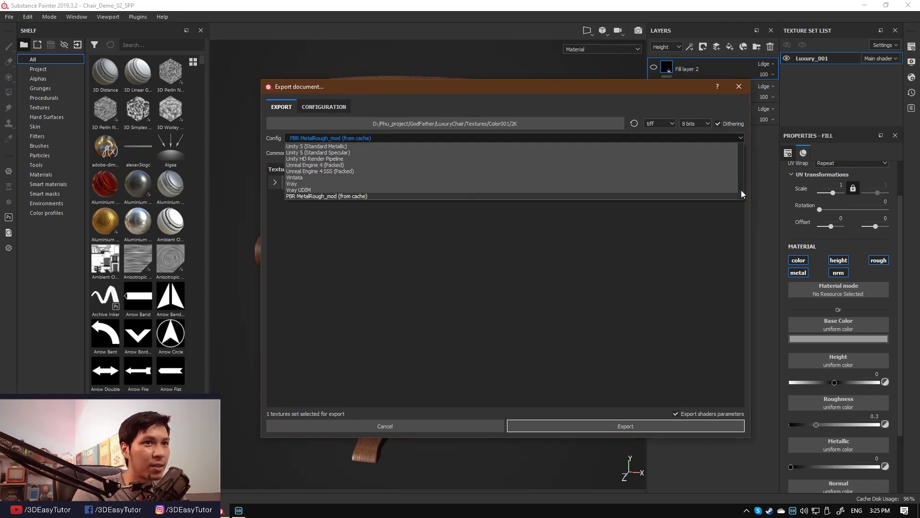
Scroll down and back up through the available export presets
drag(741, 189, 741, 148)
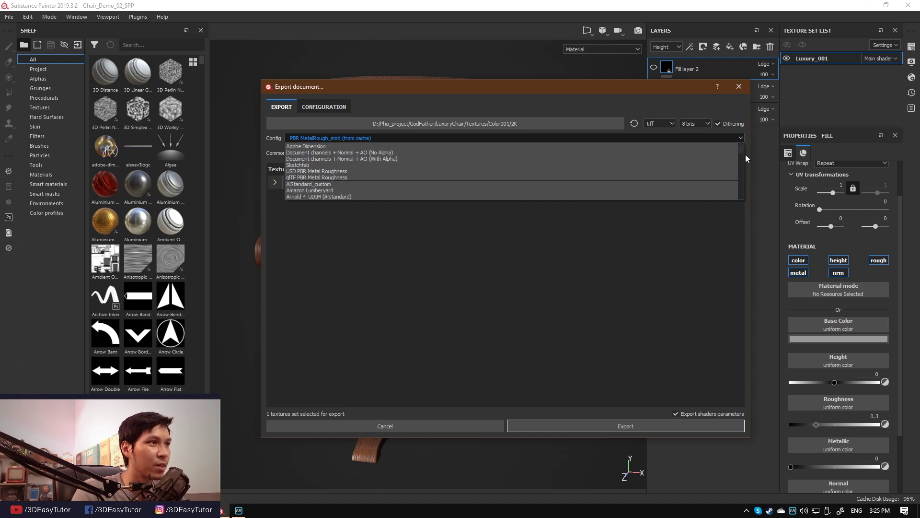
drag(744, 151, 746, 157)
scroll(317, 194, down, 2)
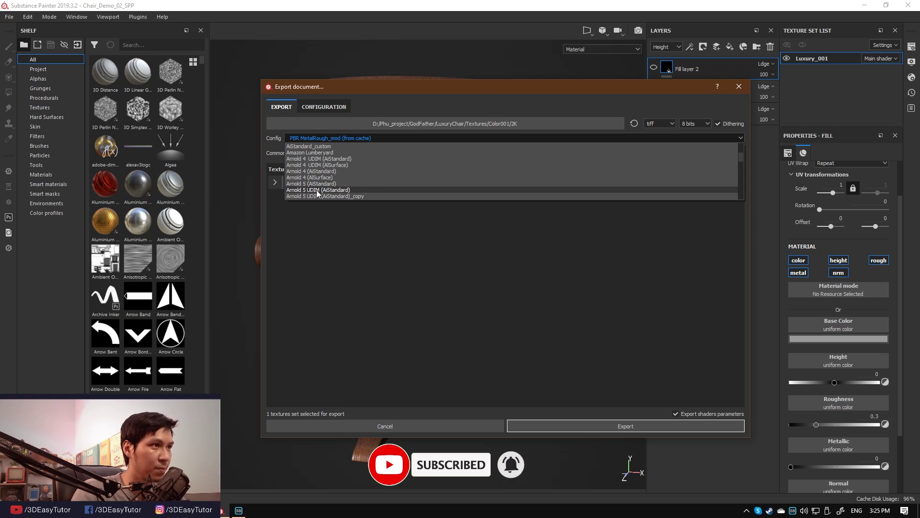
scroll(318, 192, down, 1)
scroll(307, 190, down, 1)
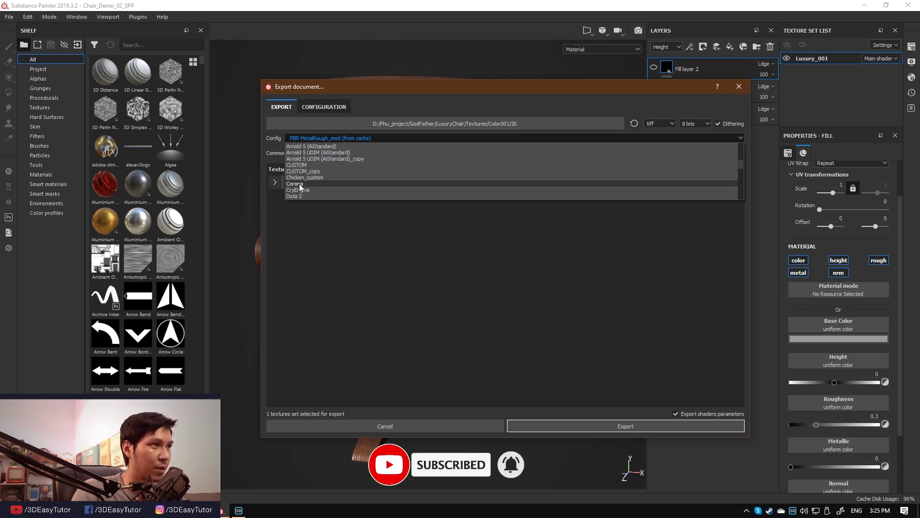
scroll(305, 187, down, 1)
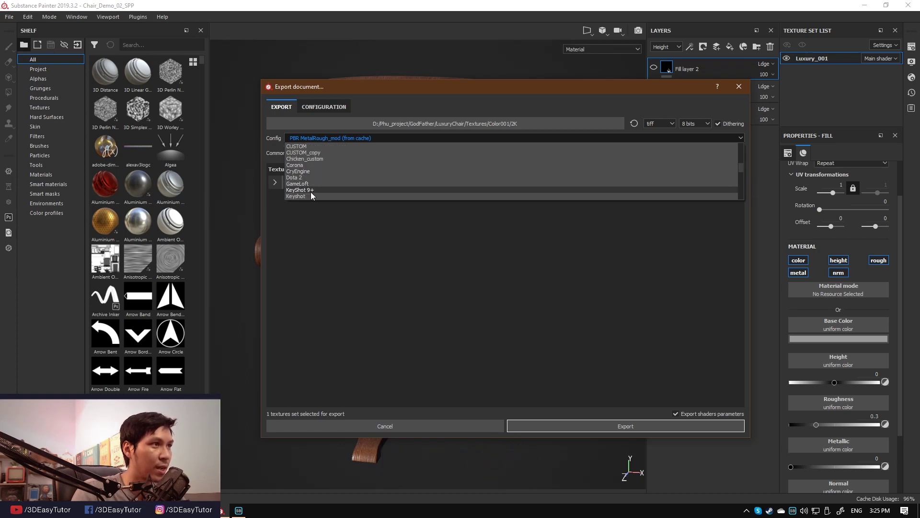
scroll(302, 187, down, 1)
scroll(288, 192, down, 1)
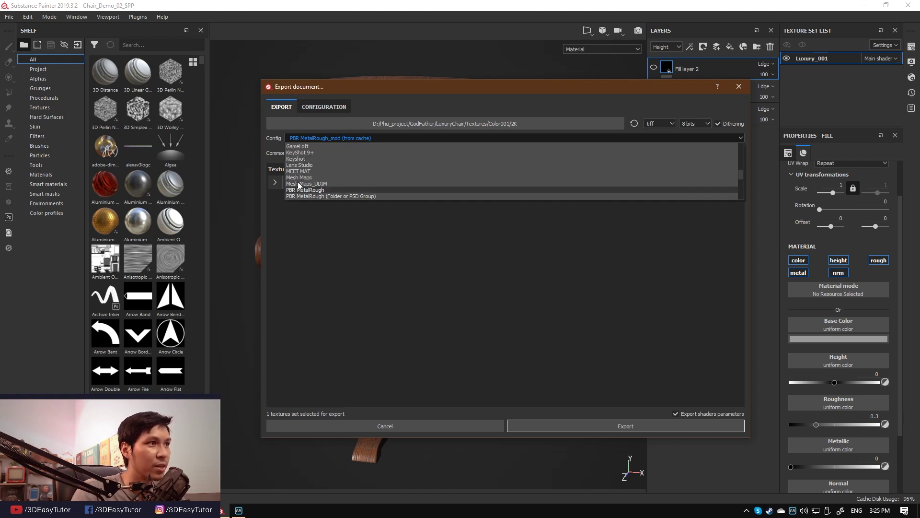
scroll(316, 177, down, 1)
scroll(319, 182, down, 1)
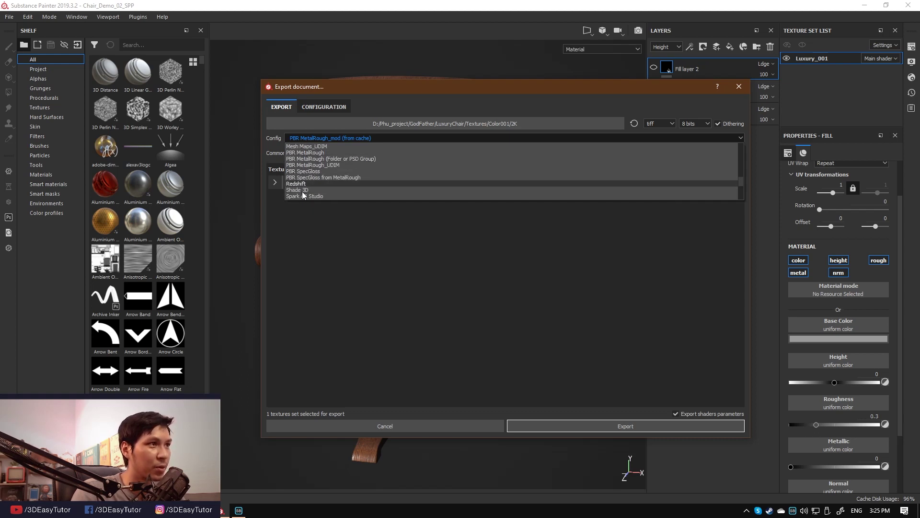
scroll(312, 186, down, 1)
scroll(313, 175, down, 1)
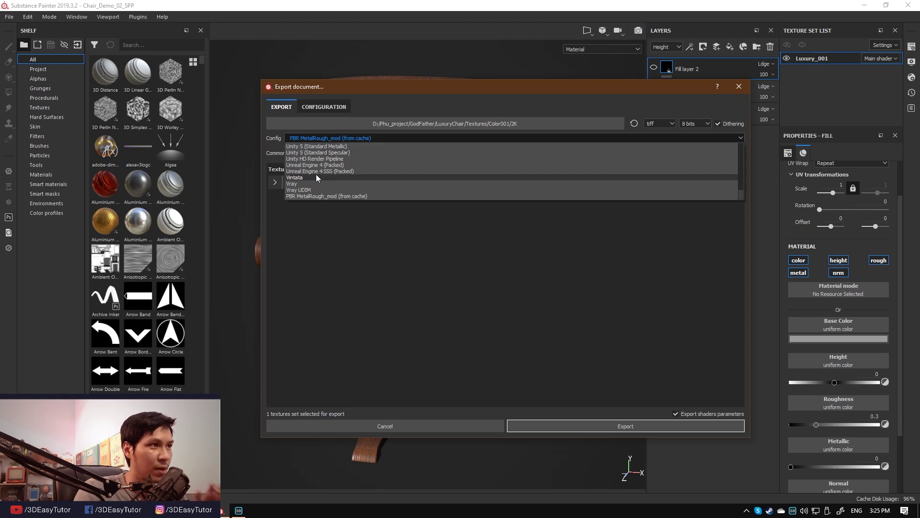
scroll(331, 165, up, 1)
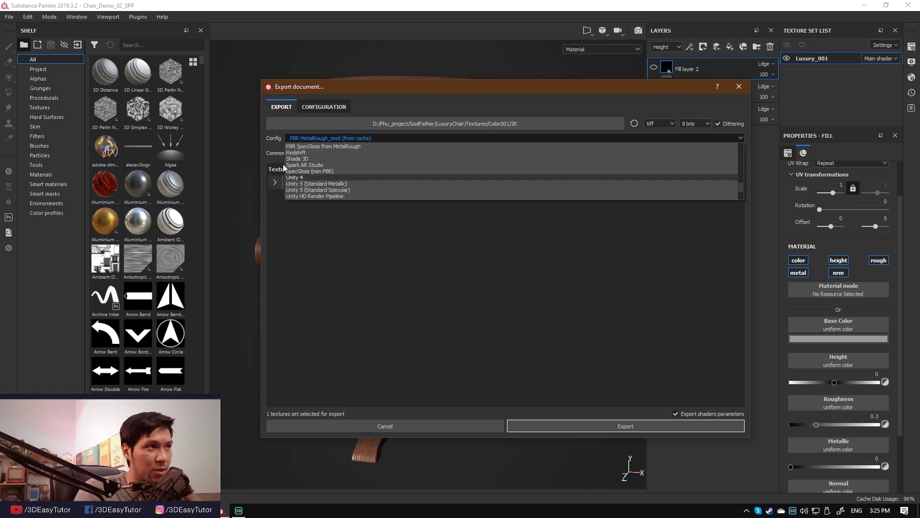
scroll(306, 182, up, 3)
scroll(305, 186, up, 2)
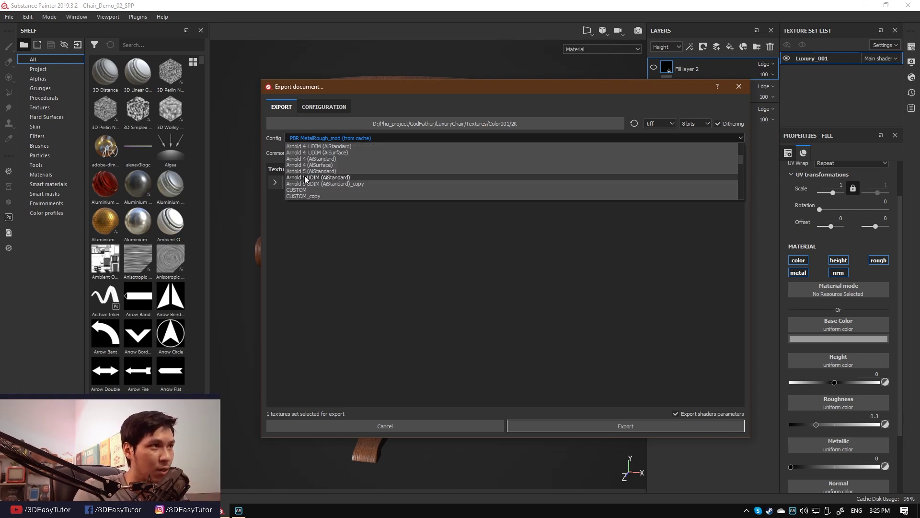
scroll(304, 176, up, 1)
scroll(308, 177, up, 1)
scroll(310, 168, up, 2)
On the Configuration tab, enlarge the export window and display PBR MetalRough's six output maps
click(312, 108)
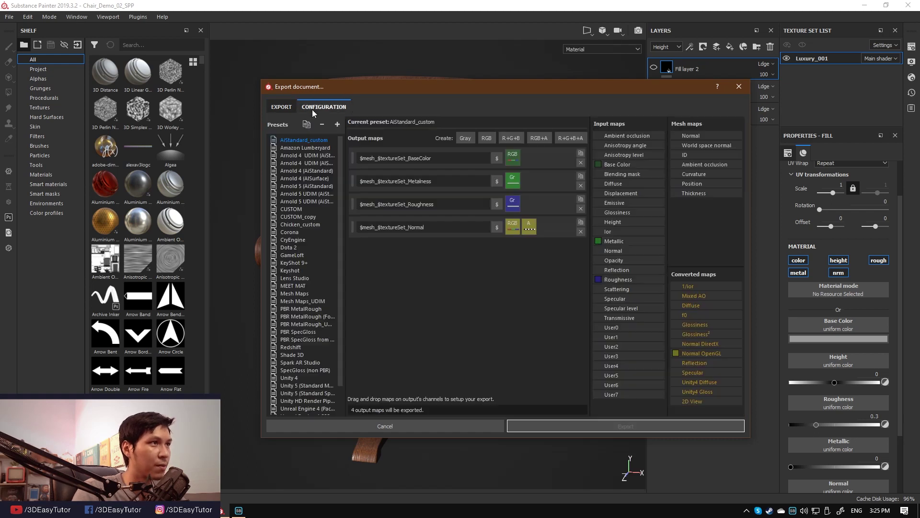
scroll(293, 308, down, 2)
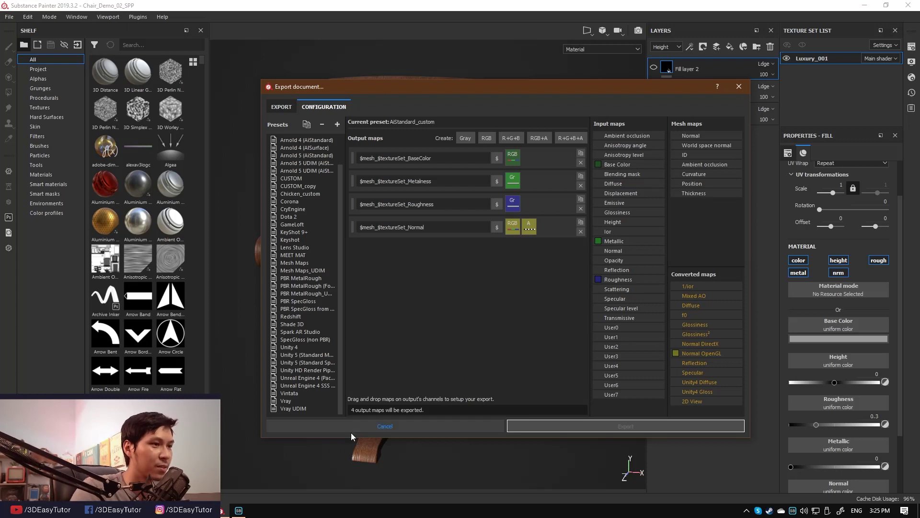
mouse_move(354, 437)
mouse_down()
mouse_move(358, 446)
mouse_move(356, 436)
mouse_up()
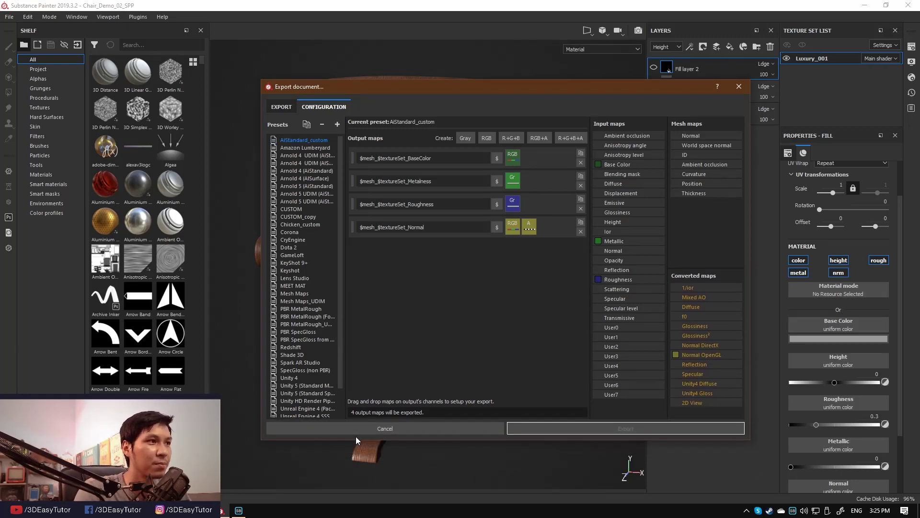
mouse_move(262, 394)
mouse_down()
mouse_move(217, 394)
mouse_move(228, 394)
mouse_up()
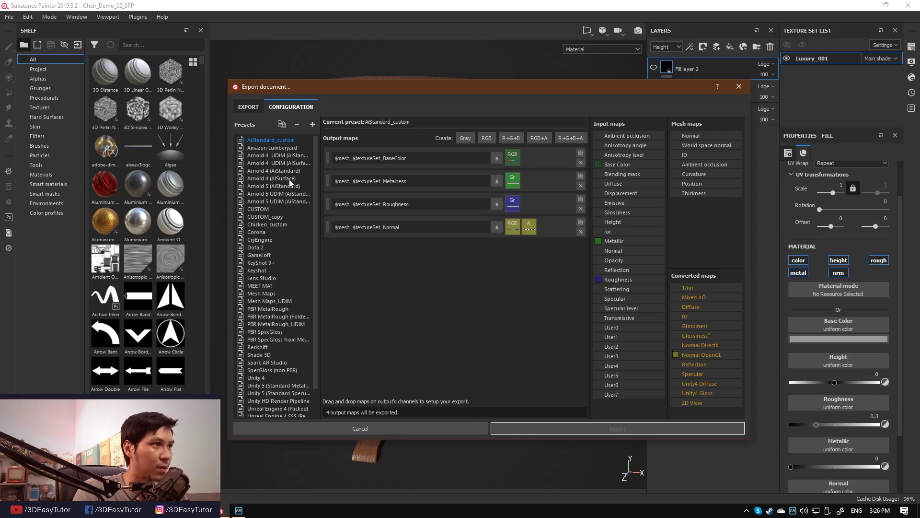
click(281, 311)
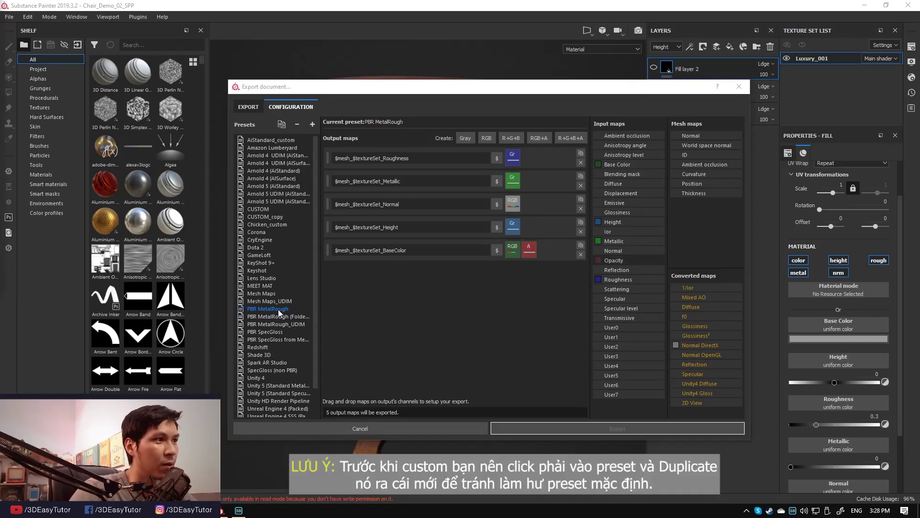
Duplicate the PBR MetalRough preset and rename the copy PBR MetalRough_custom
click(278, 310)
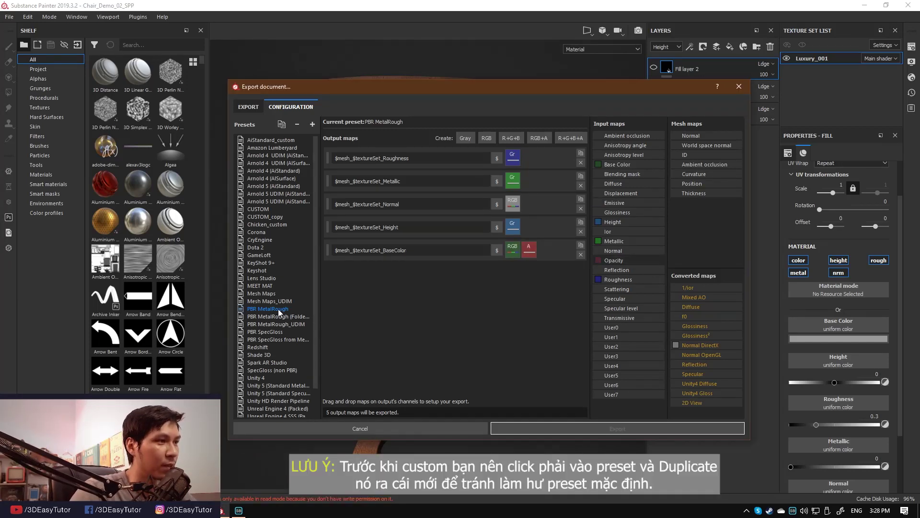
click(282, 126)
double_click(292, 408)
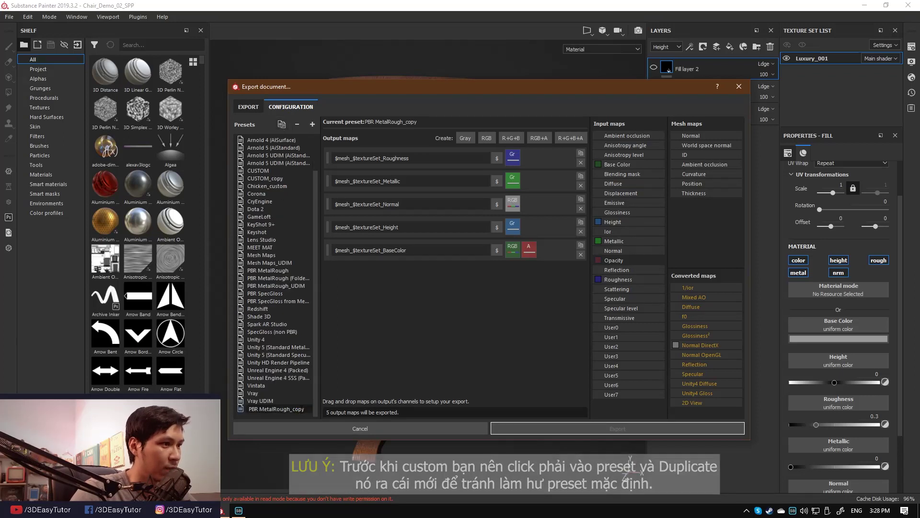
shift+drag(263, 414, 293, 413)
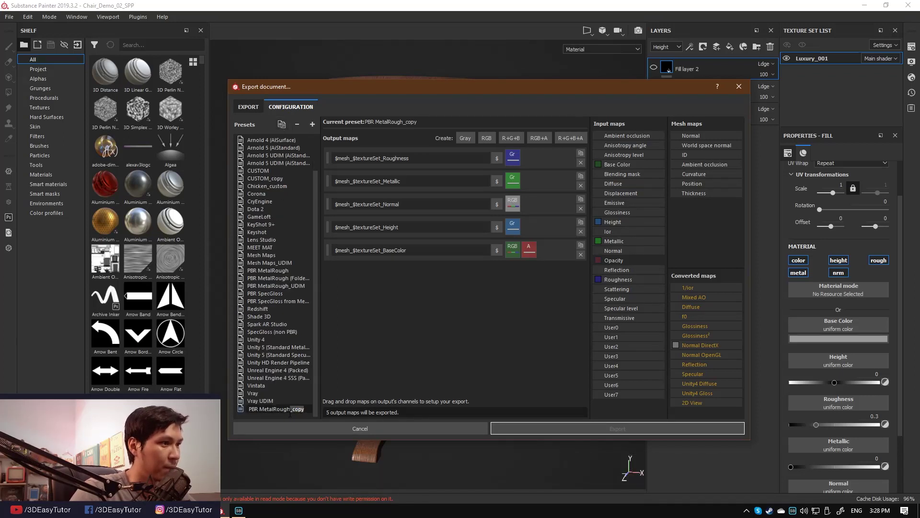
text(_custom)
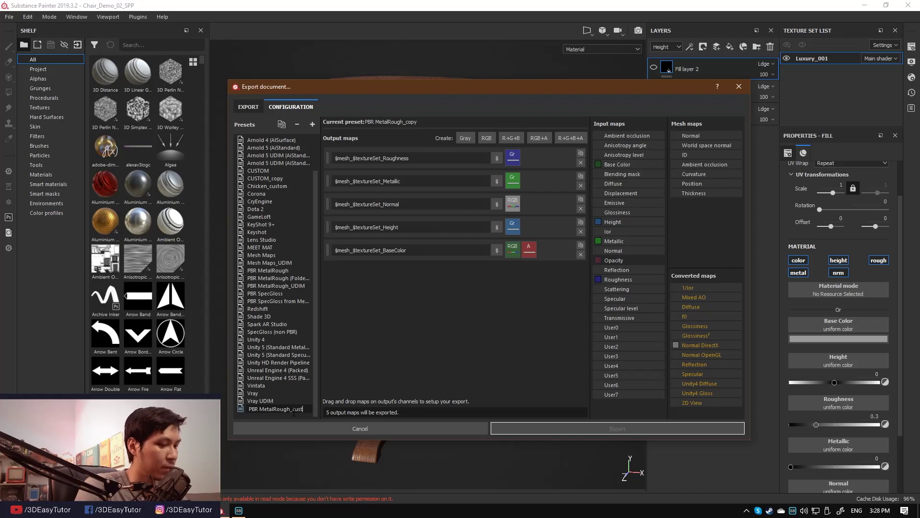
key(Return)
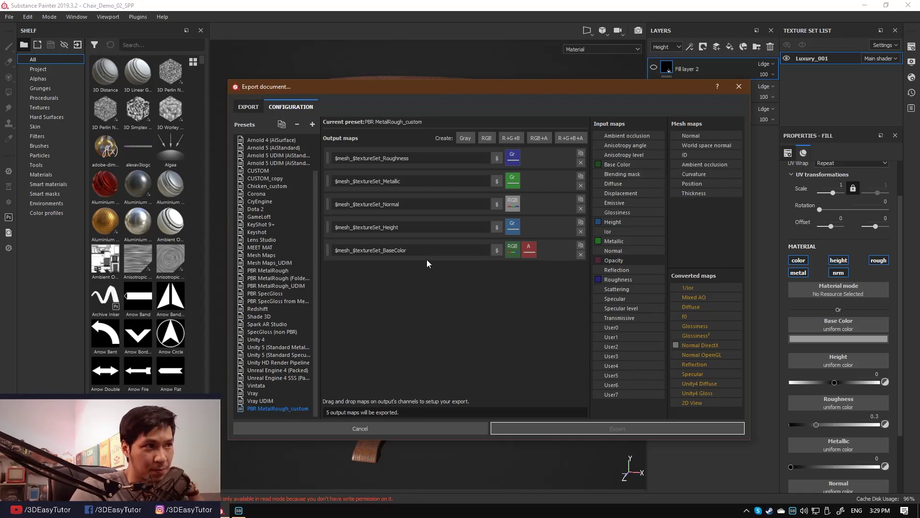
Remove the BaseColor, Roughness and Metallic output maps, leaving only Height
click(581, 255)
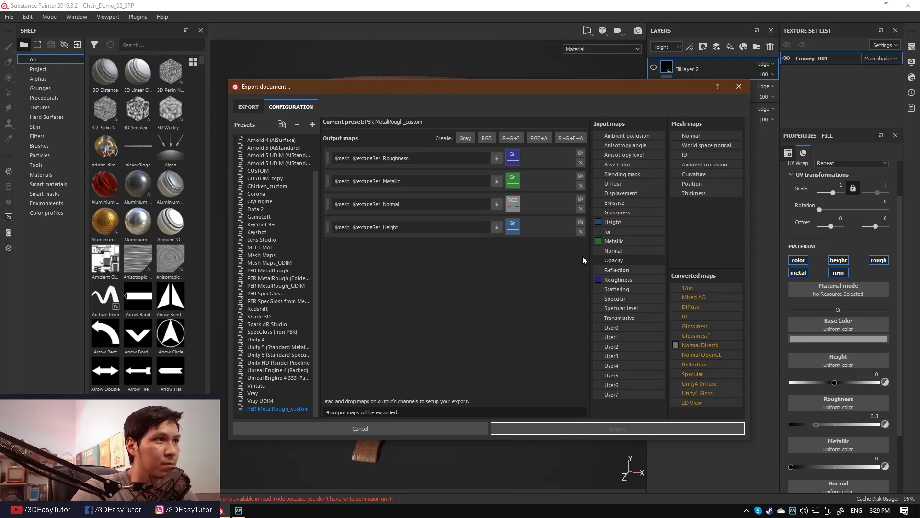
click(582, 162)
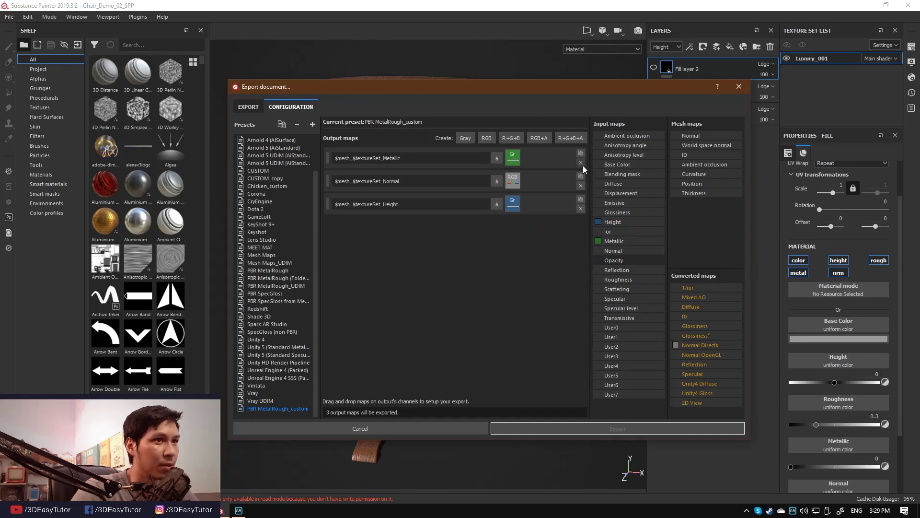
click(582, 164)
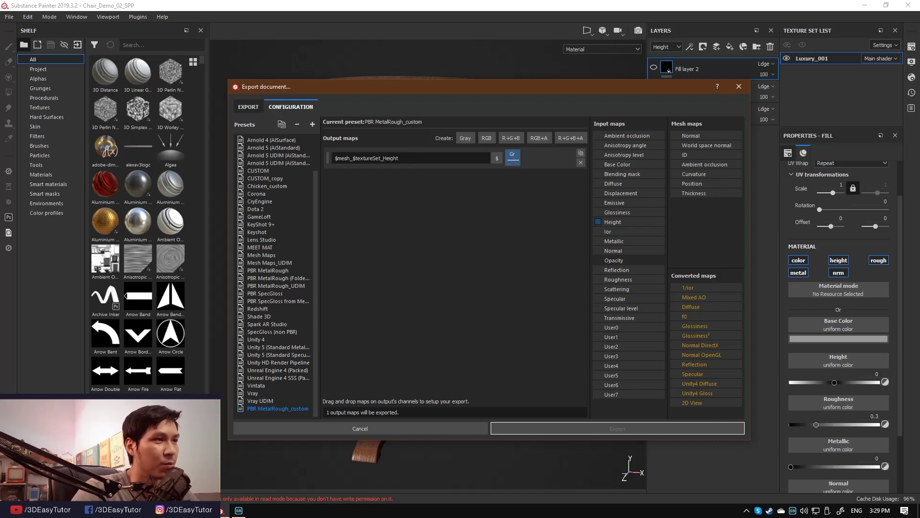
double_click(392, 158)
key(Escape)
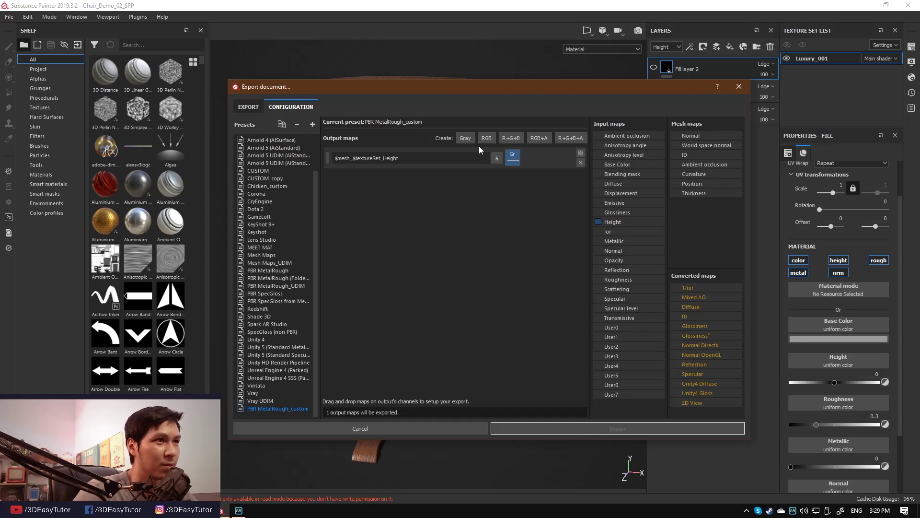
Add an RGB+A output map using Base Color's RGB channels and Opacity as alpha
click(538, 139)
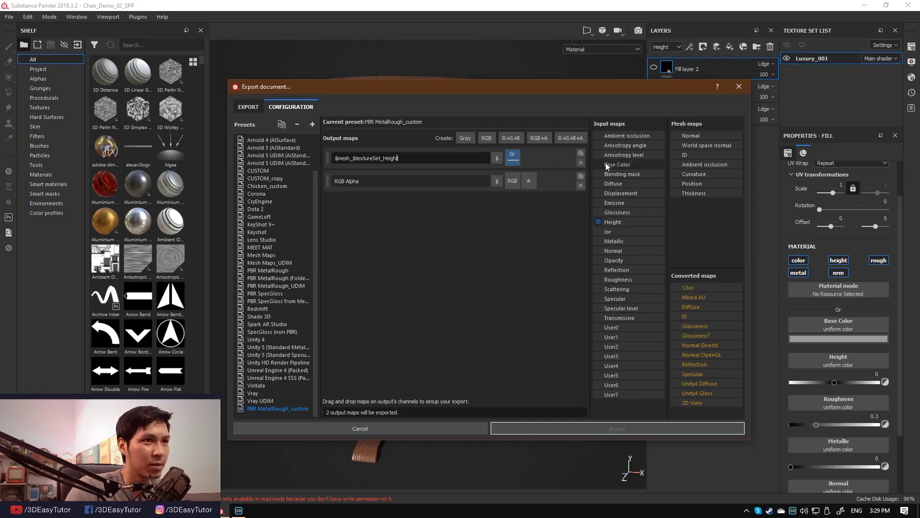
drag(620, 164, 513, 181)
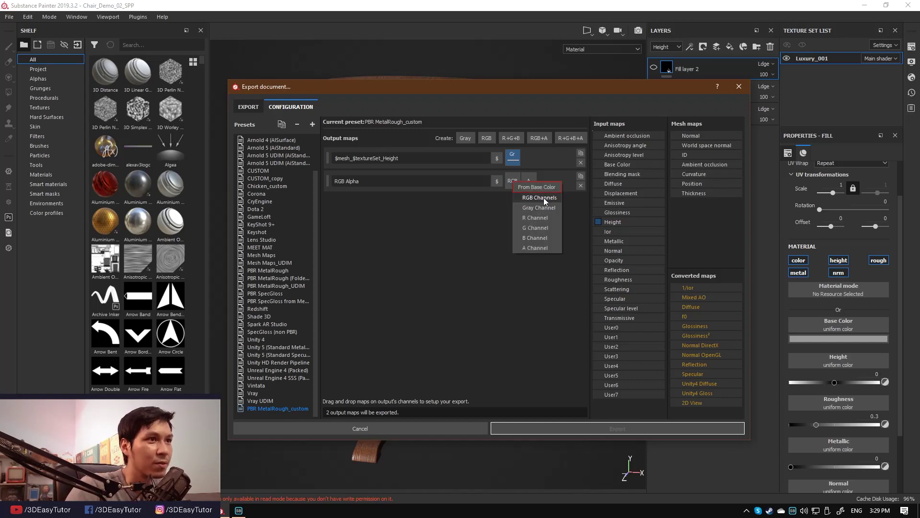
click(544, 197)
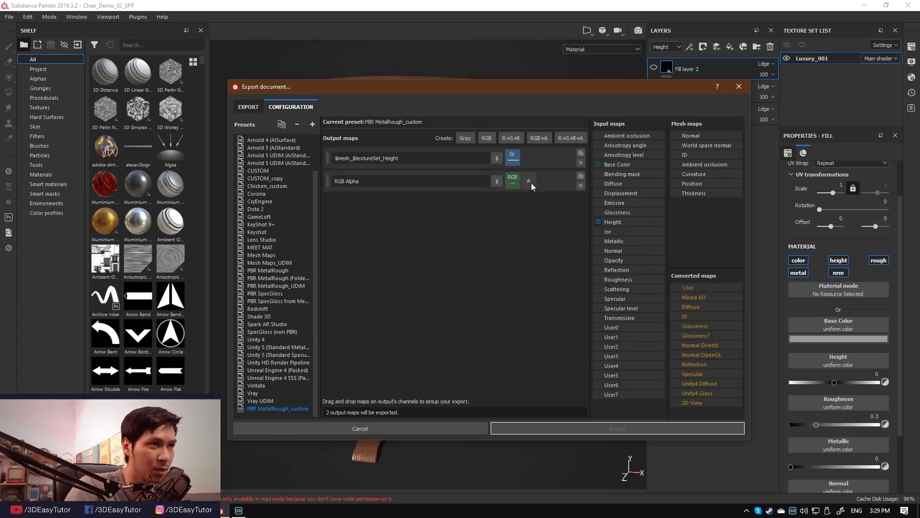
mouse_move(373, 89)
mouse_down()
mouse_move(341, 254)
mouse_move(400, 92)
mouse_move(381, 91)
mouse_up()
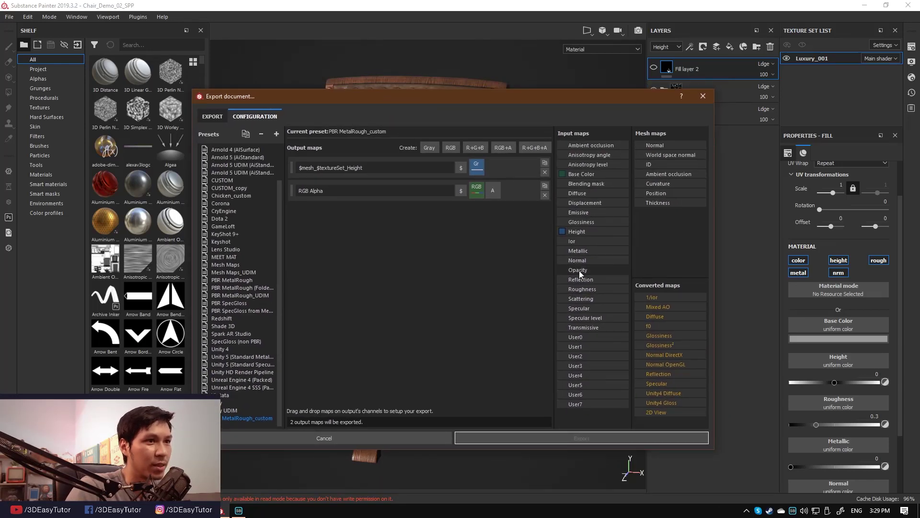
drag(579, 271, 495, 189)
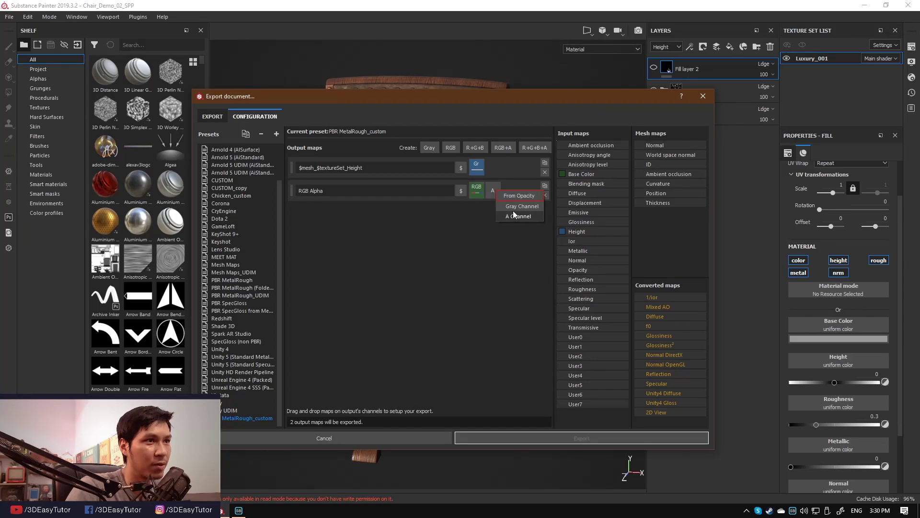
click(516, 206)
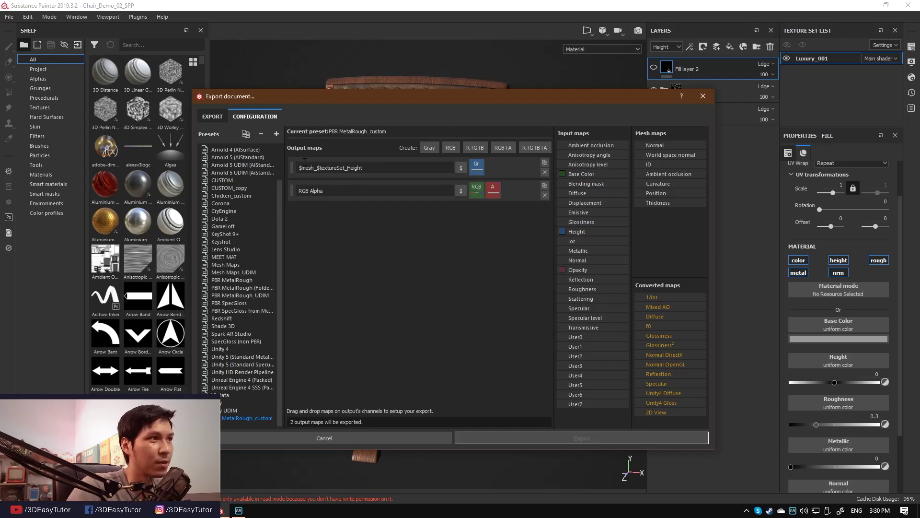
Paste the Height map's name into the second map and change Height to Basecolor
mouse_move(295, 168)
mouse_down()
mouse_move(398, 172)
mouse_move(297, 192)
mouse_move(316, 191)
mouse_up()
text($mesh_$textureSet_Height)
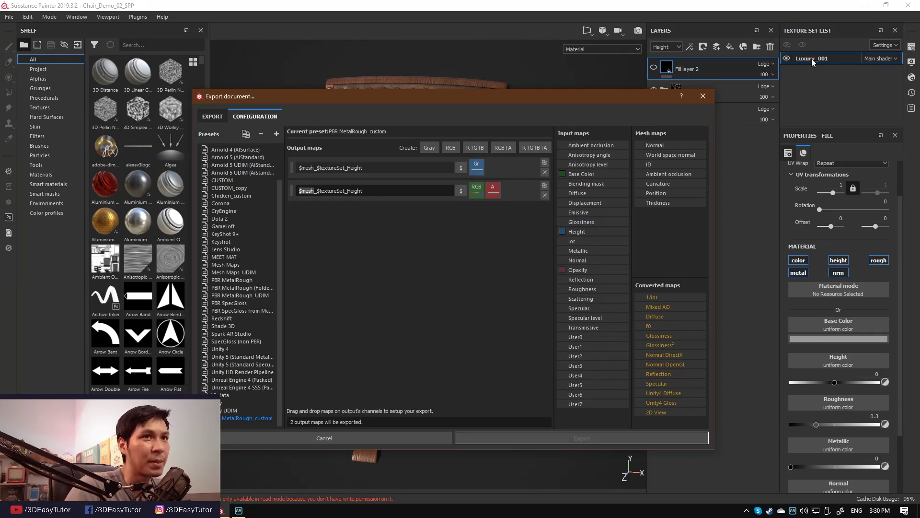
drag(362, 191, 347, 191)
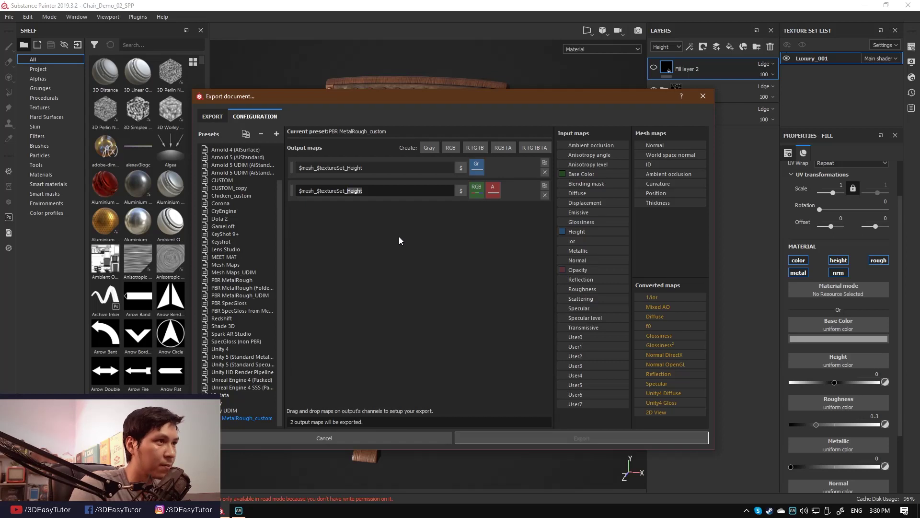
key(BackSpace)
text(Base)
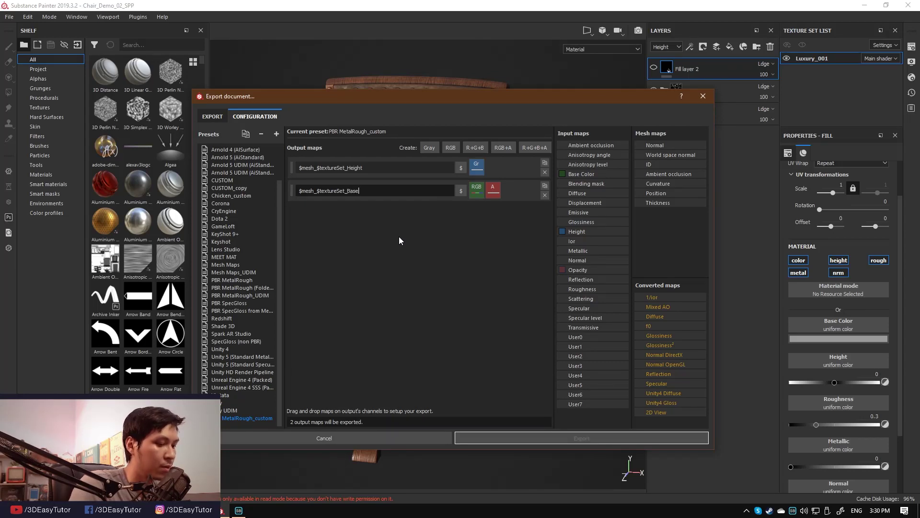
text(color)
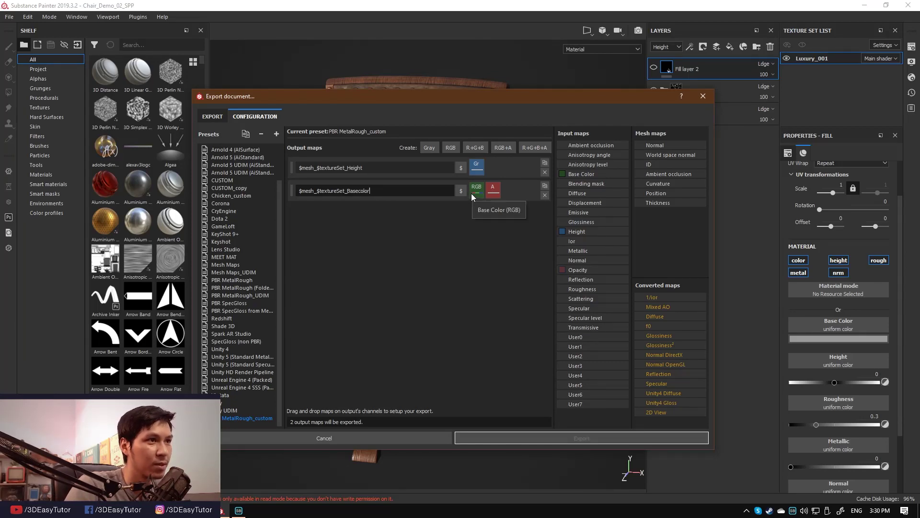
drag(599, 173, 484, 187)
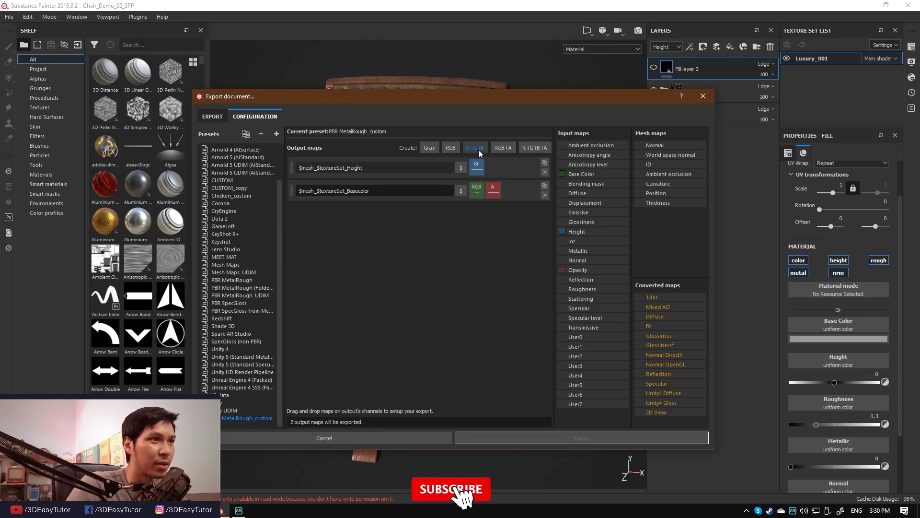
Add a gray output map named $mesh_$textureSet_Roughness fed by Roughness's gray channel
click(429, 148)
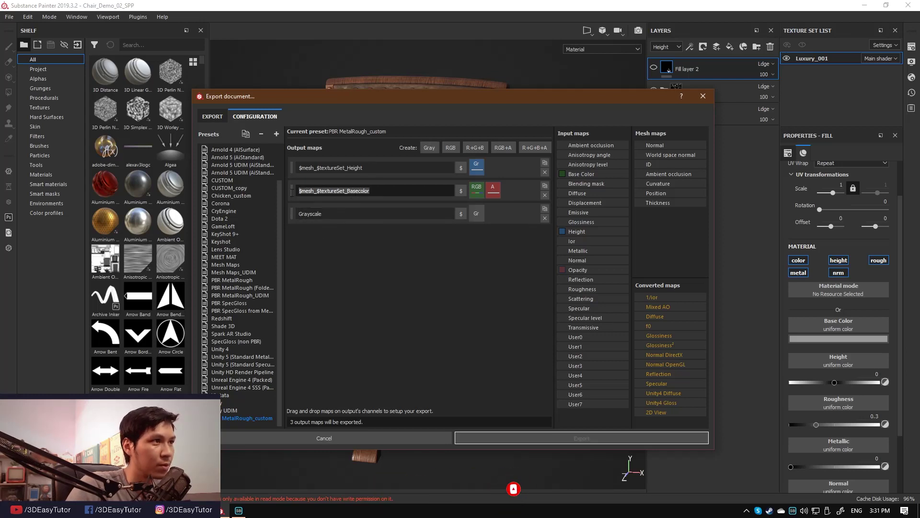
double_click(361, 215)
text($mesh_$textureSet_Basecolor)
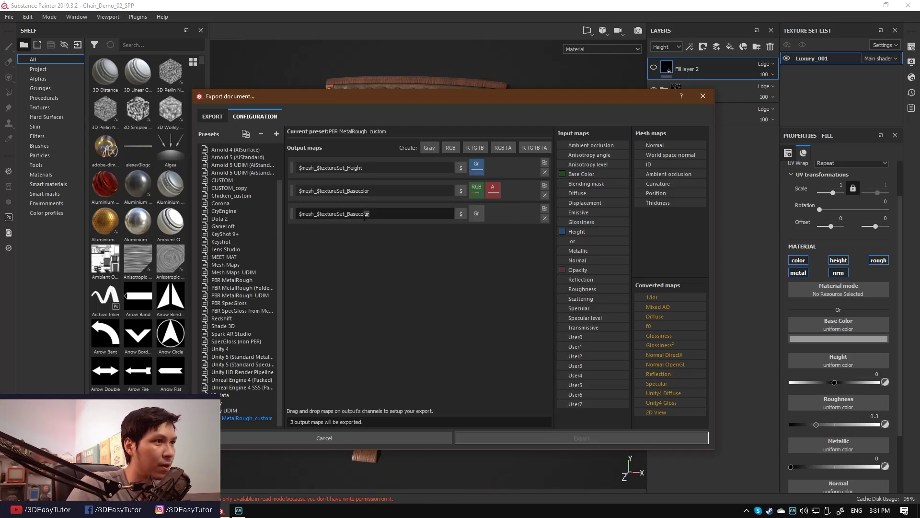
drag(369, 214, 348, 213)
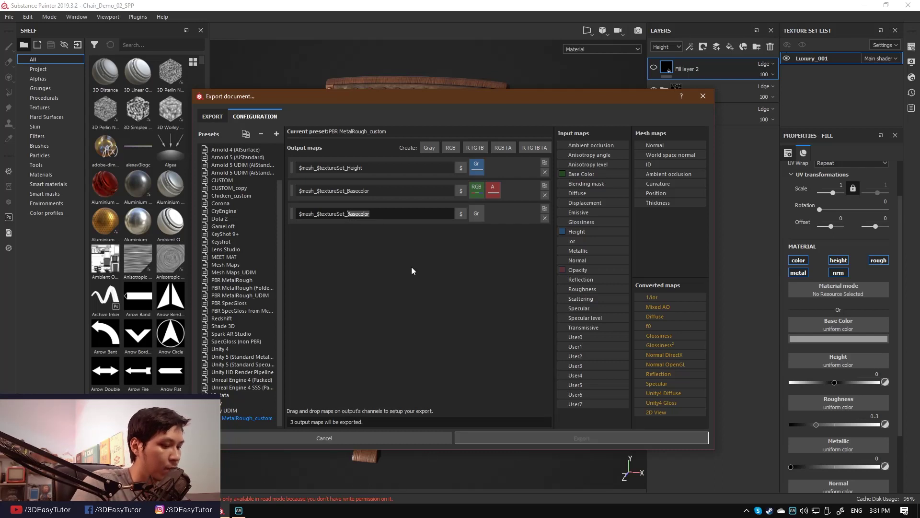
text(Roughness)
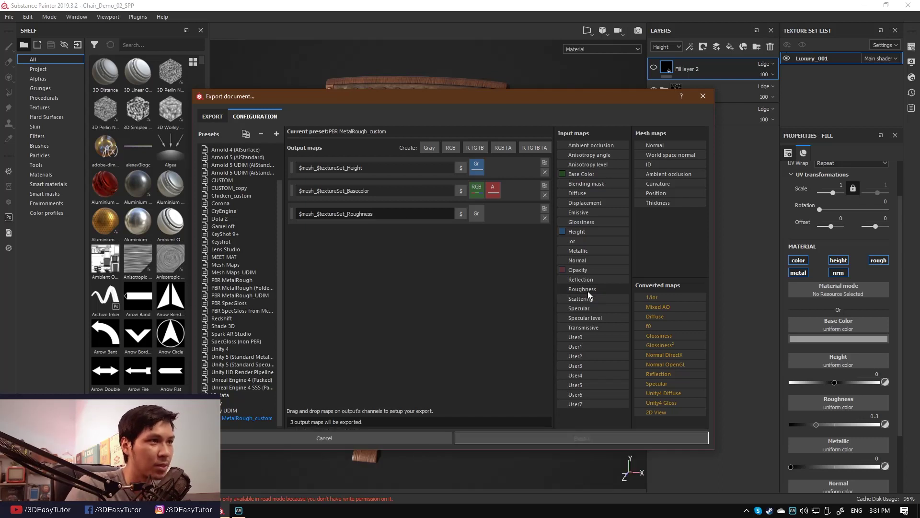
drag(587, 292, 476, 214)
click(495, 233)
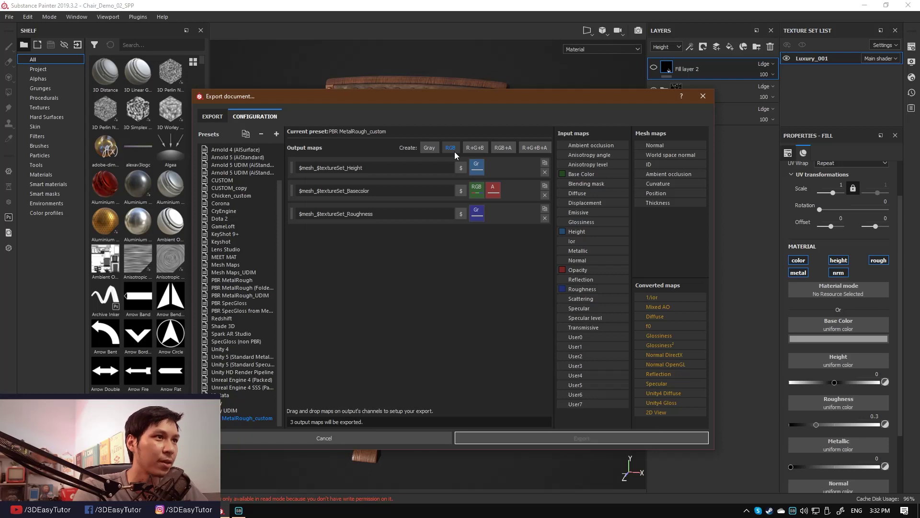
Add an RGB output map named $mesh_$textureSet_Normal, reusing the Roughness map's name
click(454, 151)
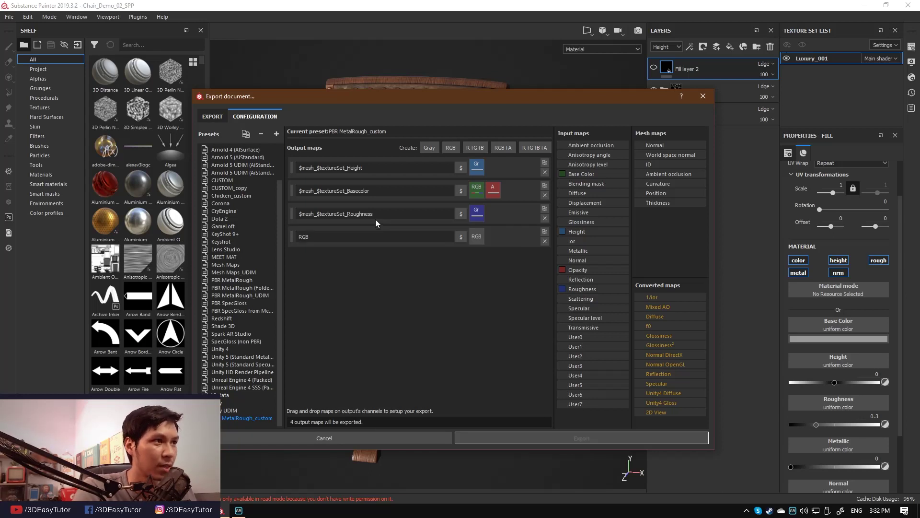
drag(375, 214, 258, 210)
key(ctrl+c)
double_click(374, 236)
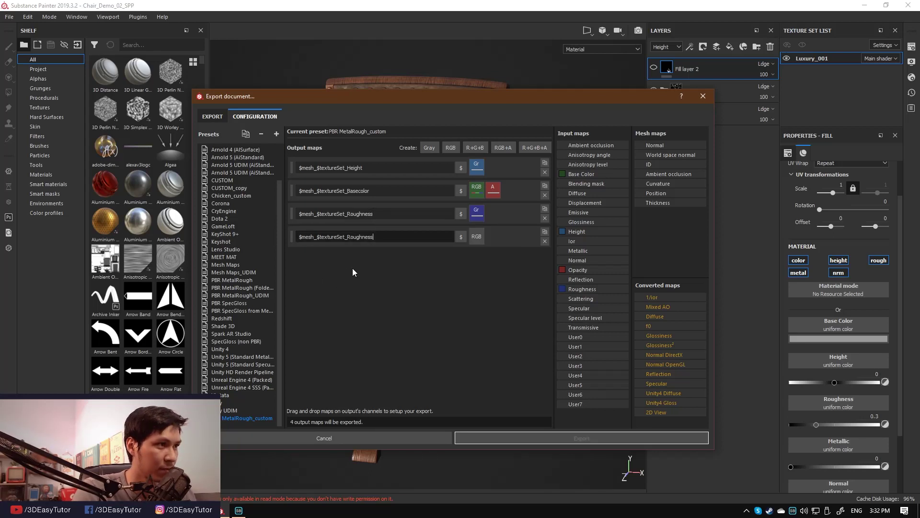
key(ctrl+v)
drag(374, 237, 349, 237)
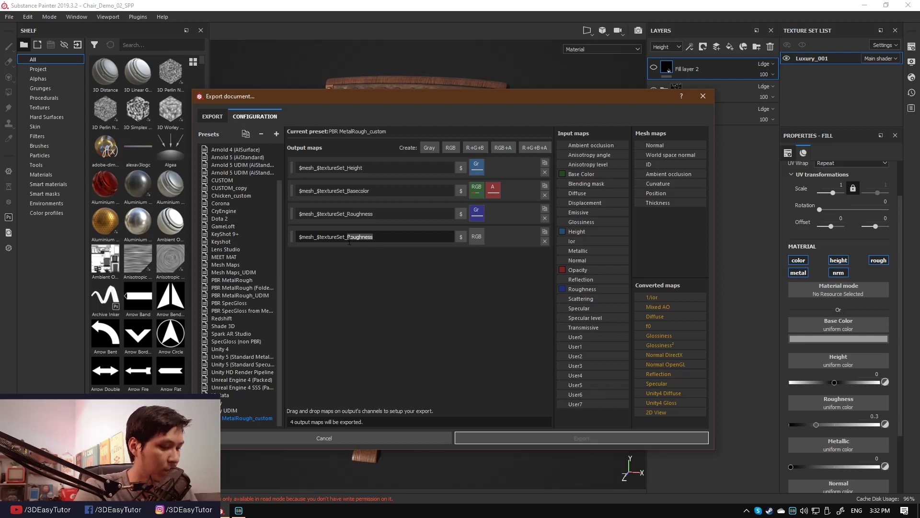
text(Normal)
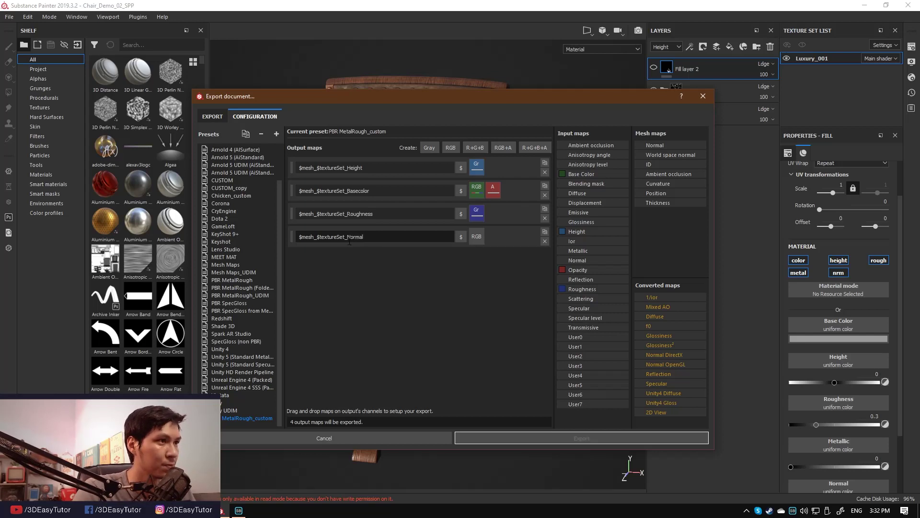
key(Return)
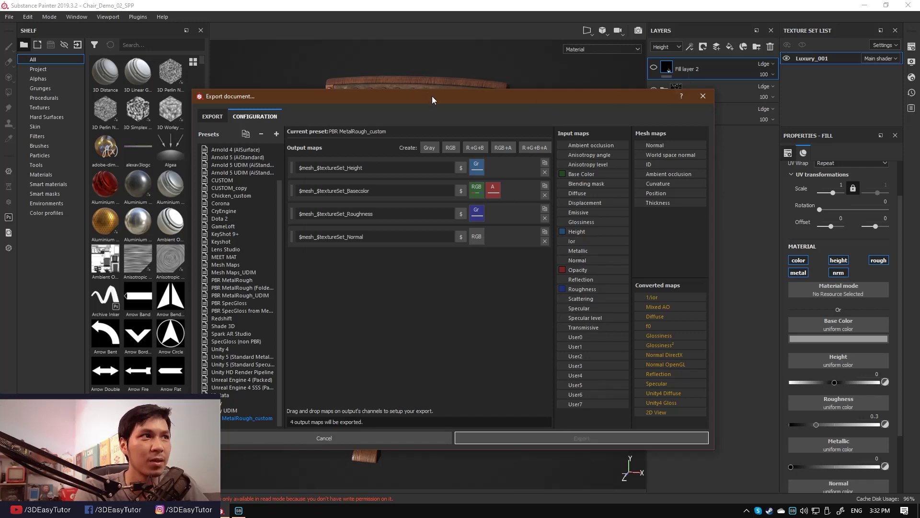
Feed the RGB channels of converted Normal OpenGL into the Normal map
drag(432, 96, 420, 201)
drag(443, 207, 442, 101)
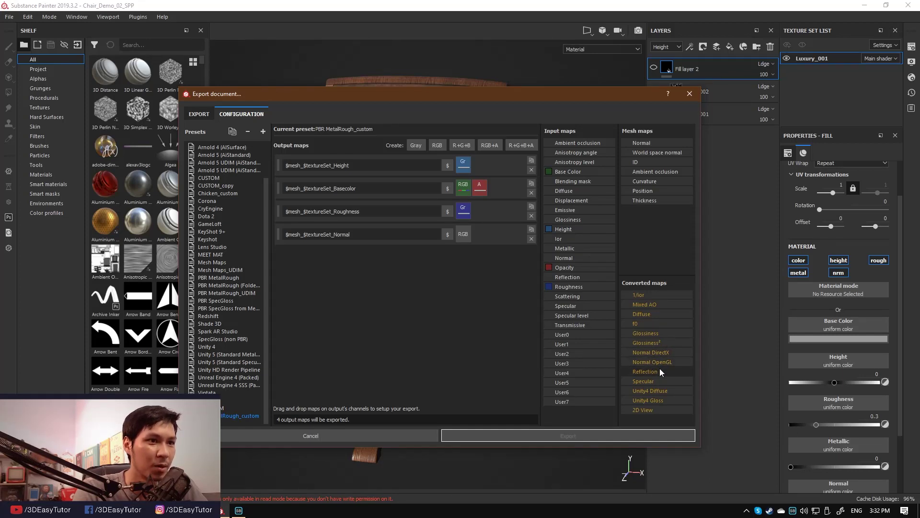
mouse_move(661, 363)
mouse_down()
mouse_move(425, 282)
mouse_move(462, 235)
mouse_up()
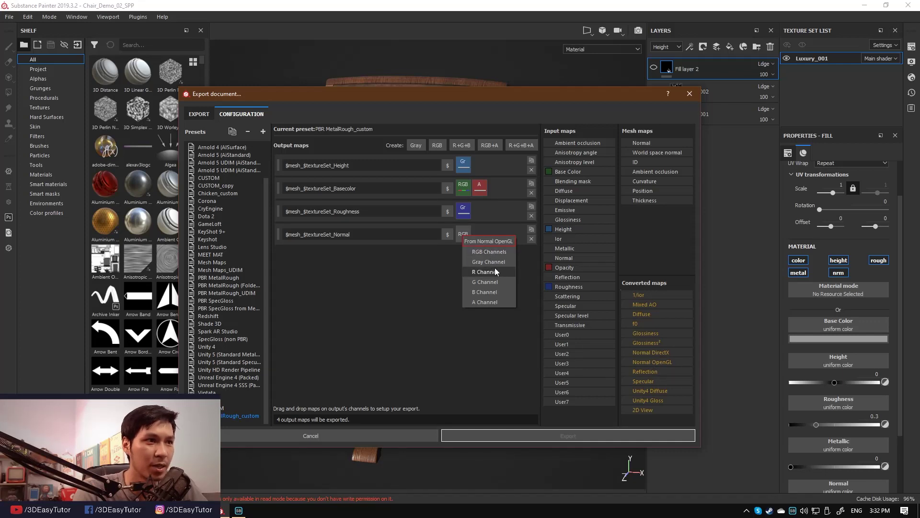
click(489, 252)
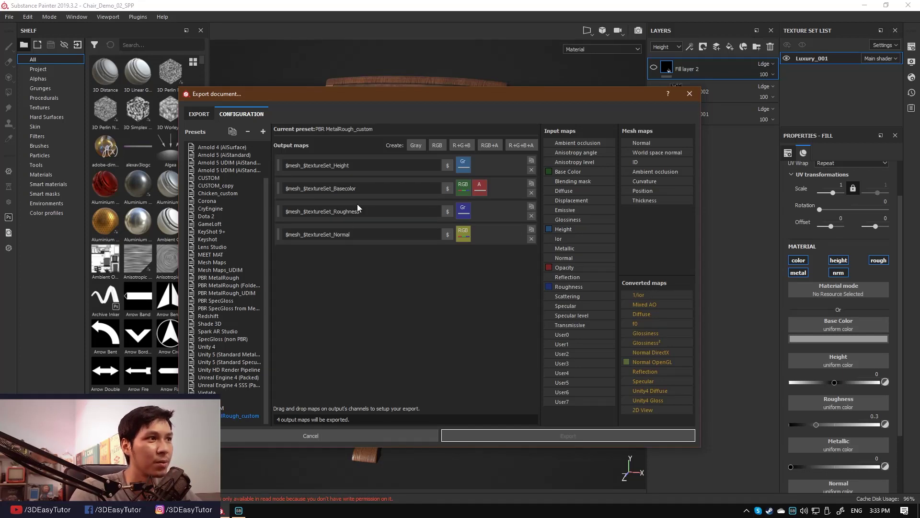
Add a grayscale output map named $mesh_$textureSet_Metallic
click(413, 146)
drag(355, 235, 279, 242)
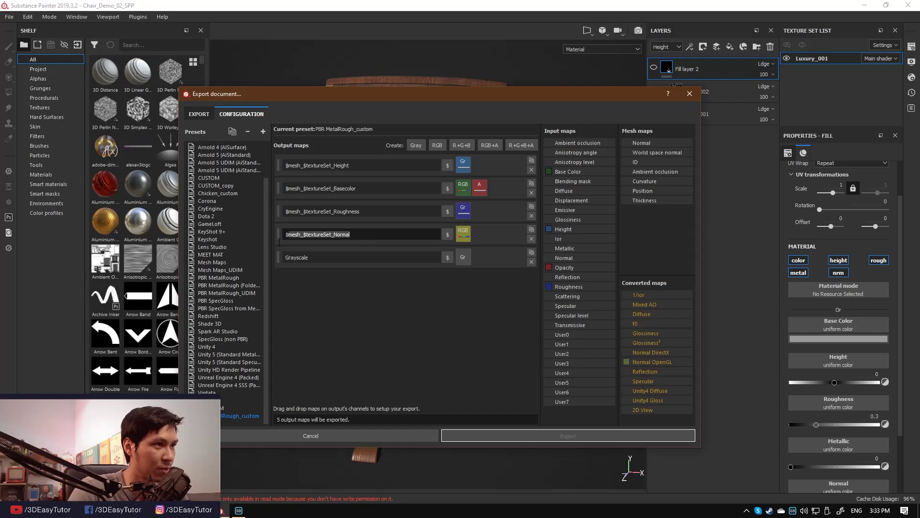
key(ctrl+c)
triple_click(311, 258)
key(ctrl+v)
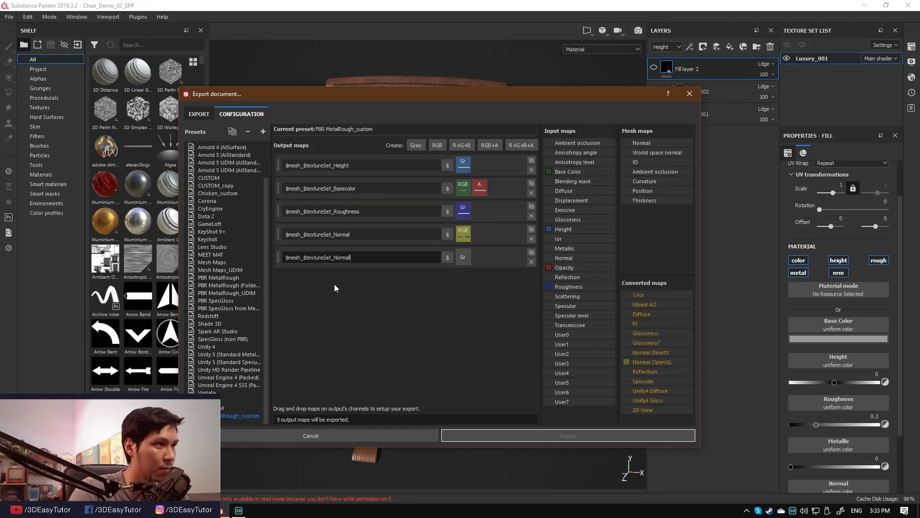
drag(350, 257, 335, 259)
text(Metallic)
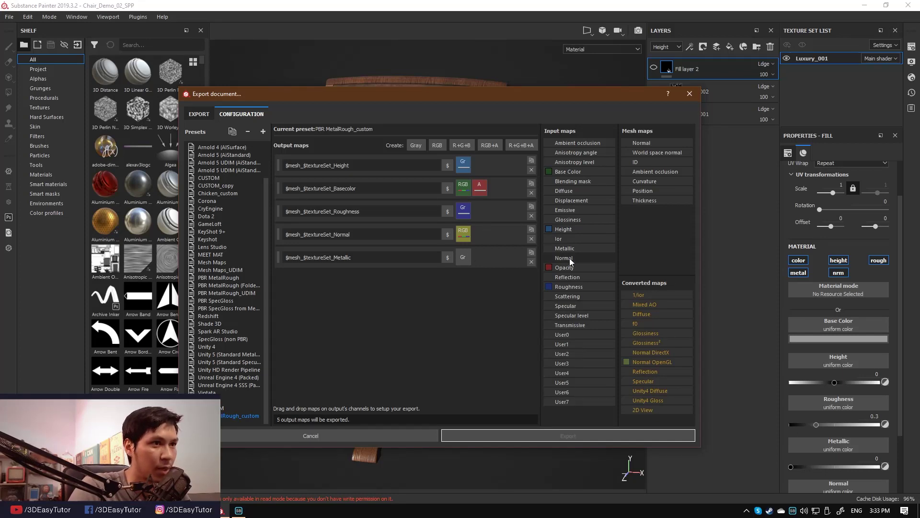
Feed Metallic's gray channel into it and add a sixth empty RGB output map
drag(565, 248, 460, 263)
click(487, 279)
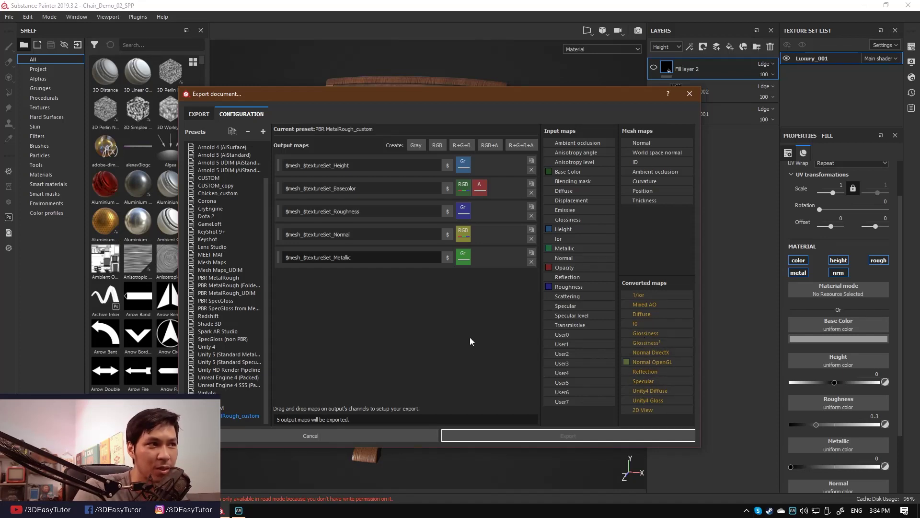
click(435, 145)
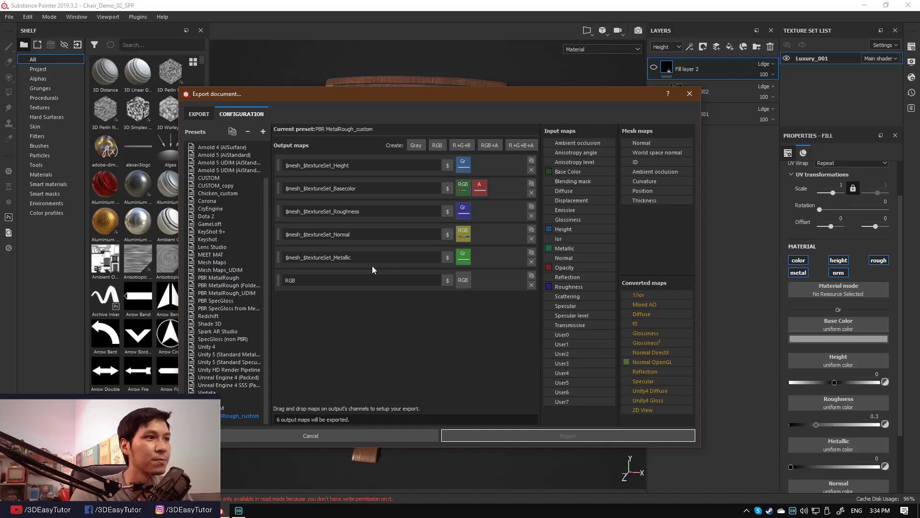
Name the sixth output $mesh_$textureSet_Specular and fill it with converted Specular's RGB channels
drag(372, 261, 203, 262)
key(ctrl+c)
double_click(340, 281)
key(ctrl+v)
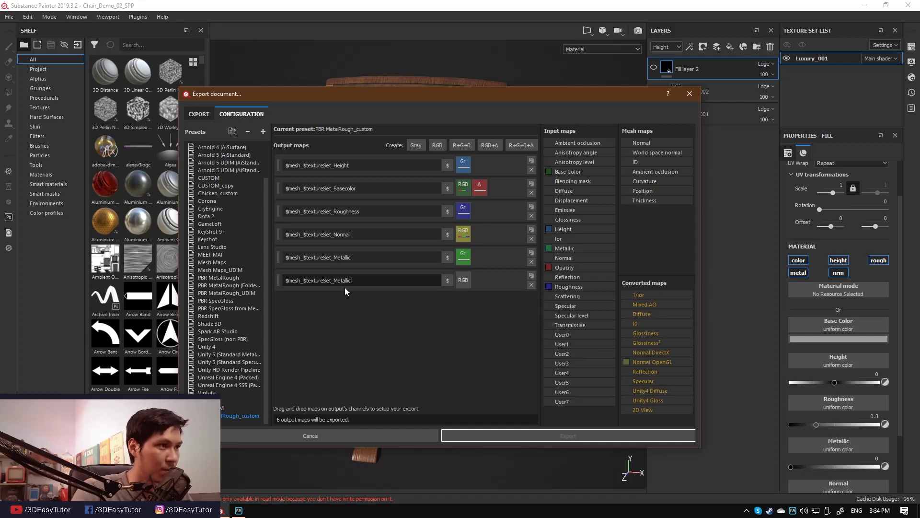
drag(352, 280, 334, 281)
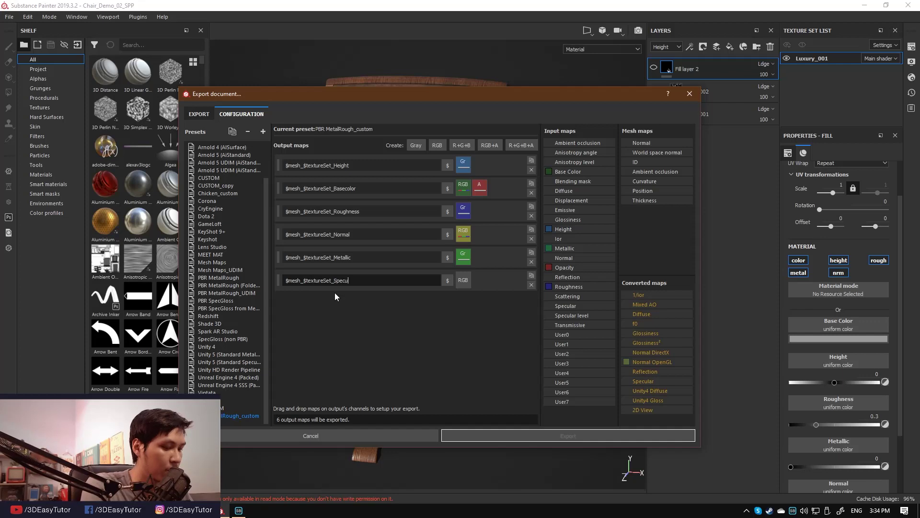
text(Specular)
key(Return)
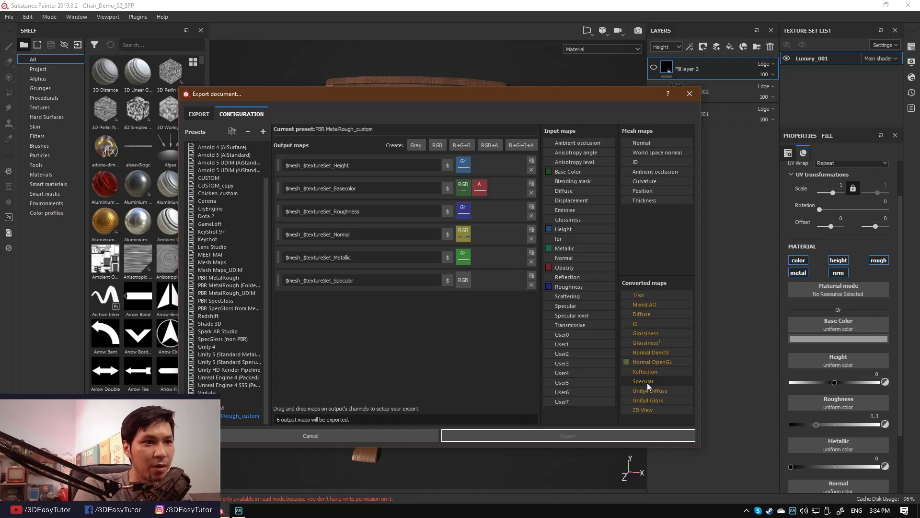
drag(643, 383, 462, 280)
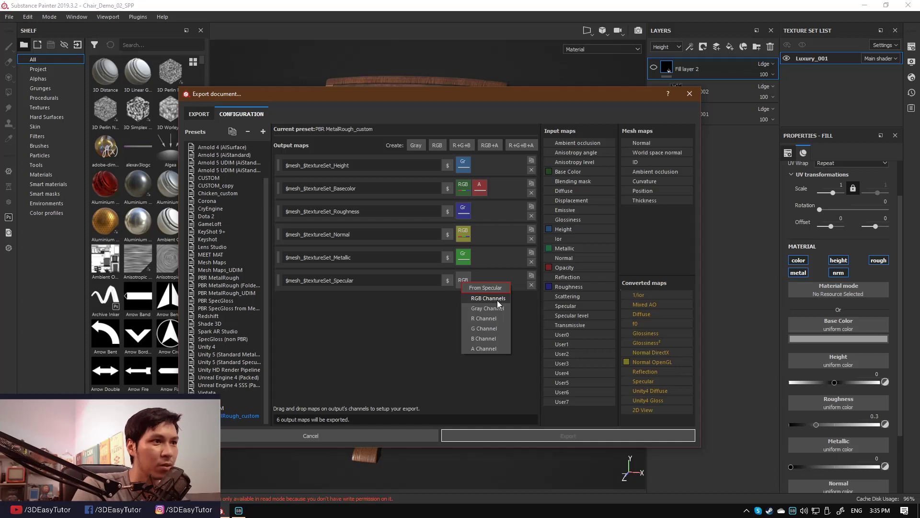
click(496, 300)
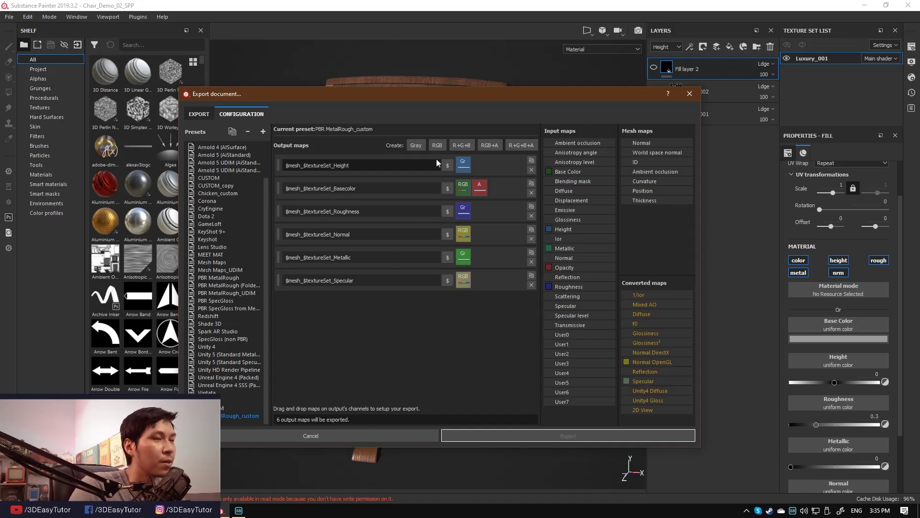
Add a gray output map $mesh_$textureSet_Glossiness fed by the converted Glossiness gray channel
click(416, 145)
drag(355, 280, 258, 275)
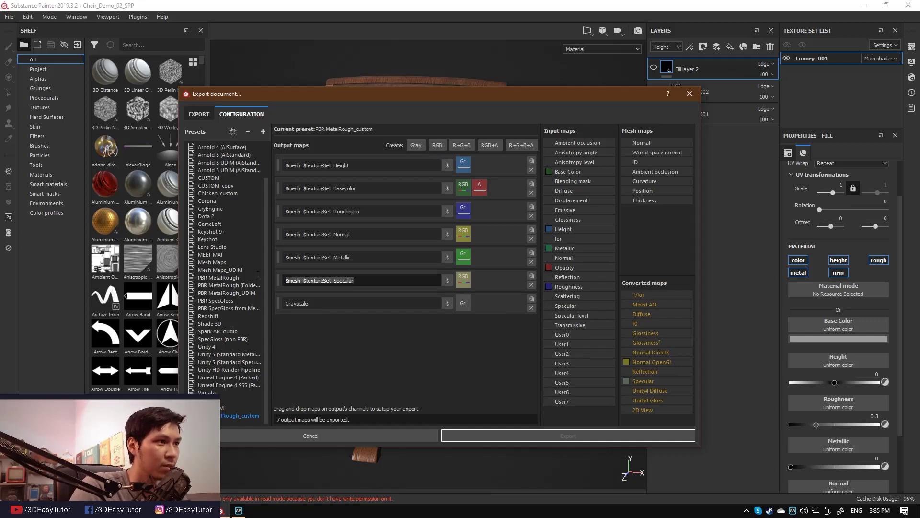
drag(335, 304, 268, 319)
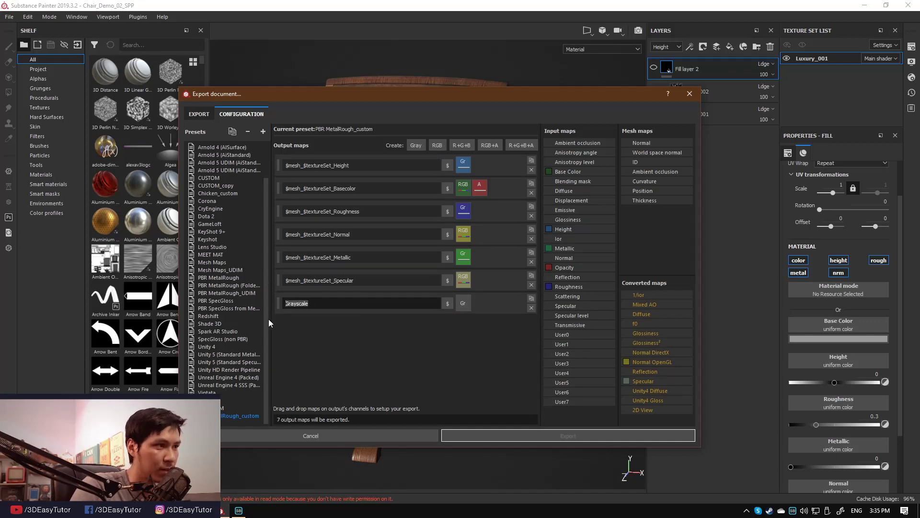
drag(358, 306, 336, 309)
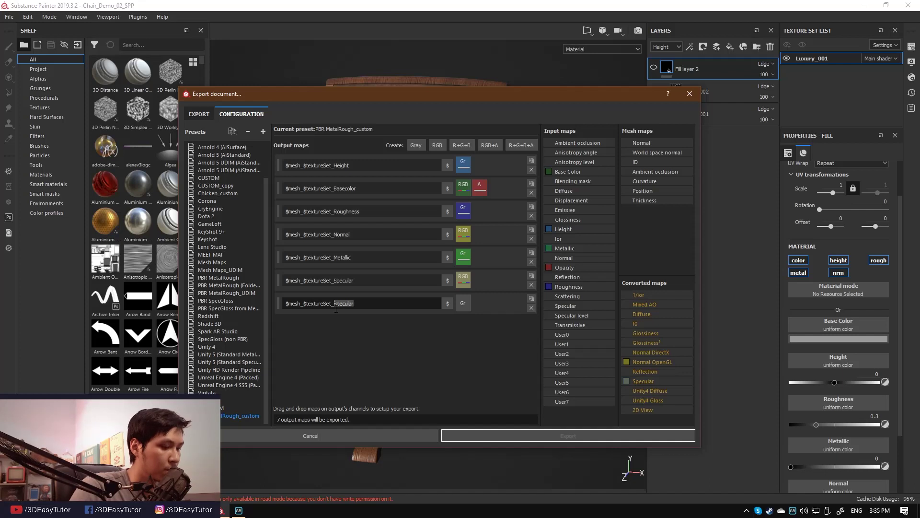
text(Glossiness)
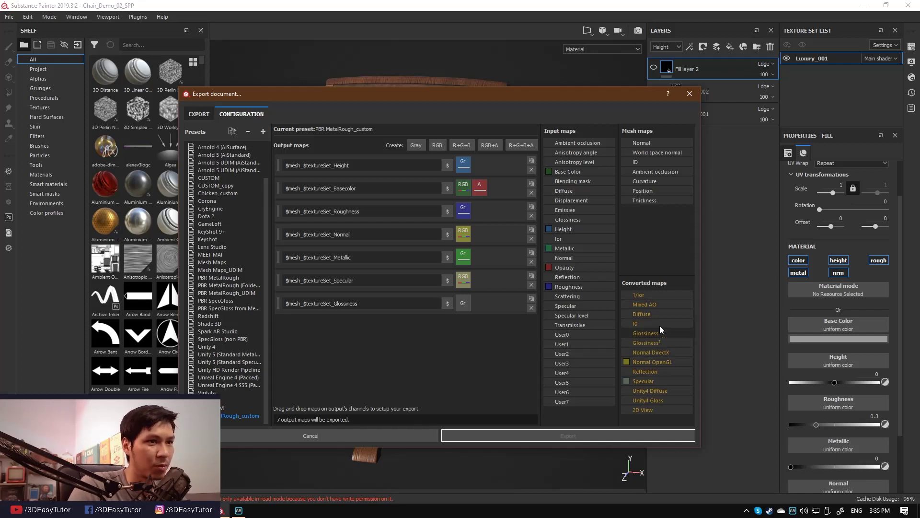
drag(649, 333, 463, 303)
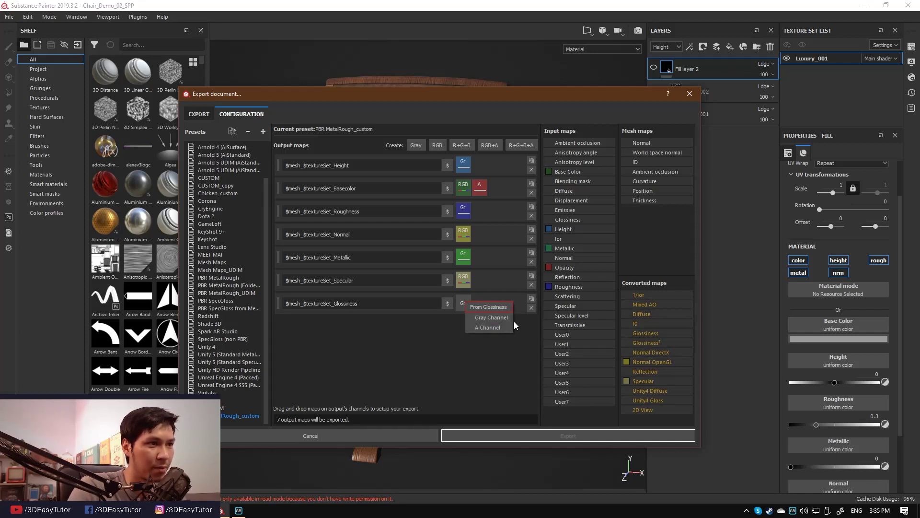
click(503, 320)
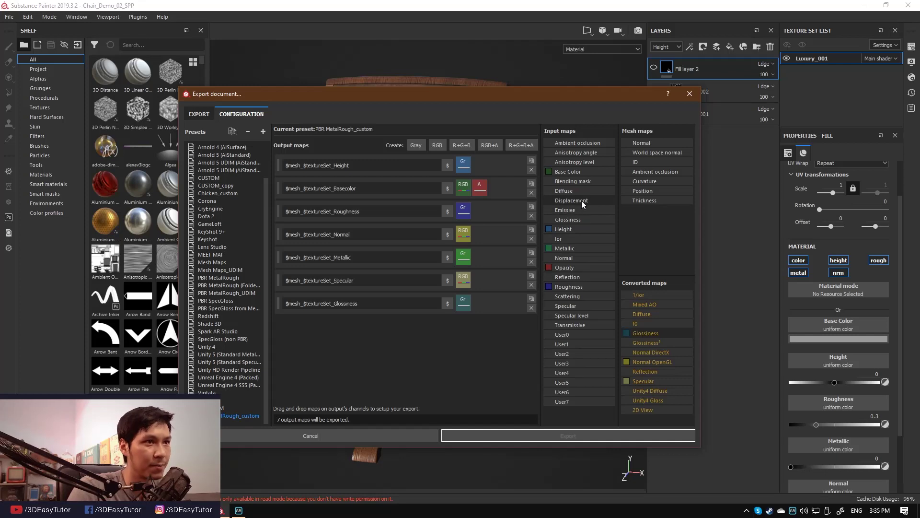
Add another gray map named $mesh_$textureSet_AO, fed by the Ambient occlusion mesh map
click(415, 145)
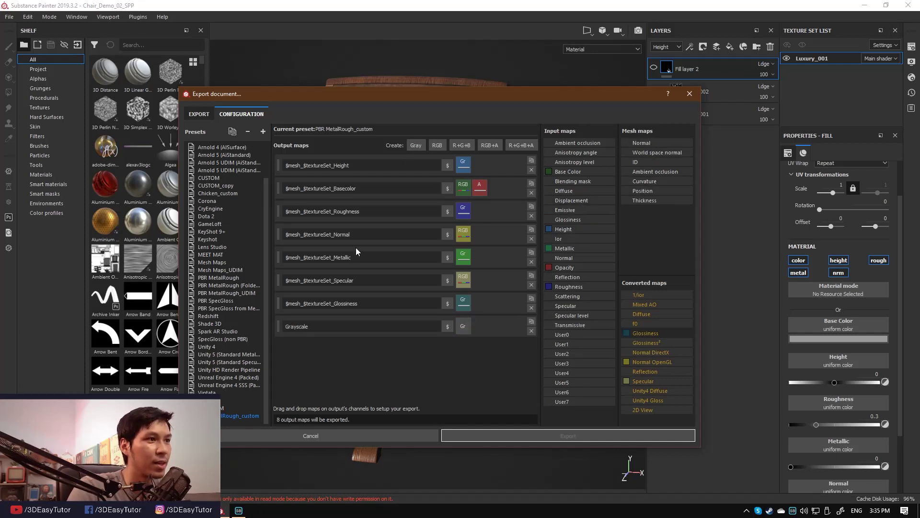
click(361, 306)
key(ctrl+c)
double_click(297, 326)
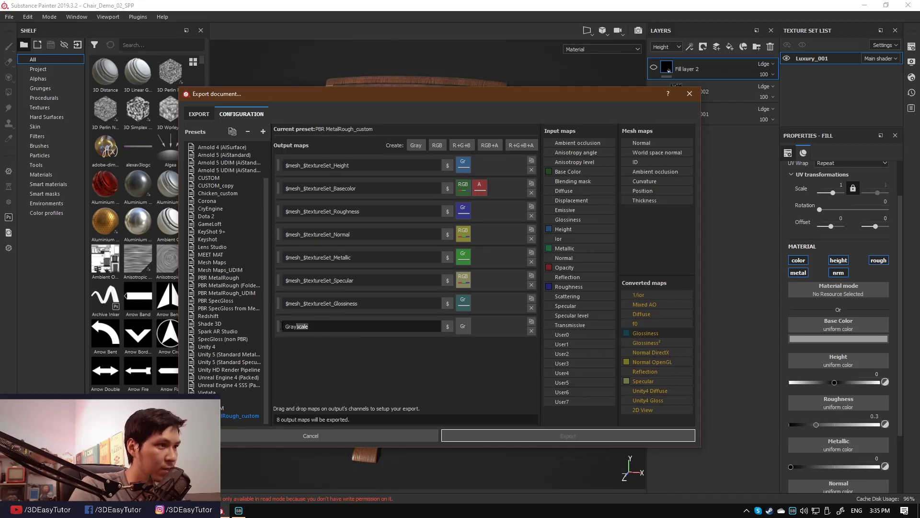
key(ctrl+v)
drag(357, 327, 334, 326)
key(BackSpace)
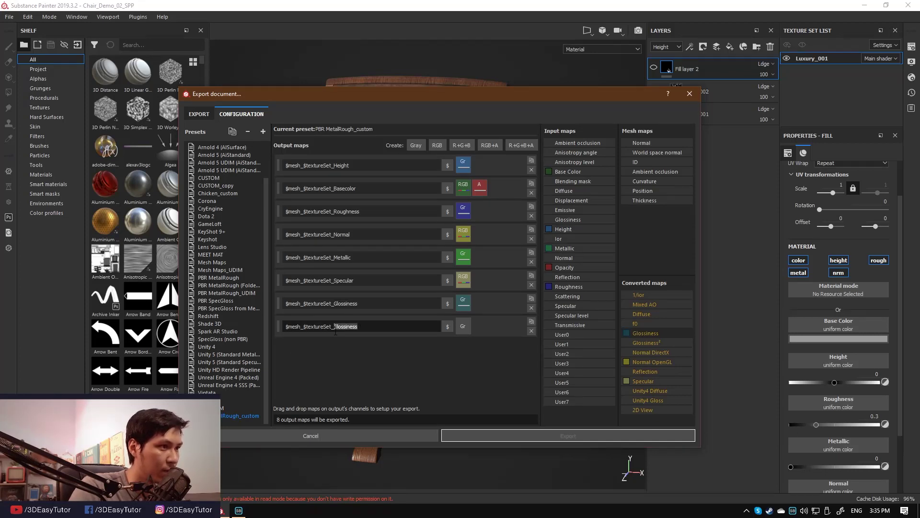
text(O)
key(BackSpace)
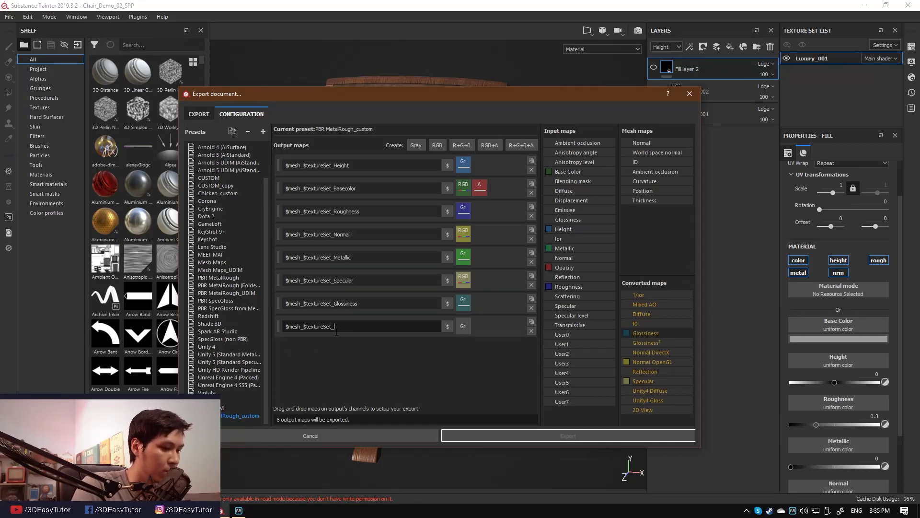
text(AO)
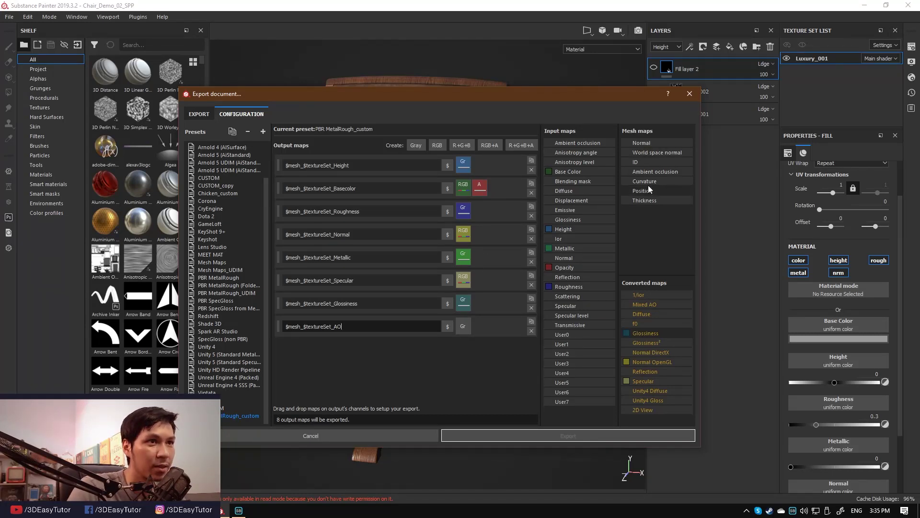
mouse_move(651, 172)
mouse_down()
mouse_move(449, 314)
mouse_move(462, 329)
mouse_up()
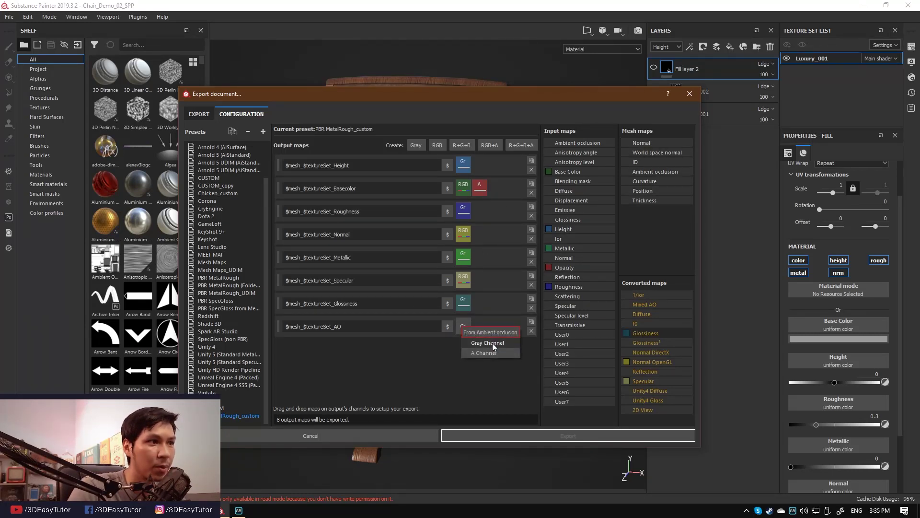
click(492, 343)
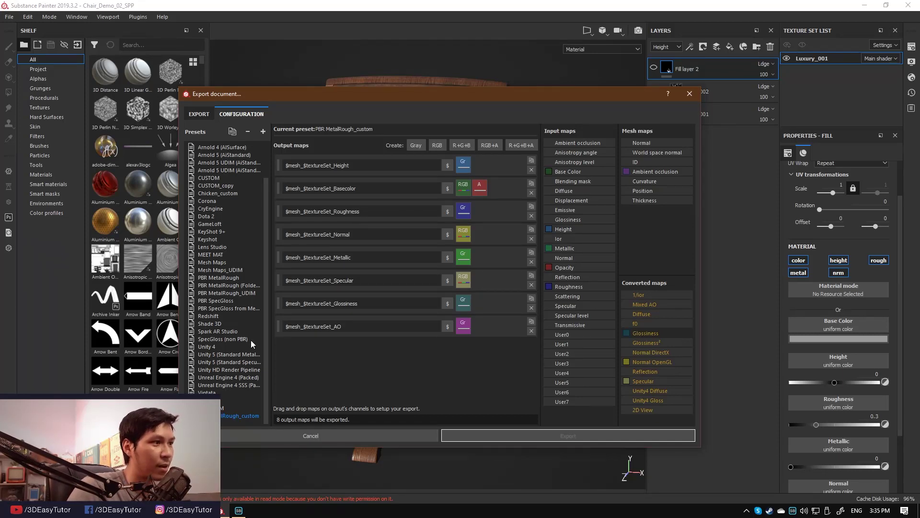
Set the export Config to PBR MetalRough_custom and expand Luxury_001's map list
click(203, 111)
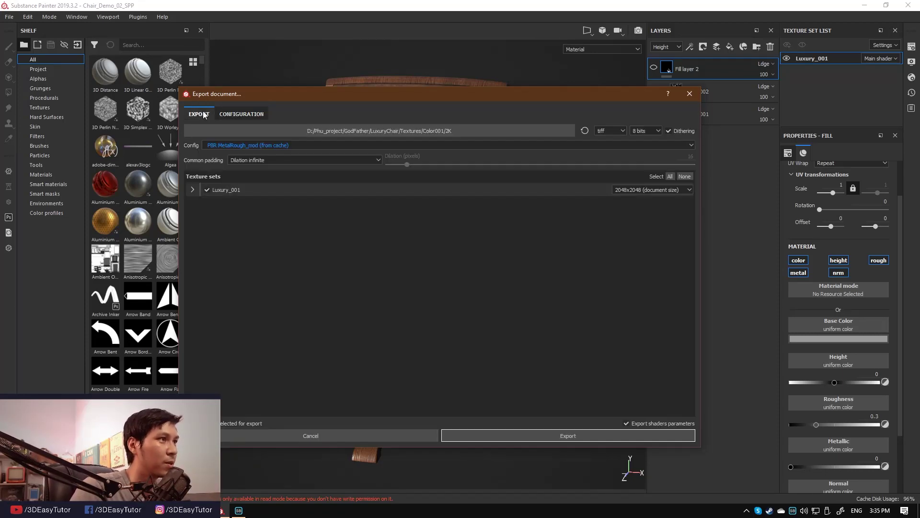
click(229, 145)
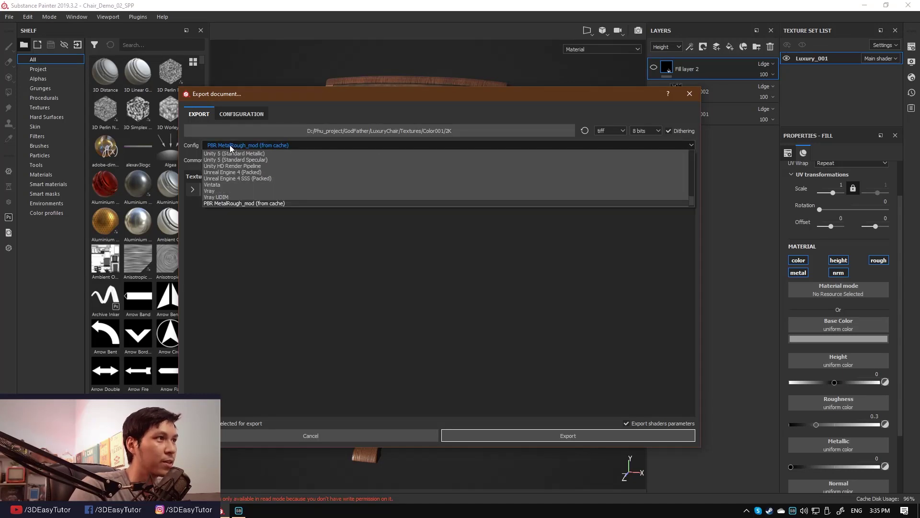
scroll(275, 163, down, 1)
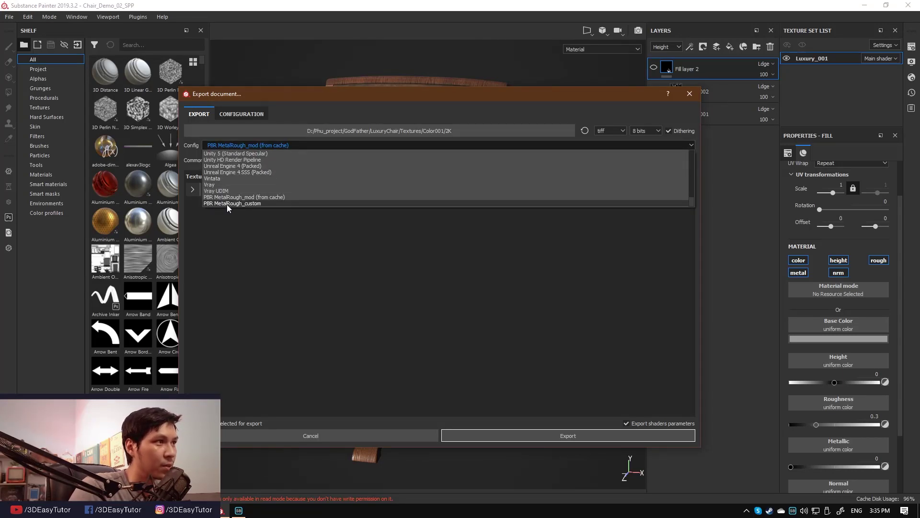
click(249, 203)
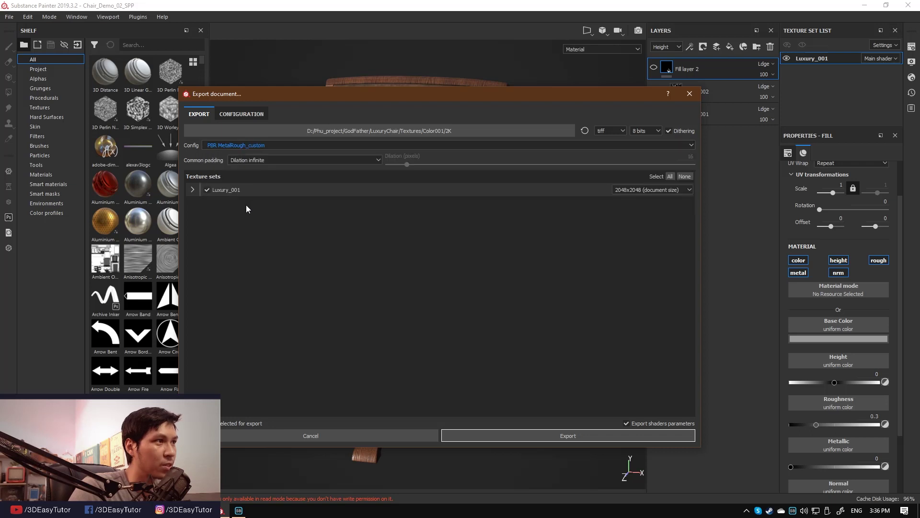
click(192, 190)
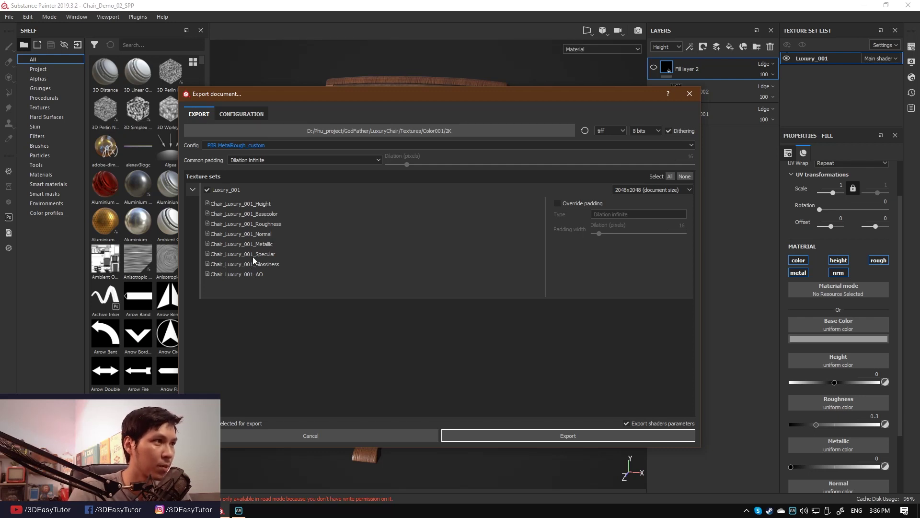
Keep the padding set to Dilation infinite
click(347, 160)
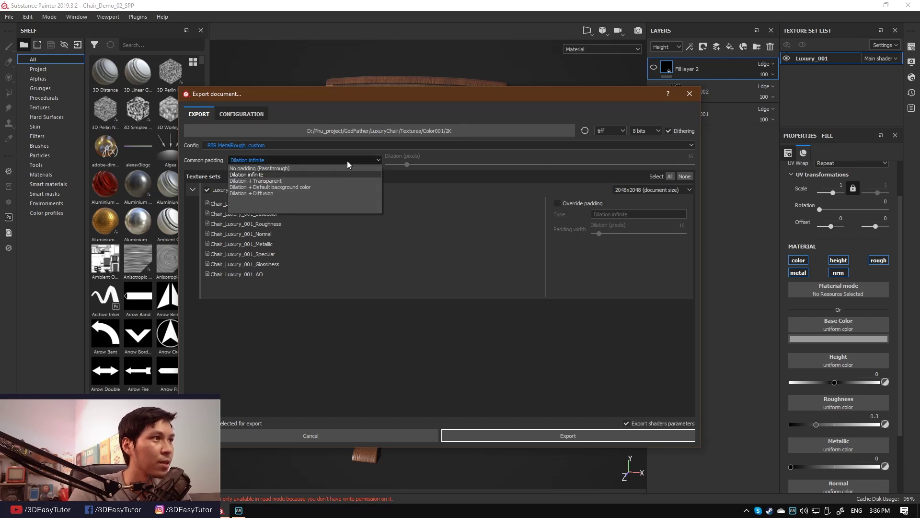
click(245, 168)
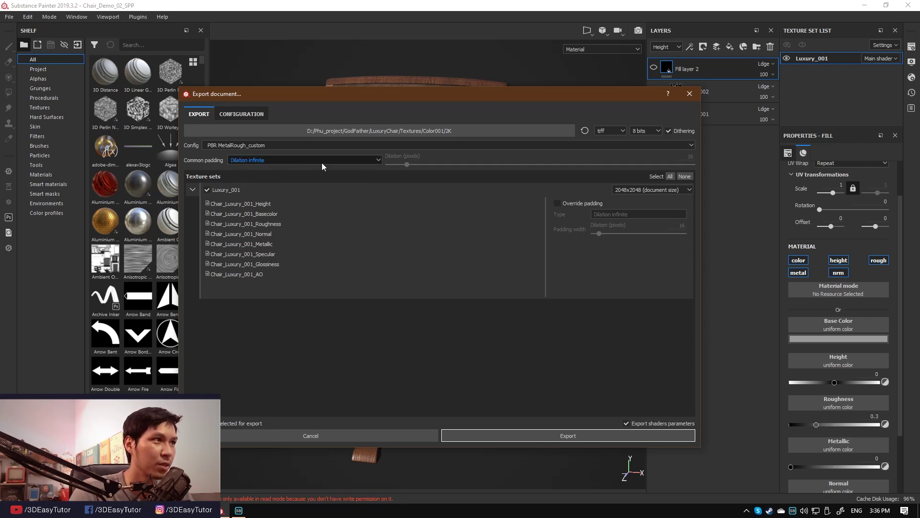
click(367, 162)
click(282, 169)
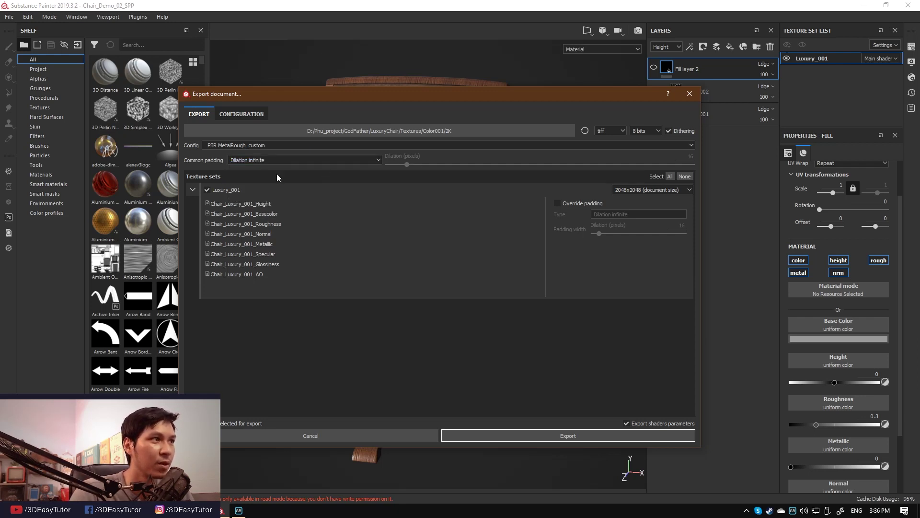
click(303, 163)
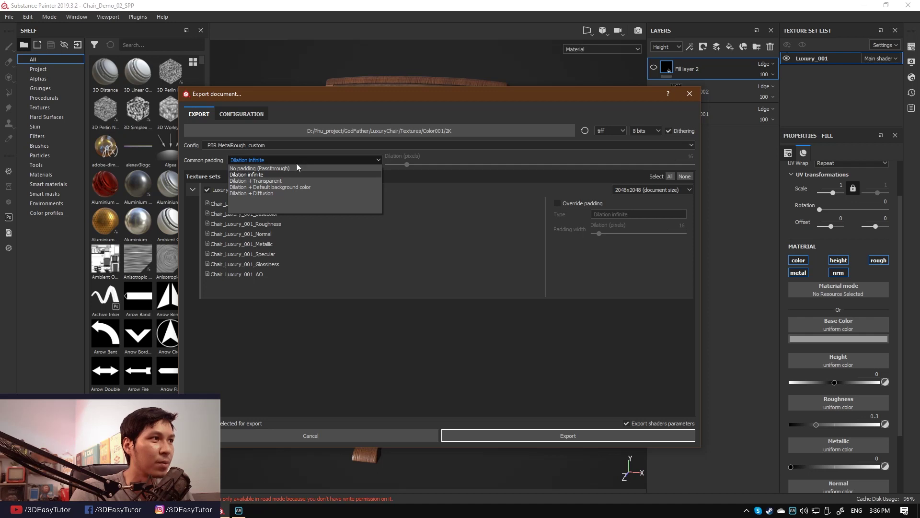
click(238, 177)
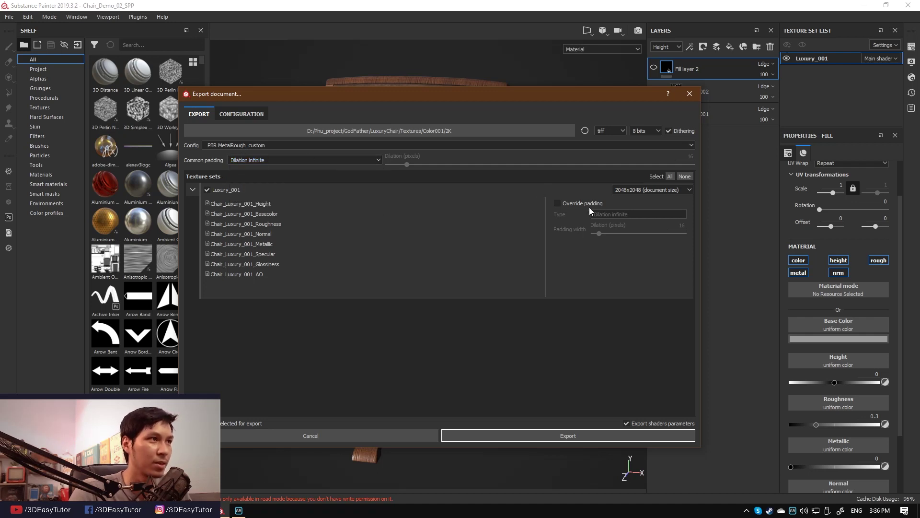
Keep the output file format as tiff at 8 bits per channel
click(611, 130)
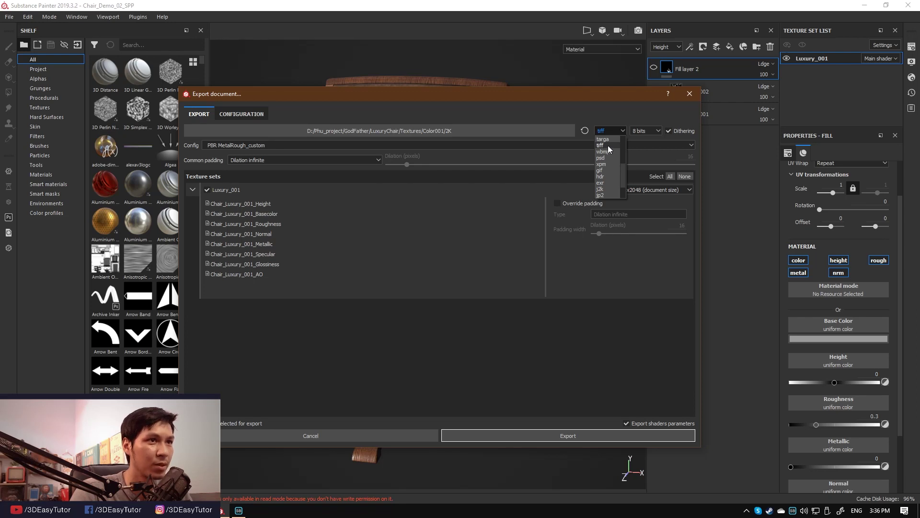
click(626, 162)
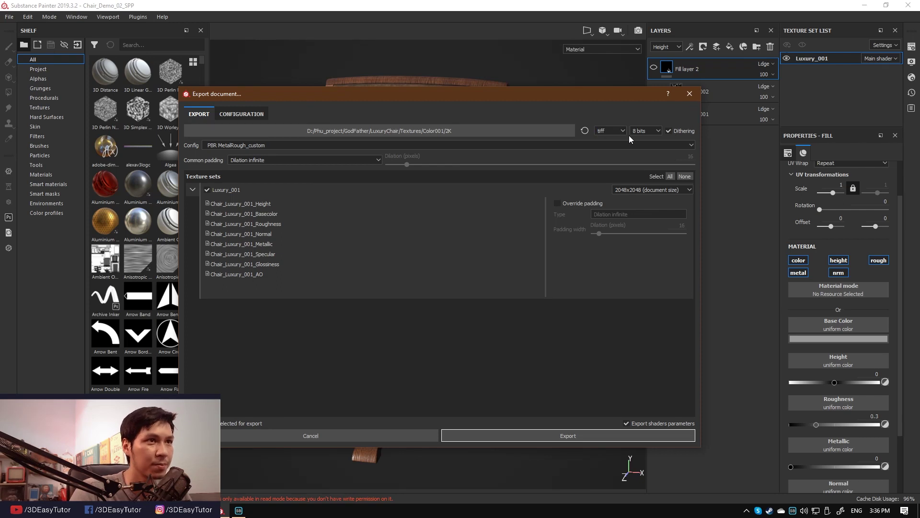
click(648, 131)
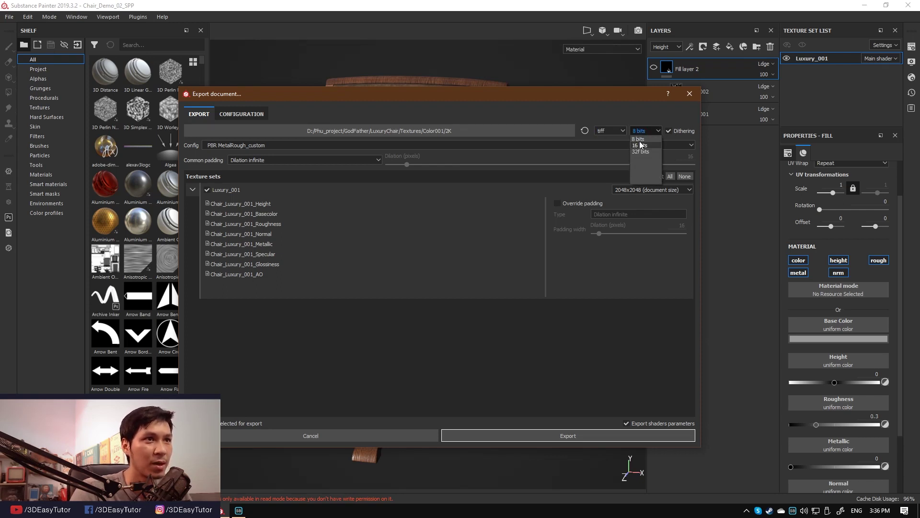
click(640, 140)
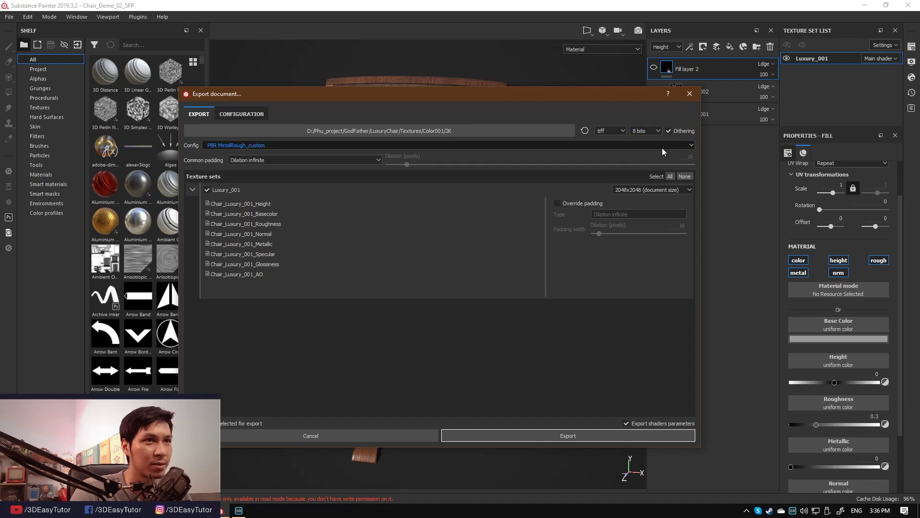
click(628, 192)
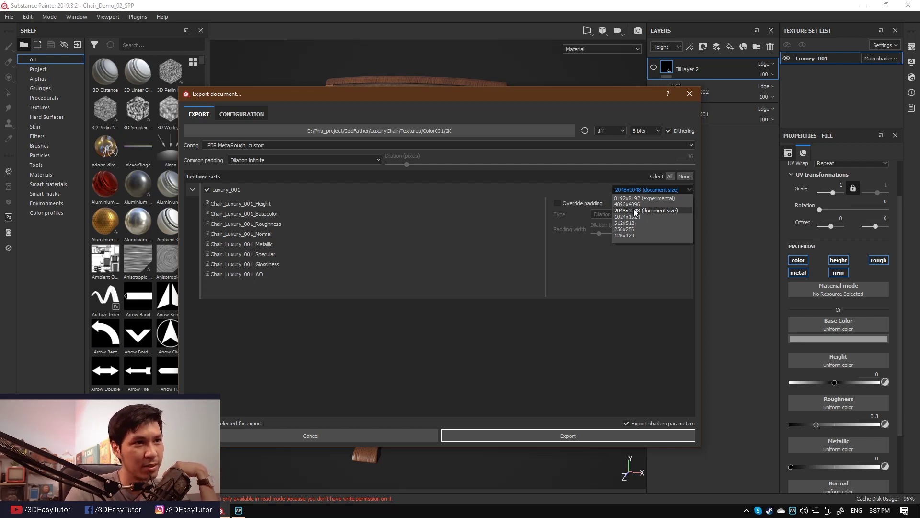
click(628, 208)
click(632, 190)
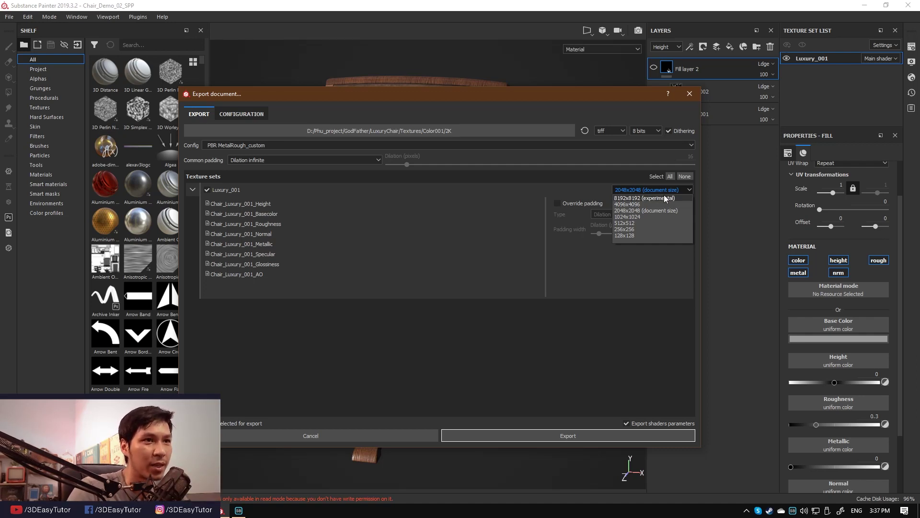
click(643, 336)
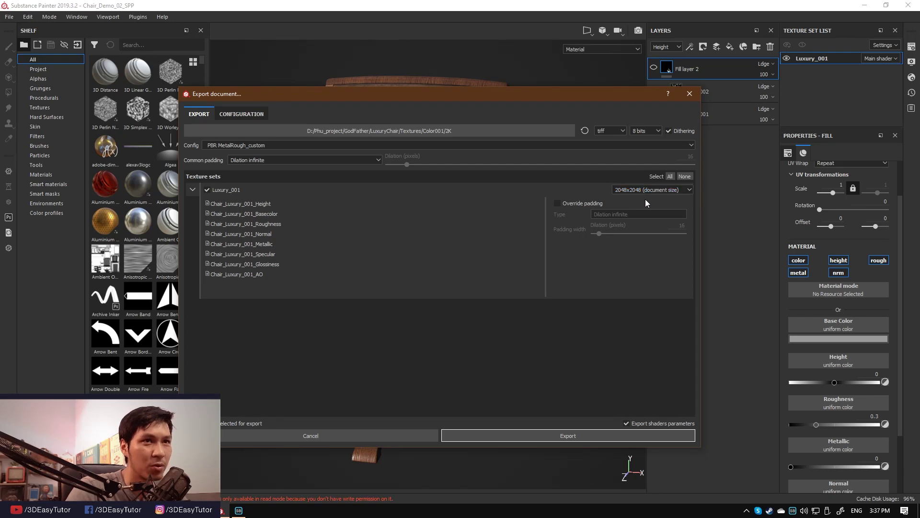
click(631, 191)
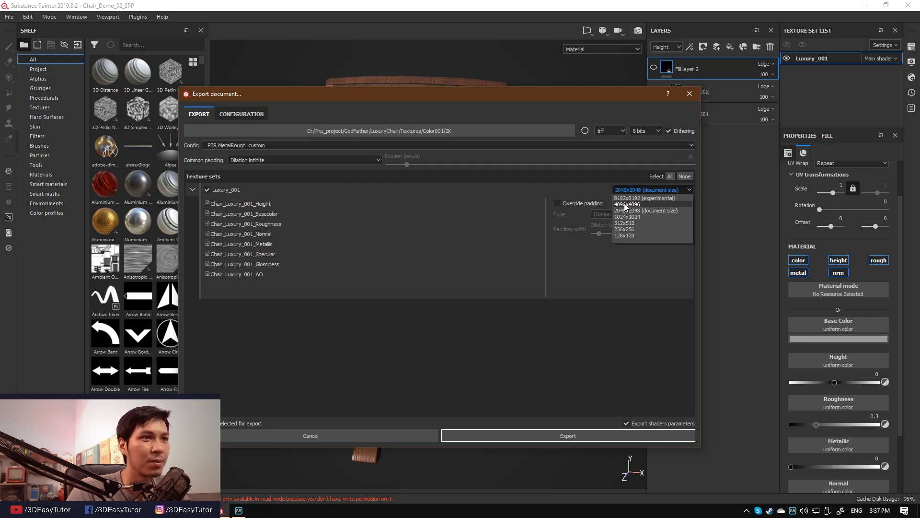
Keeping 2048x2048 size, create a new folder named Export inside the Substance folder
click(495, 156)
click(408, 130)
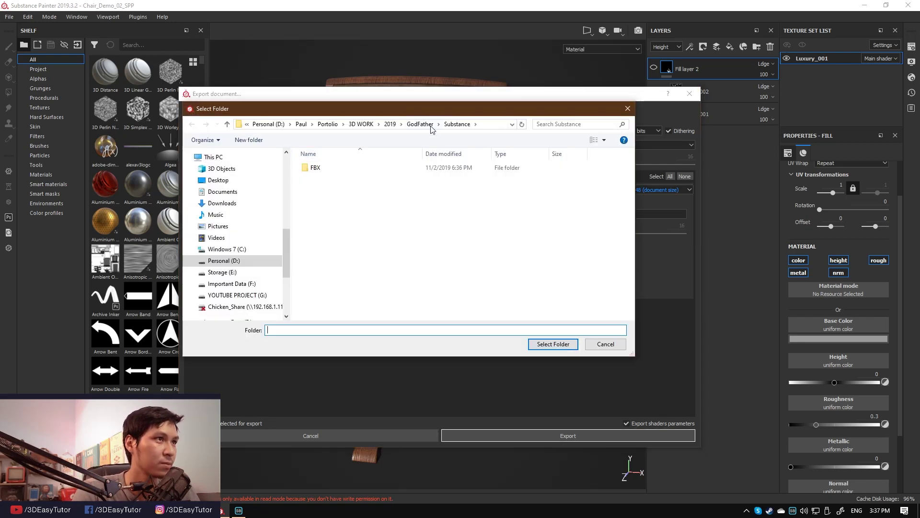
right_click(348, 214)
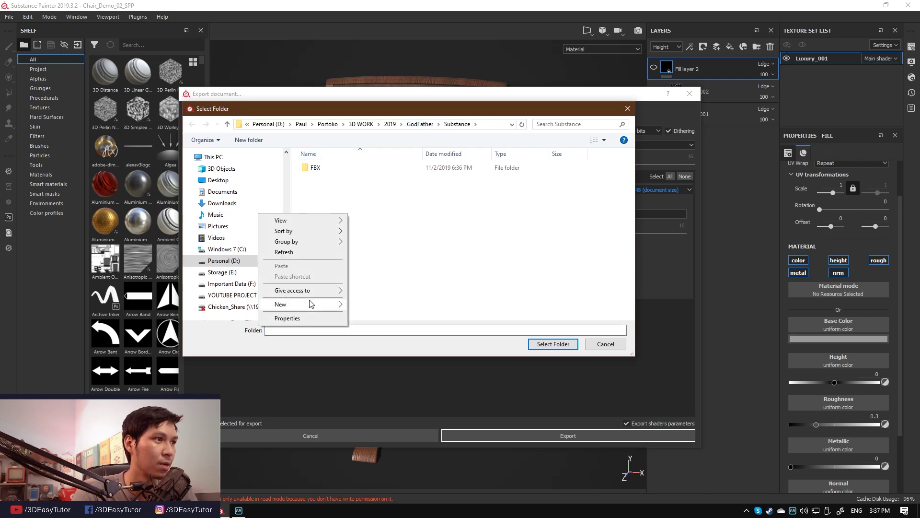
click(364, 303)
text(Export)
key(Return)
Set the Export folder as the texture output destination and start the export
double_click(411, 169)
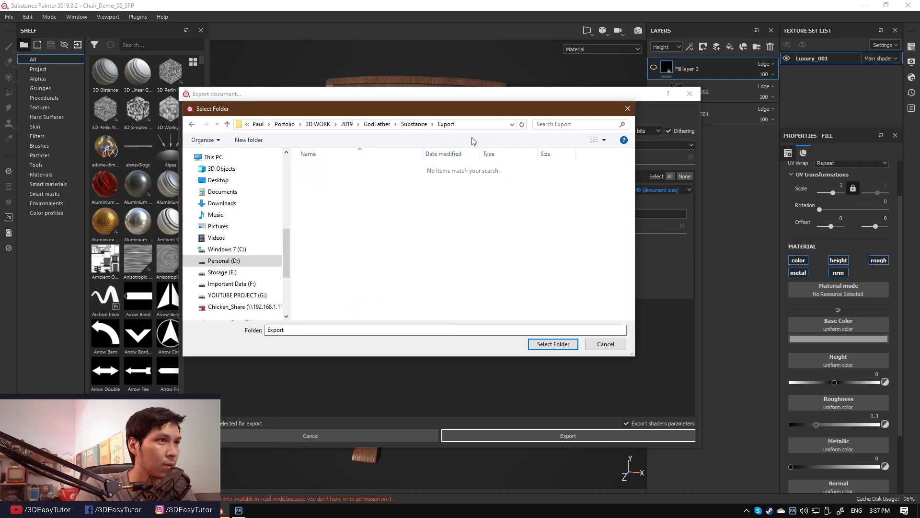
click(479, 123)
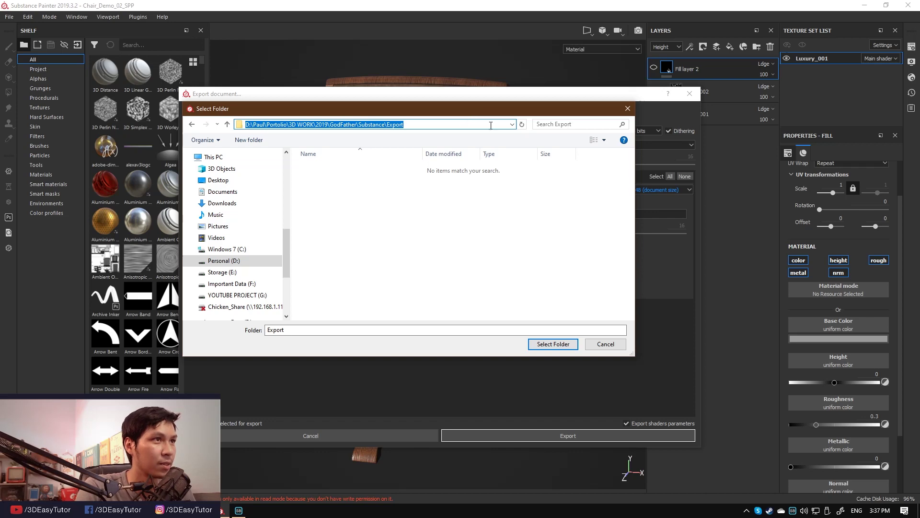
click(553, 343)
click(564, 438)
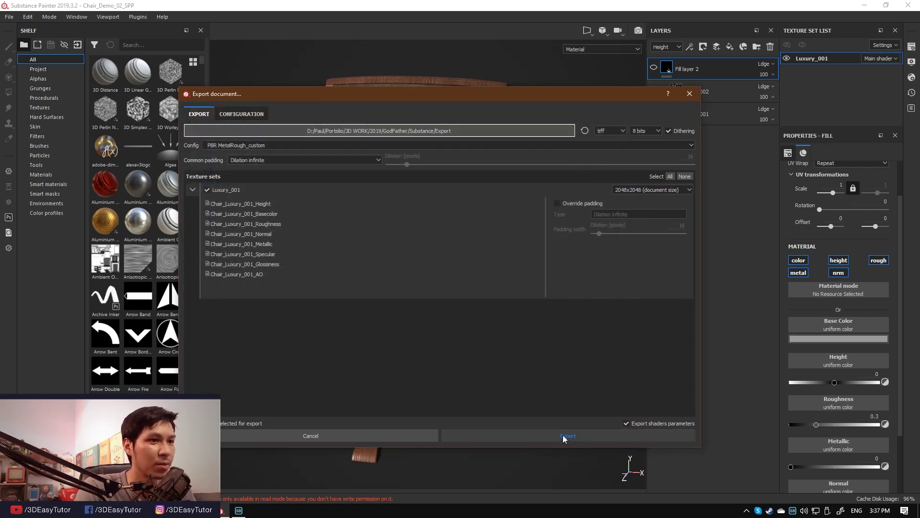
Run the export, dismiss the finished message, and maximize the Export folder window
click(562, 435)
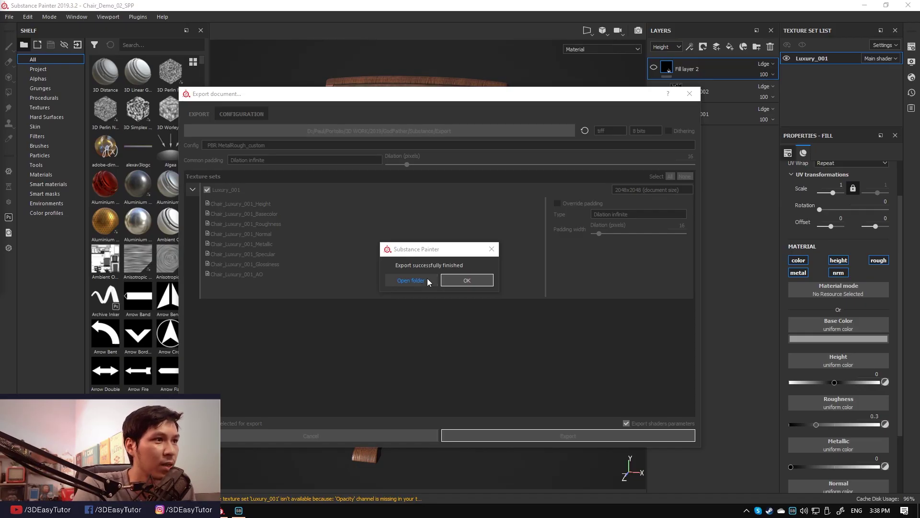
click(415, 284)
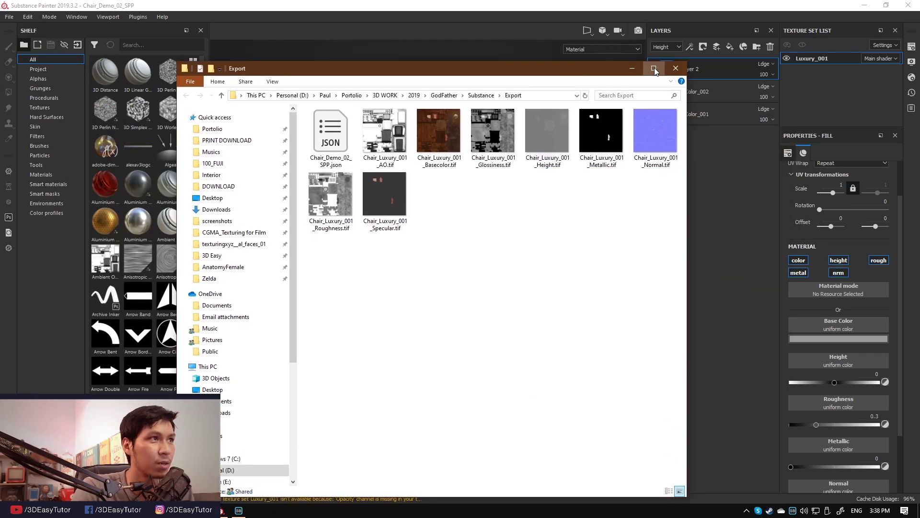
click(649, 69)
Open the AO.tif map in Photos, cycle through the maps to Roughness, then go full screen
double_click(199, 74)
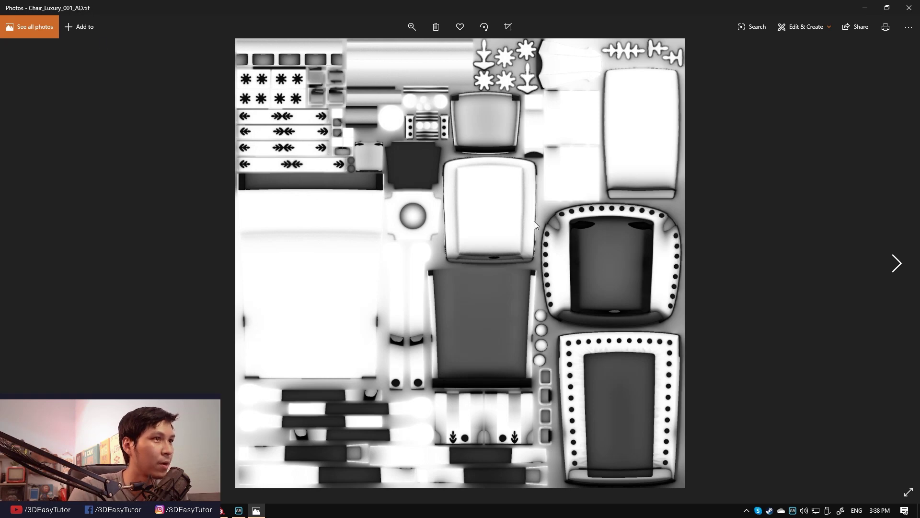
key(Right)
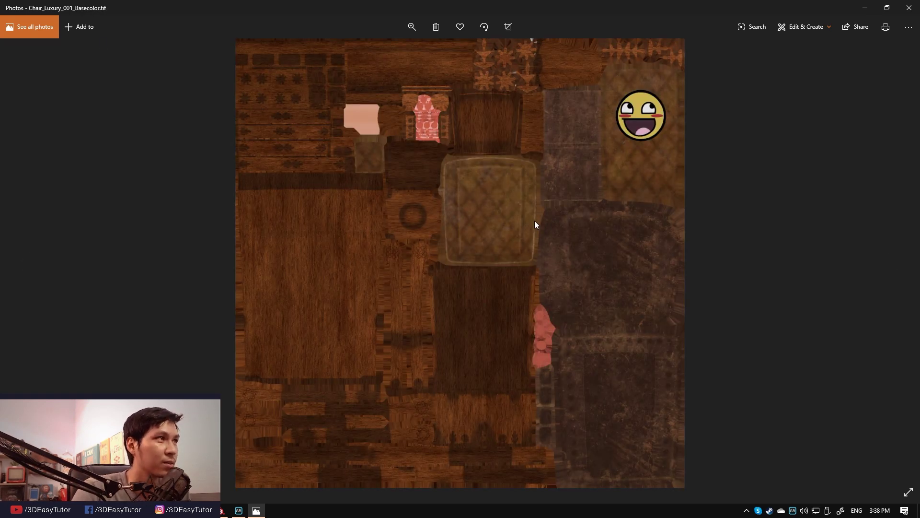
key(Right)
key(Right)
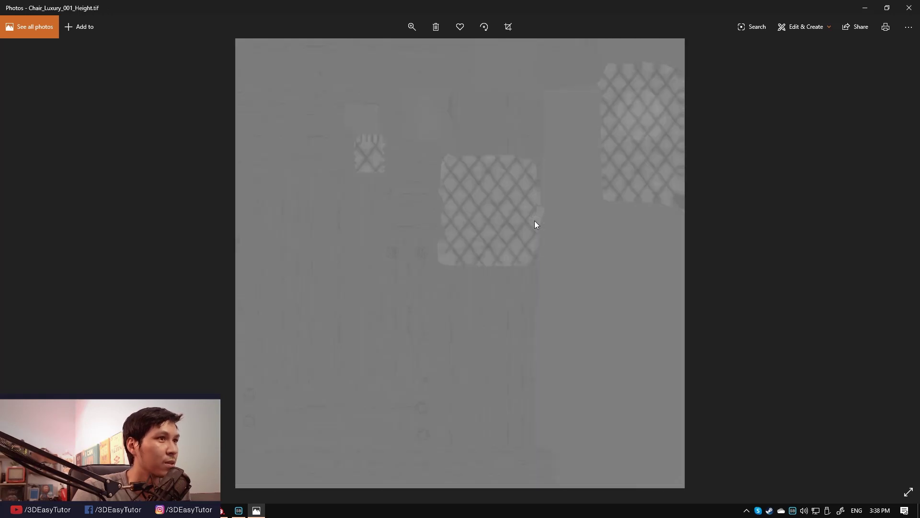
key(Right)
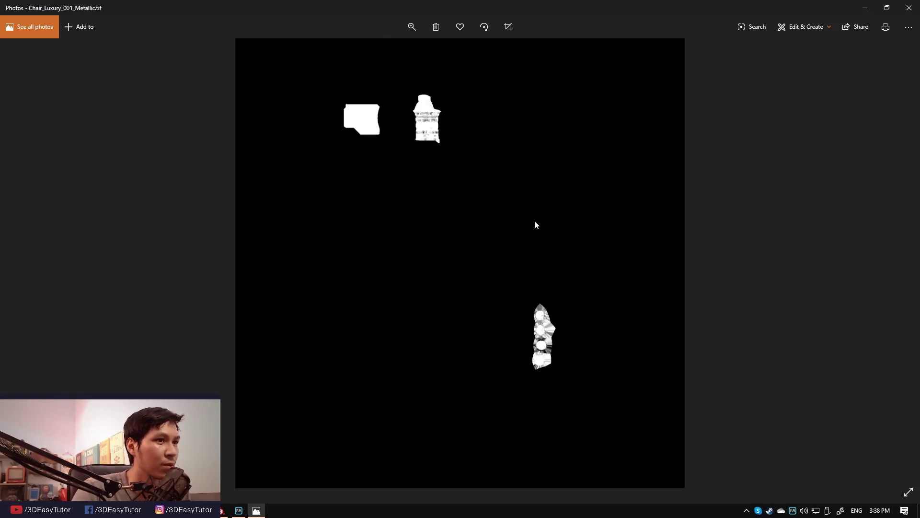
key(Right)
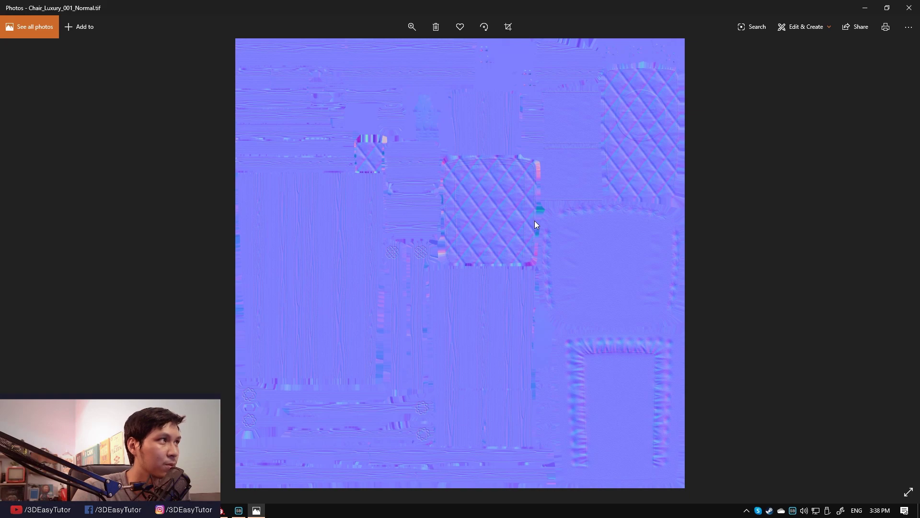
key(Right)
key(Right)
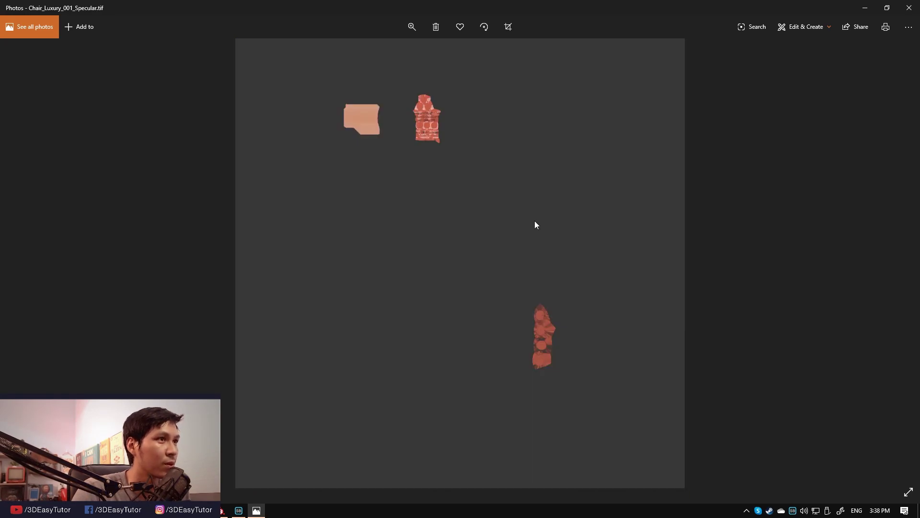
key(Left)
key(Left)
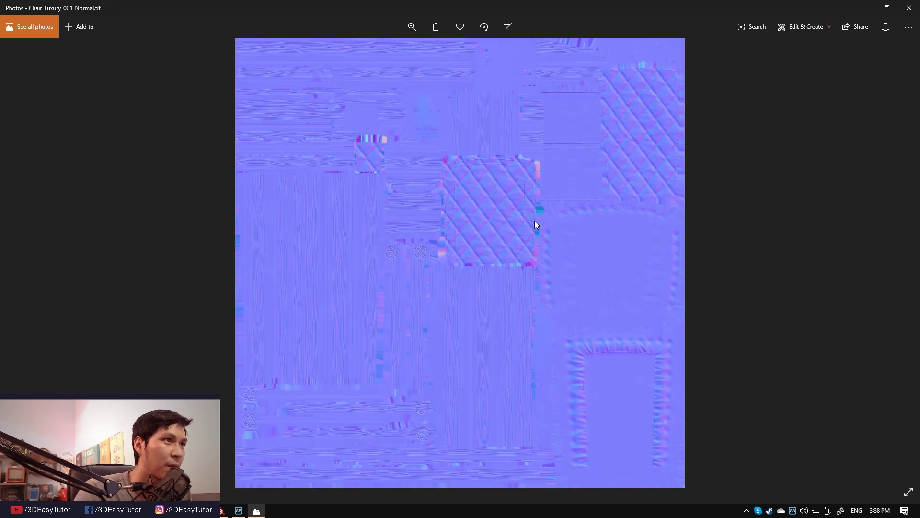
key(Left)
key(Right)
key(Right)
right_click(536, 225)
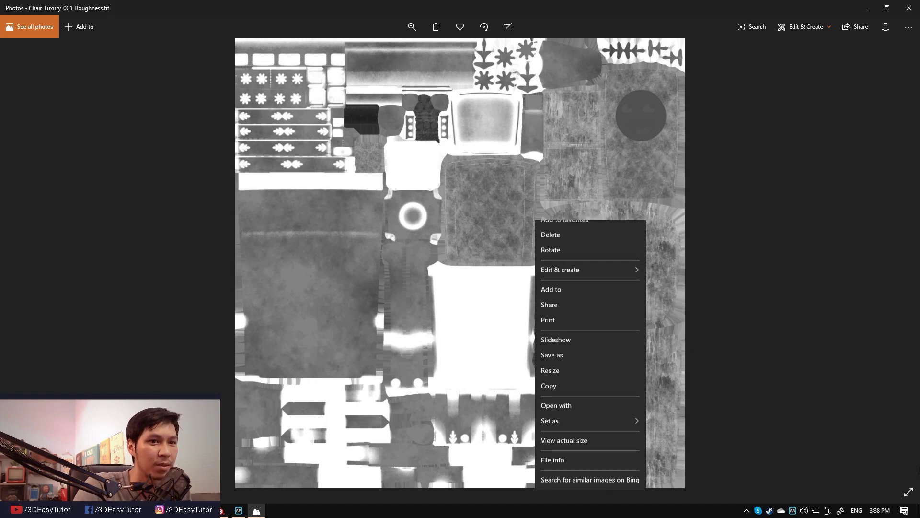
click(907, 493)
Bring up the purple Normal map and zoom around its diamond stitching and wood grain
key(Left)
key(Left)
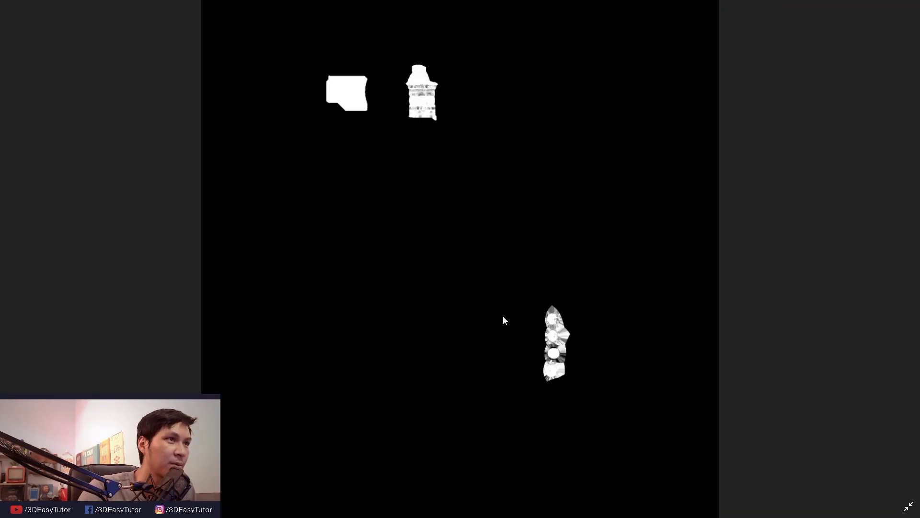
key(Left)
key(Right)
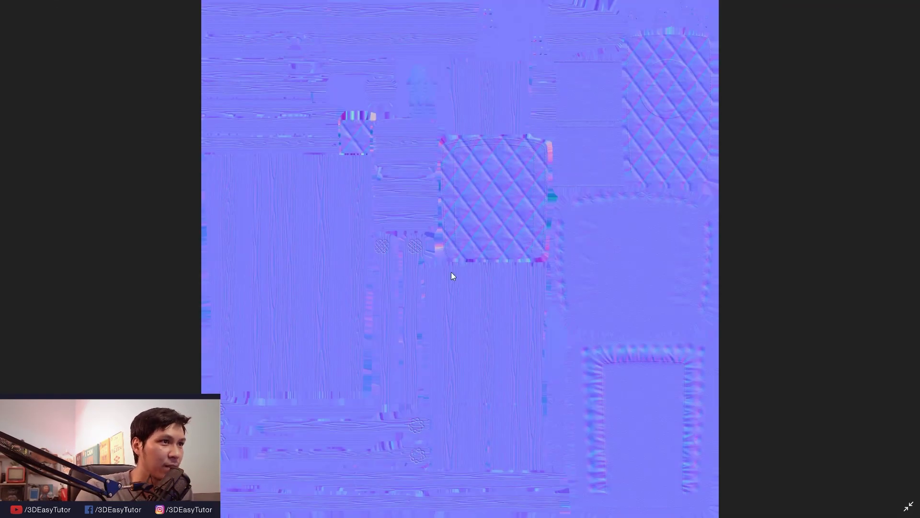
scroll(481, 142, up, 2)
scroll(468, 156, up, 3)
scroll(354, 153, up, 2)
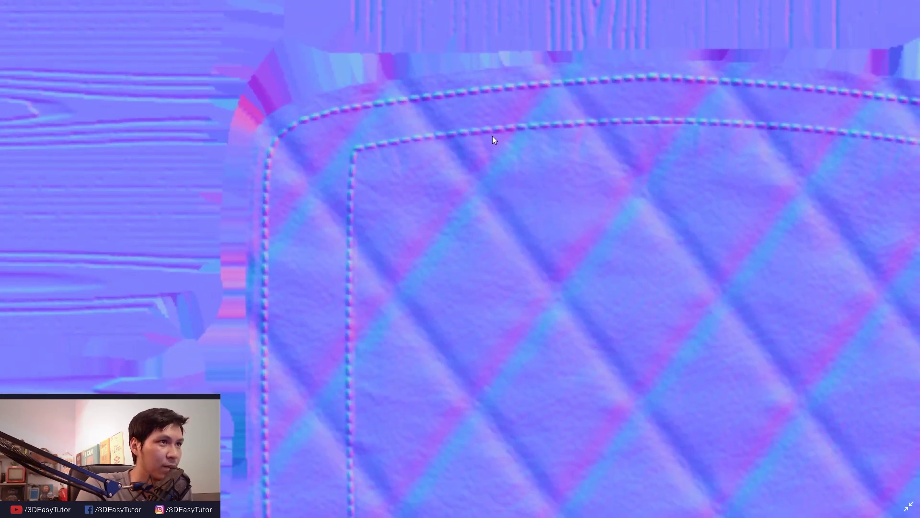
scroll(714, 178, down, 3)
scroll(594, 182, up, 1)
scroll(645, 167, up, 1)
scroll(431, 185, down, 1)
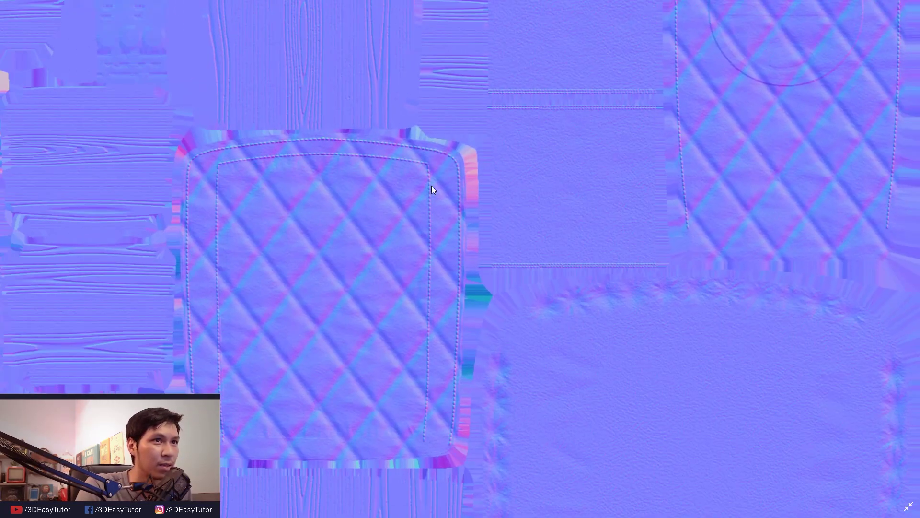
scroll(431, 189, down, 2)
scroll(264, 257, up, 2)
scroll(493, 154, down, 1)
scroll(499, 208, up, 1)
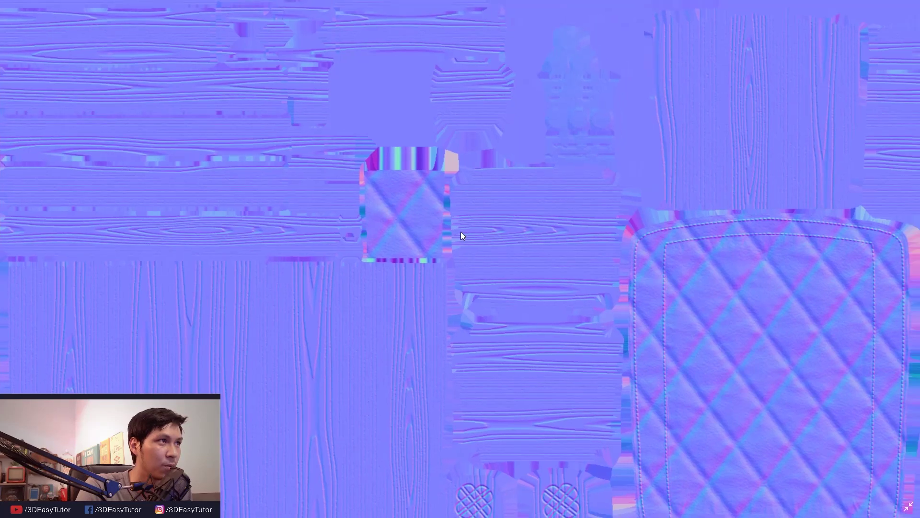
scroll(448, 242, down, 1)
scroll(577, 207, up, 2)
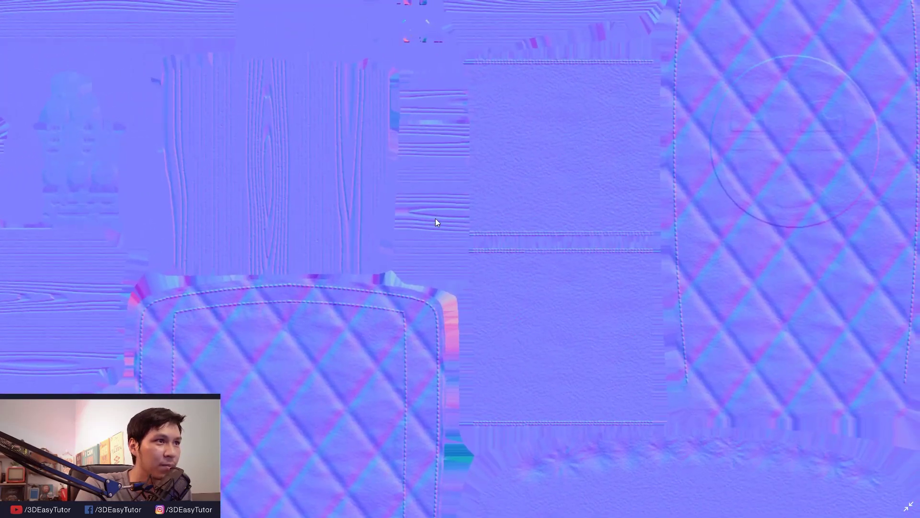
scroll(435, 221, down, 1)
scroll(616, 273, down, 3)
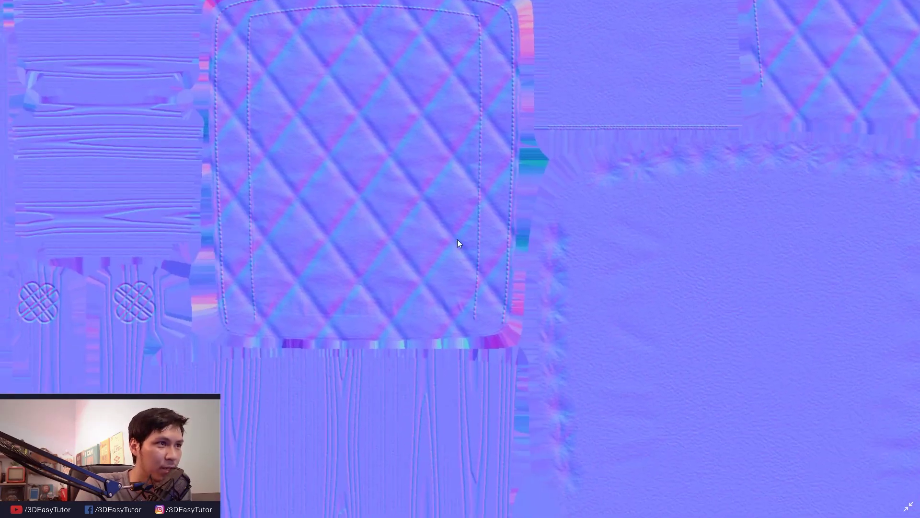
scroll(444, 308, down, 1)
scroll(453, 222, down, 2)
scroll(377, 274, down, 1)
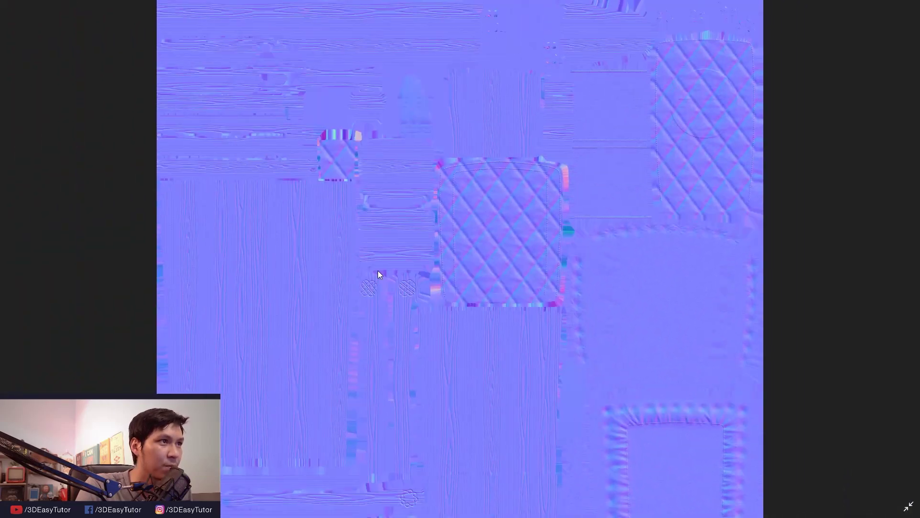
scroll(374, 230, up, 2)
scroll(593, 163, up, 1)
scroll(599, 217, down, 1)
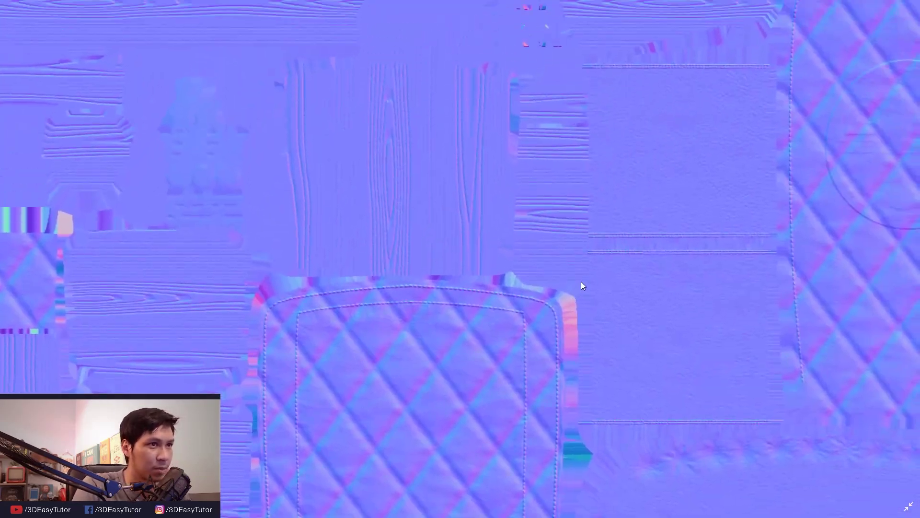
scroll(544, 271, down, 1)
scroll(554, 290, down, 2)
scroll(503, 277, up, 2)
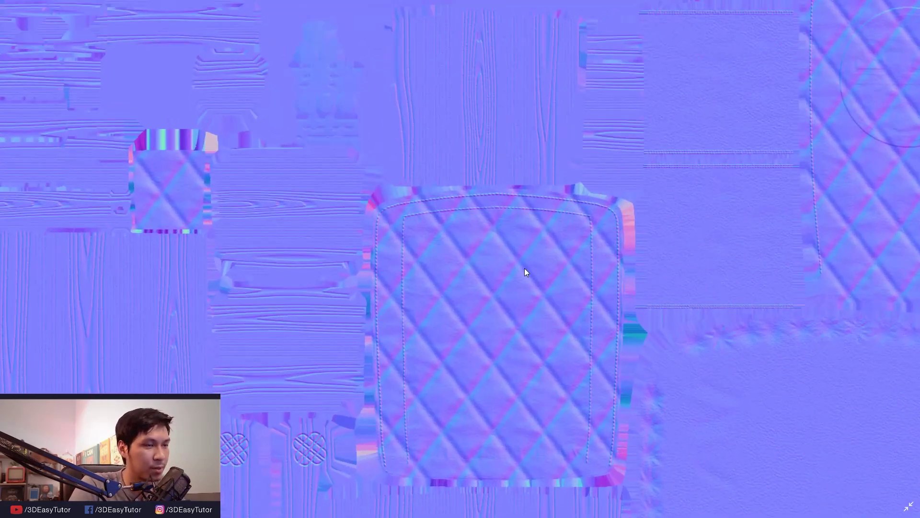
key(super)
Show the Normal channel in Painter's 2D UV view, zoomed onto one large island
click(238, 510)
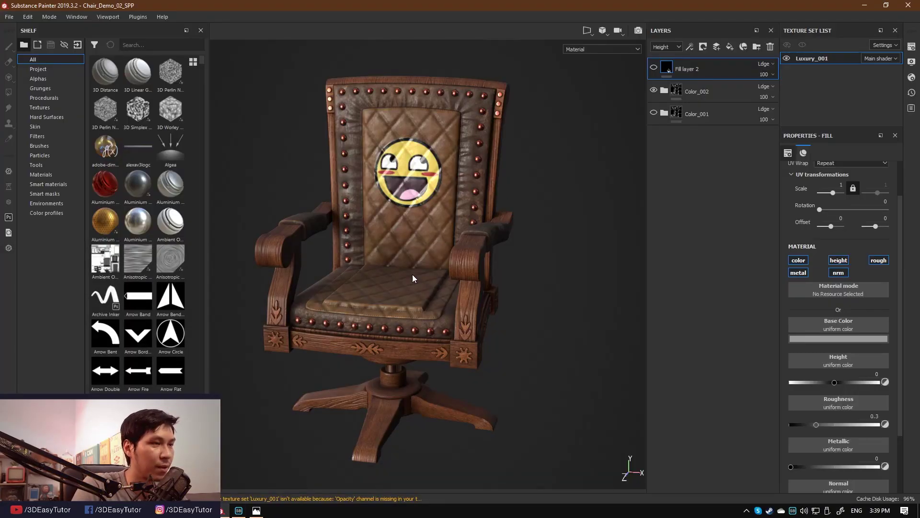
key(F3)
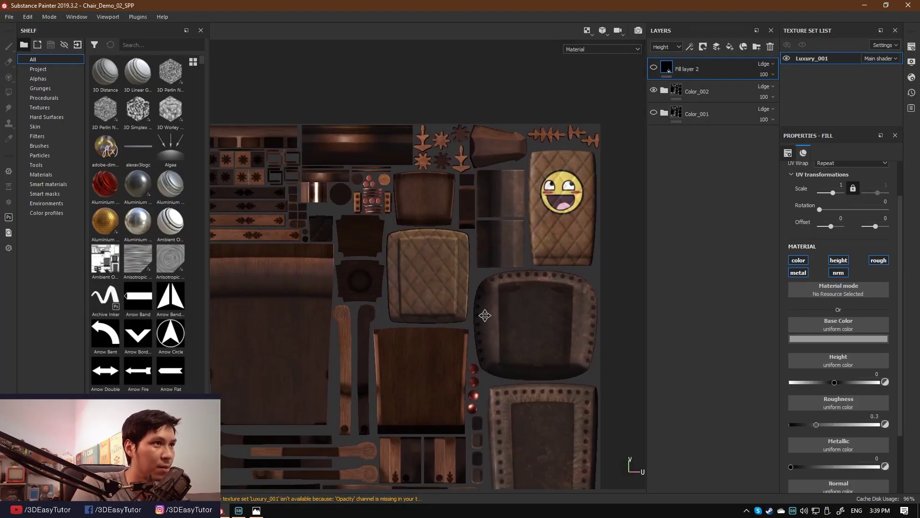
key(c)
key(c)
key(c)
key(c)
key(c)
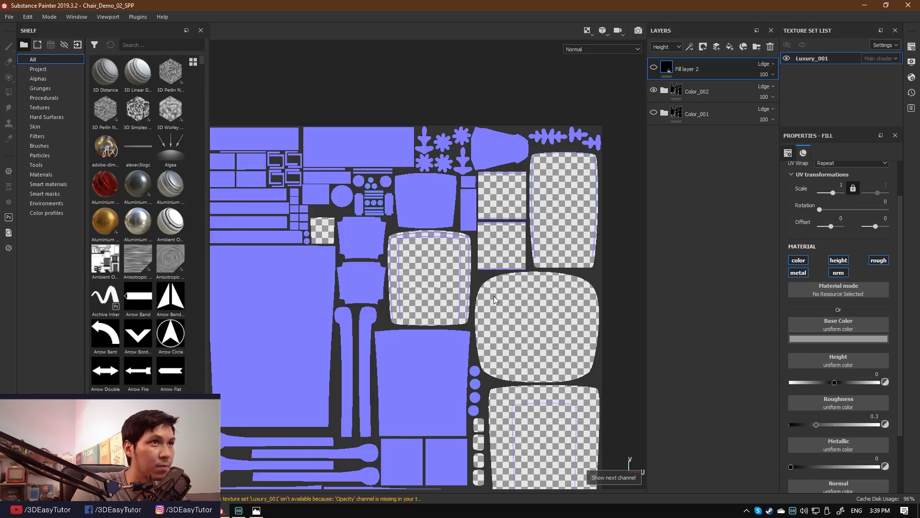
scroll(442, 176, up, 5)
middle_drag(442, 176, 450, 212)
scroll(404, 192, up, 3)
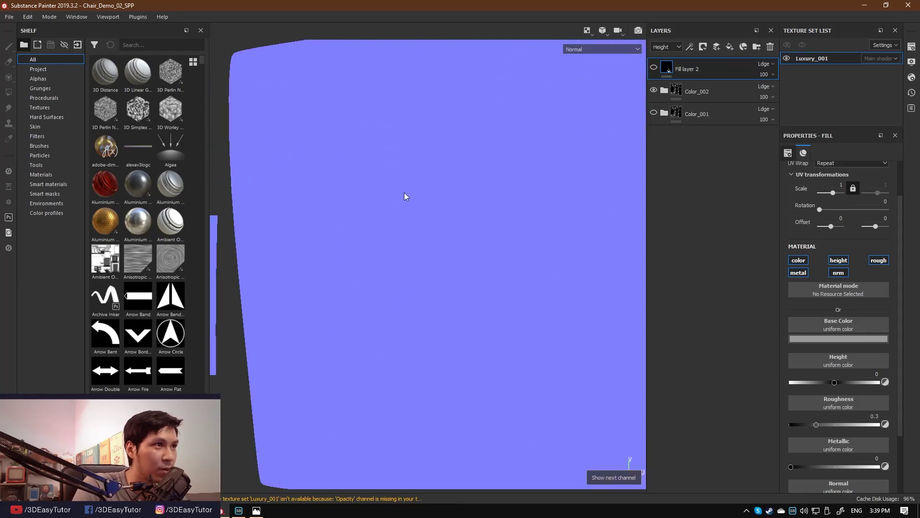
scroll(404, 191, down, 3)
scroll(406, 254, down, 2)
scroll(530, 140, up, 3)
scroll(301, 233, up, 2)
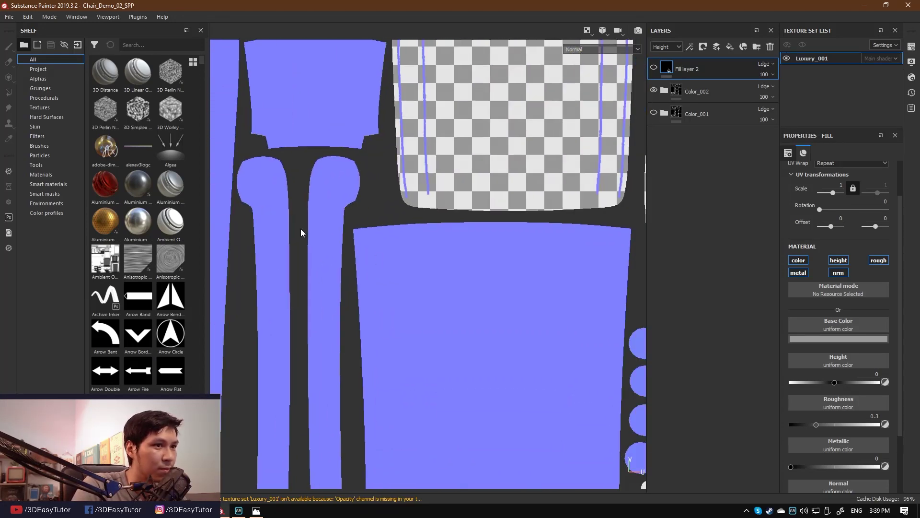
scroll(301, 232, down, 2)
scroll(417, 241, up, 2)
Compare it against the exported Normal map, then return to the textured 3D chair
key(alt+Tab)
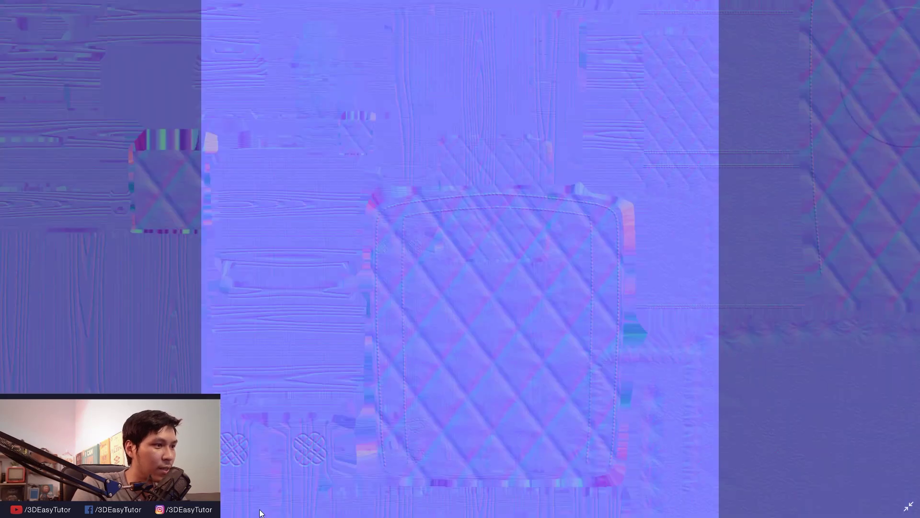
scroll(445, 154, up, 1)
scroll(445, 153, up, 1)
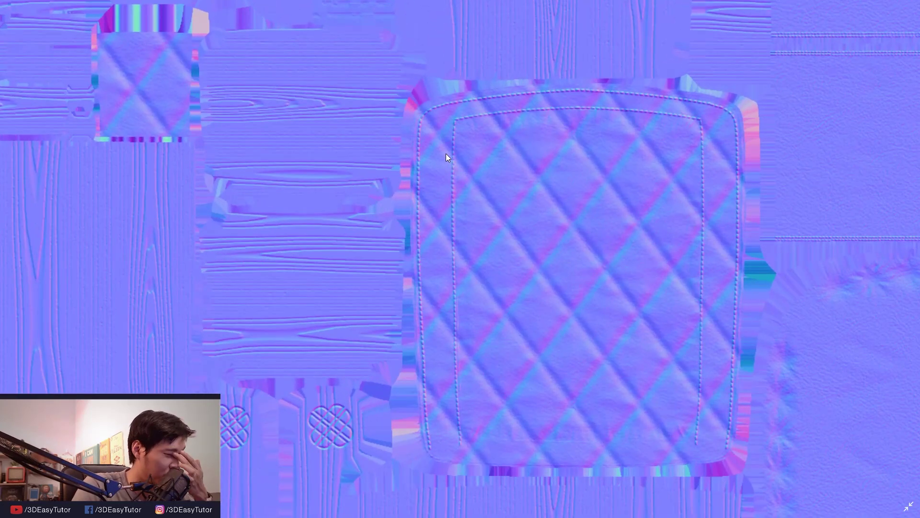
scroll(432, 300, down, 3)
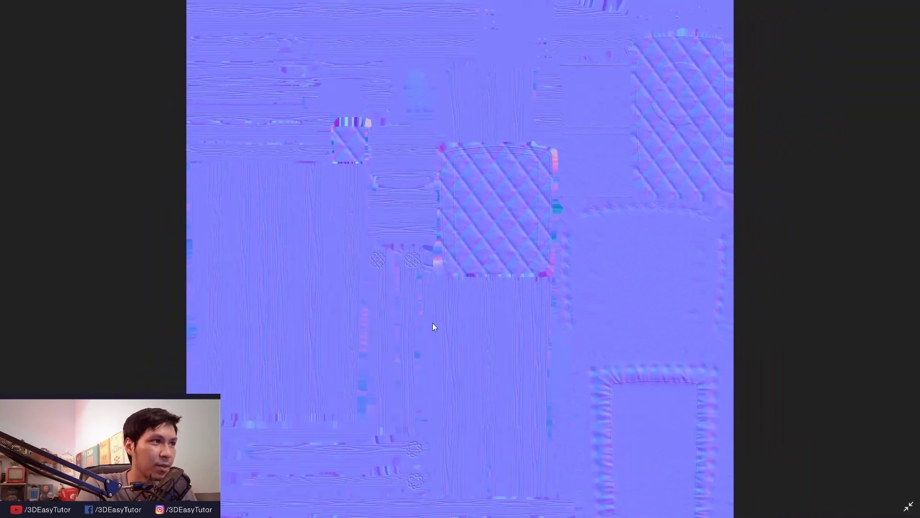
key(Right)
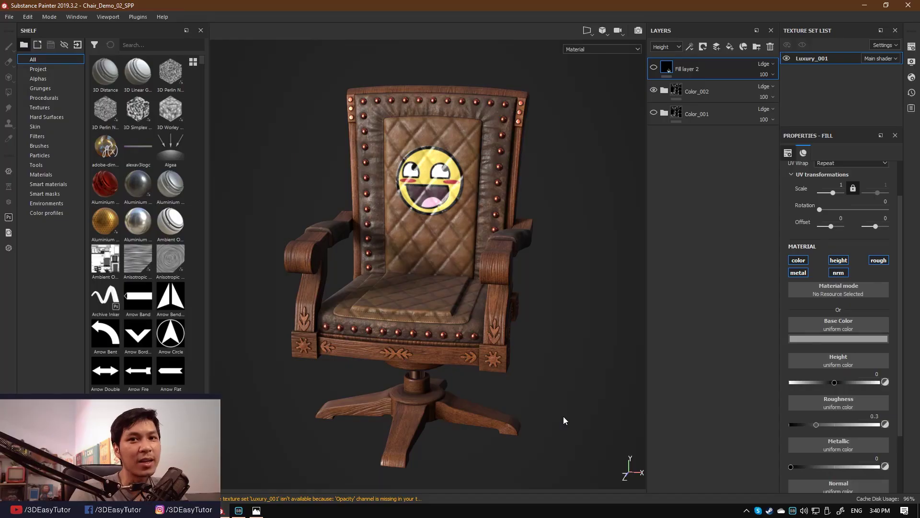